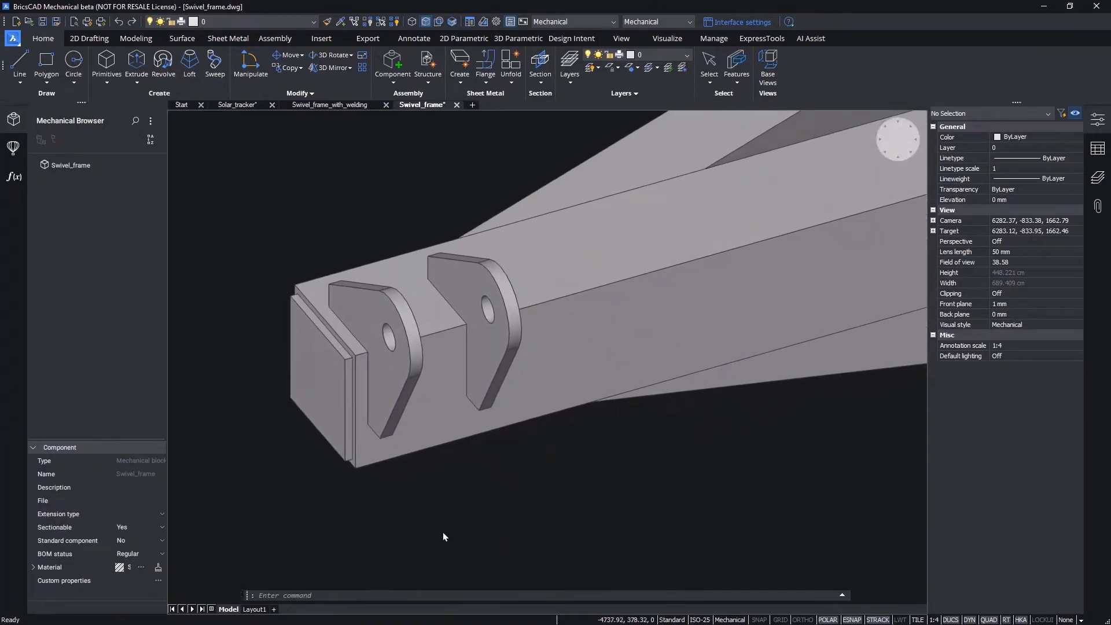
Step: Create a fillet weld between the beam's upper face and the end-facing side of the lug nearest the beam end
click(404, 41)
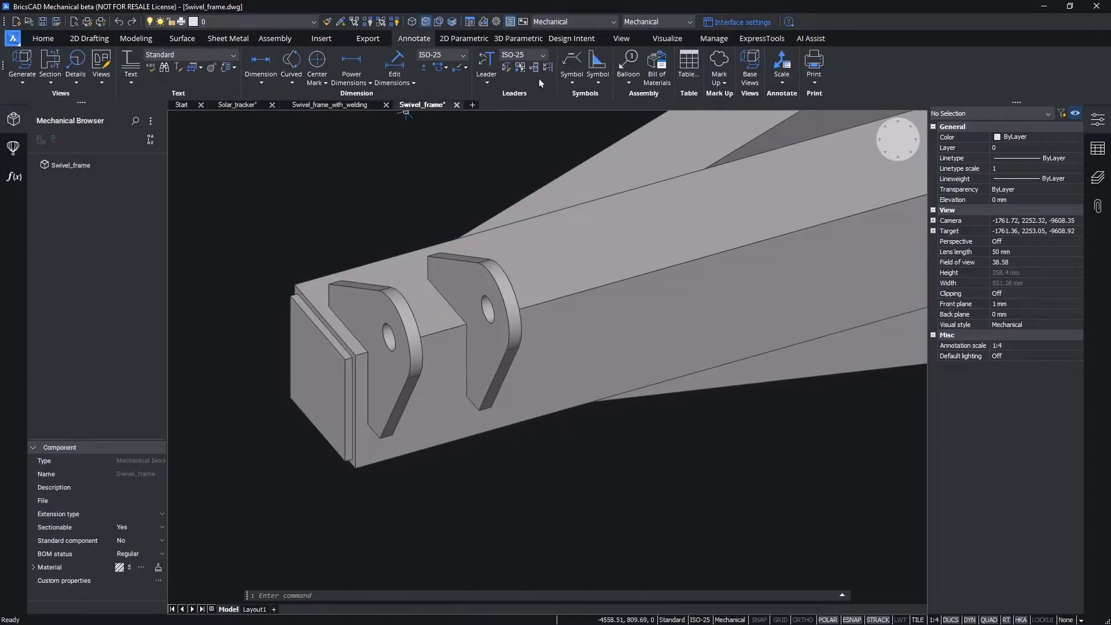
click(598, 64)
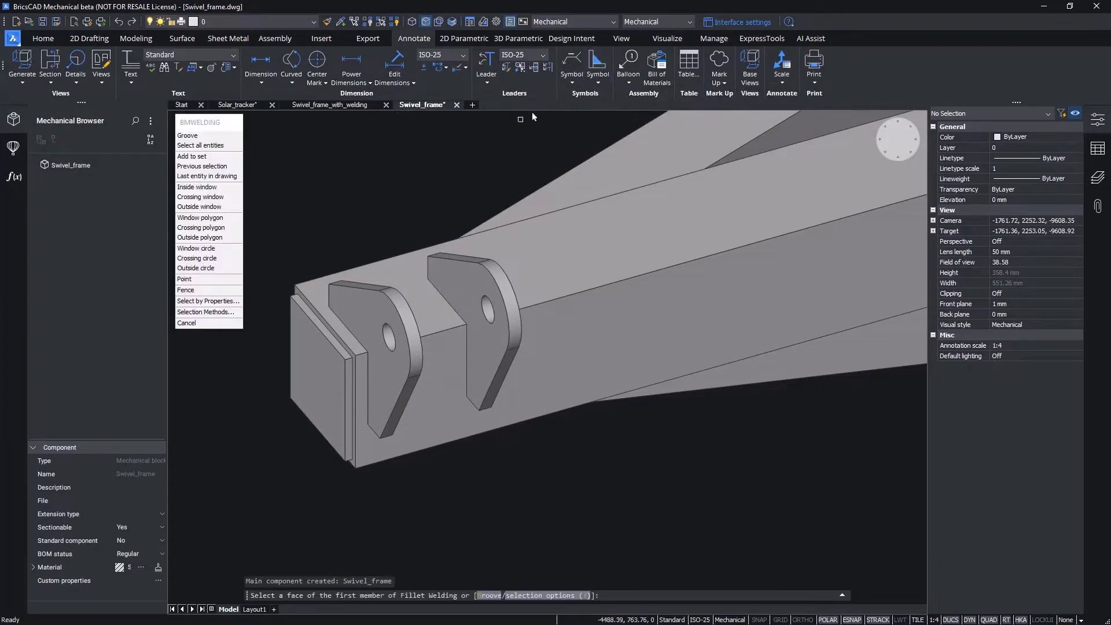
click(349, 269)
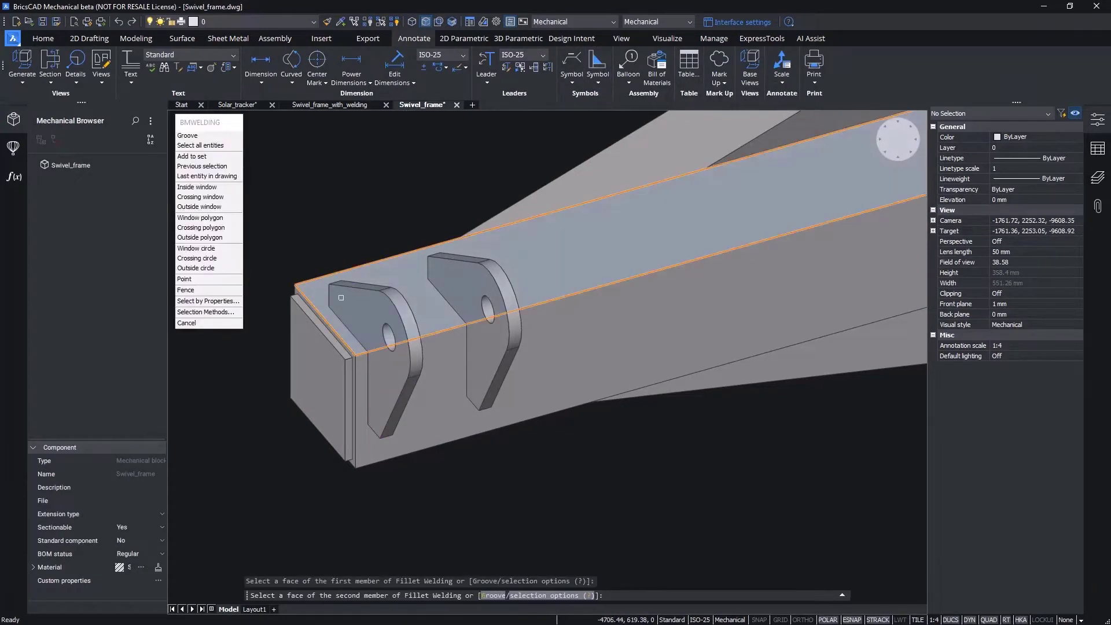
click(359, 299)
key(Return)
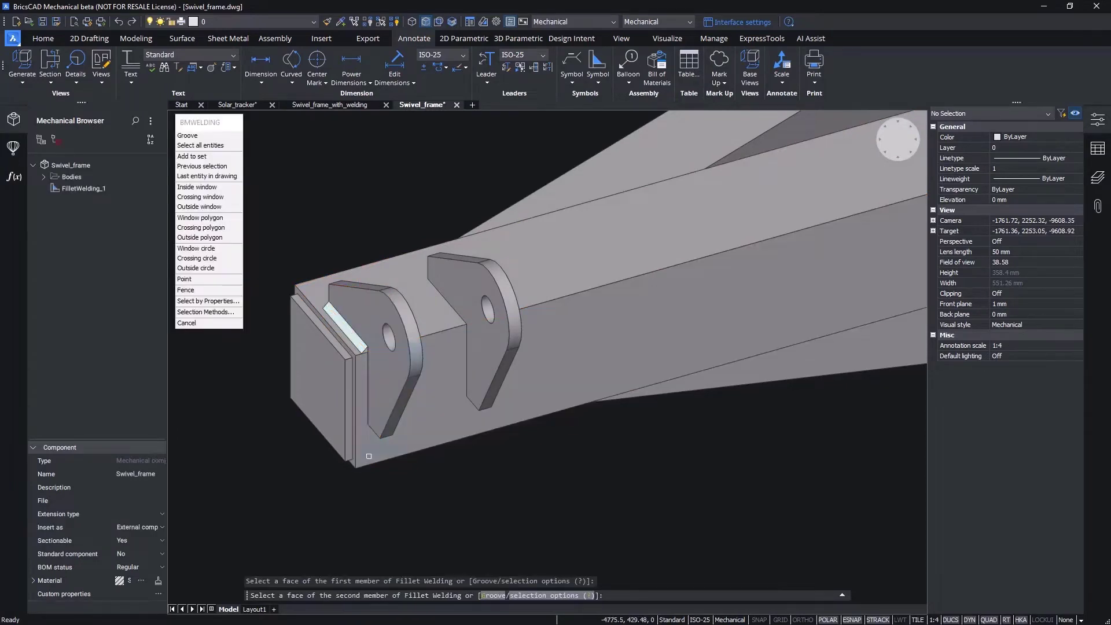
Step: Add a fillet weld between the beam's side face and the end-facing side of the same lug
click(368, 454)
click(383, 412)
key(Return)
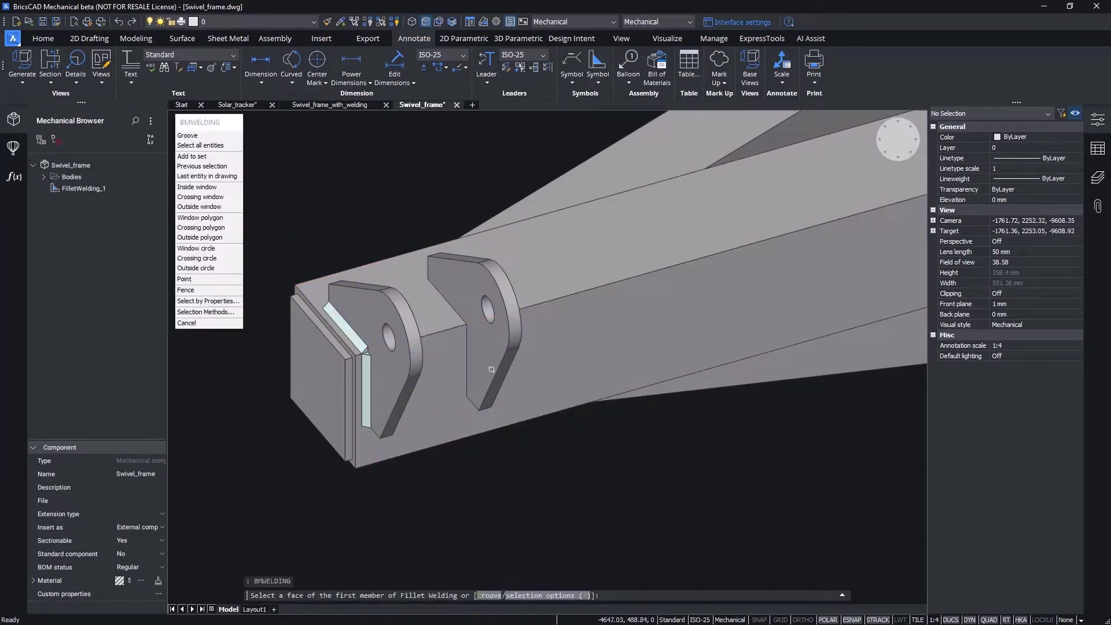
Step: Add fillet welds joining the second lug's end-facing side to the beam's side face and upper face
click(491, 369)
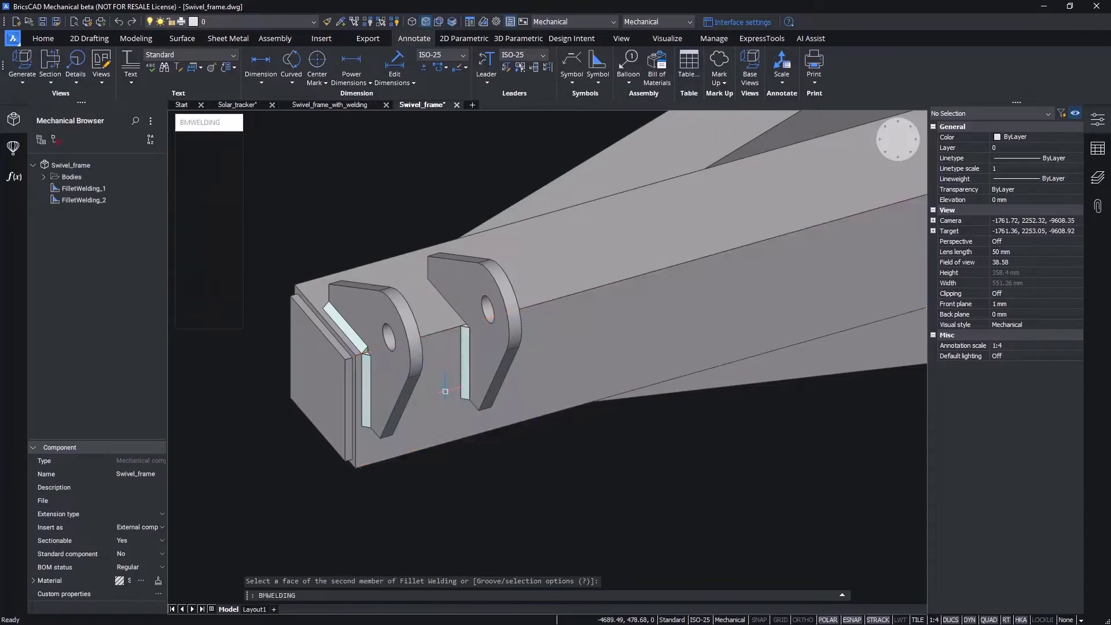
click(436, 300)
click(455, 279)
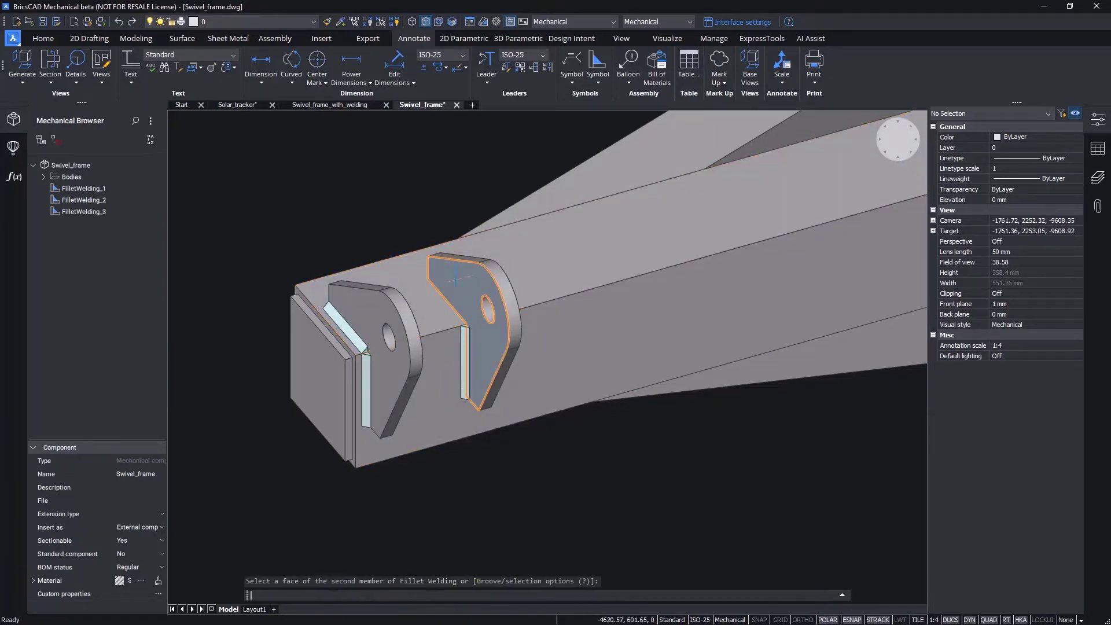
key(Return)
Step: On the opposite side of the lug nearest the beam end, add fillet welds to the beam's upper and side faces
shift+middle_drag(362, 147, 503, 206)
scroll(464, 159, up, 1)
scroll(465, 159, up, 1)
click(503, 206)
click(435, 216)
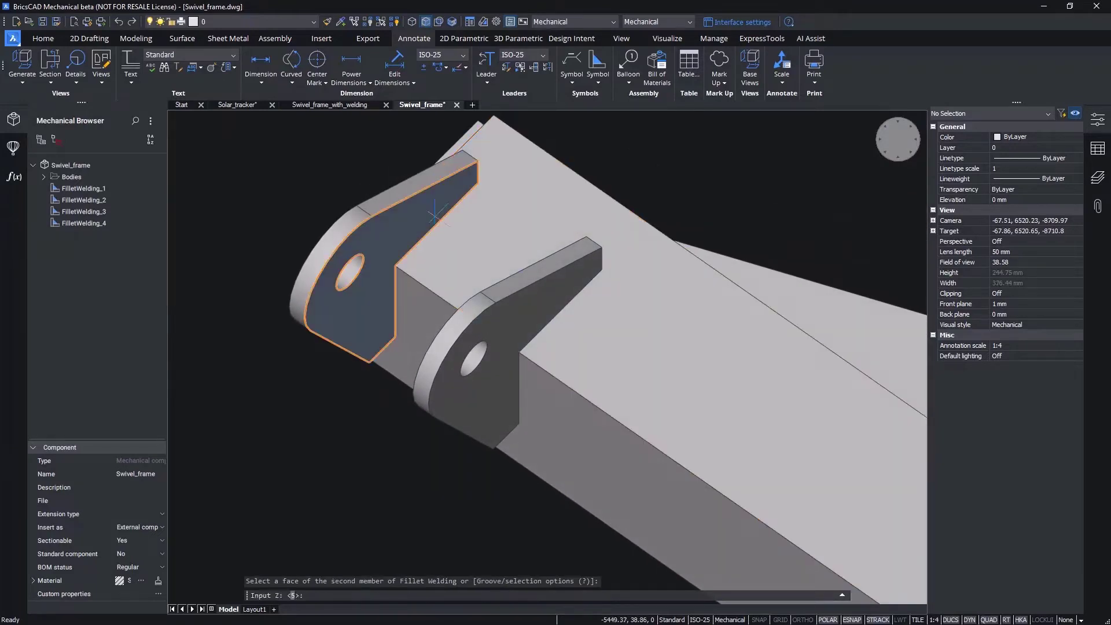
click(435, 215)
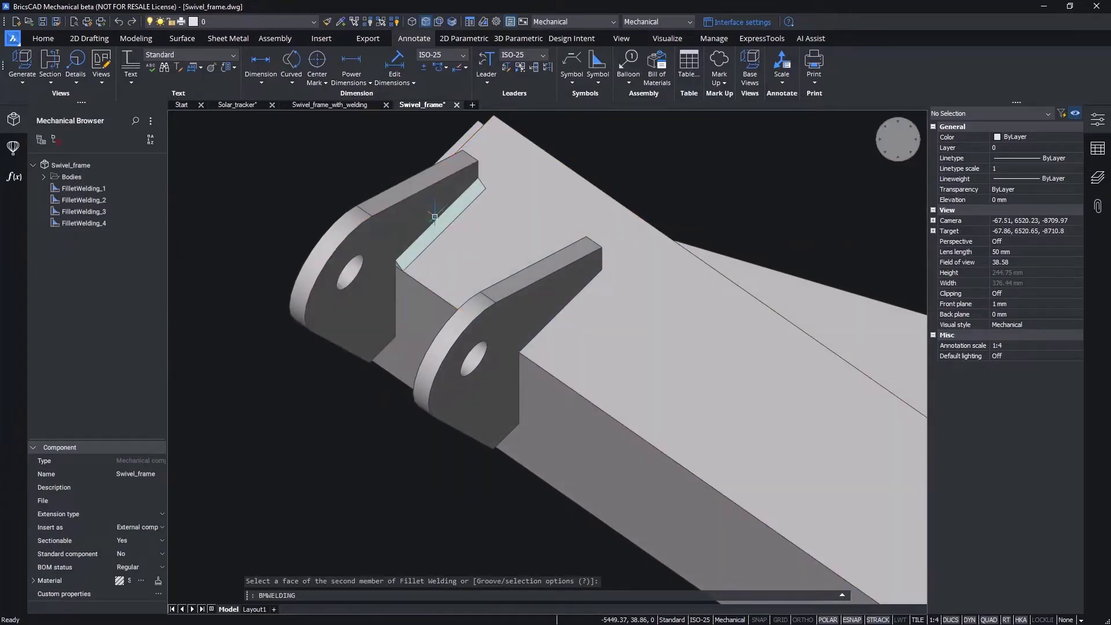
click(400, 316)
click(372, 317)
key(Return)
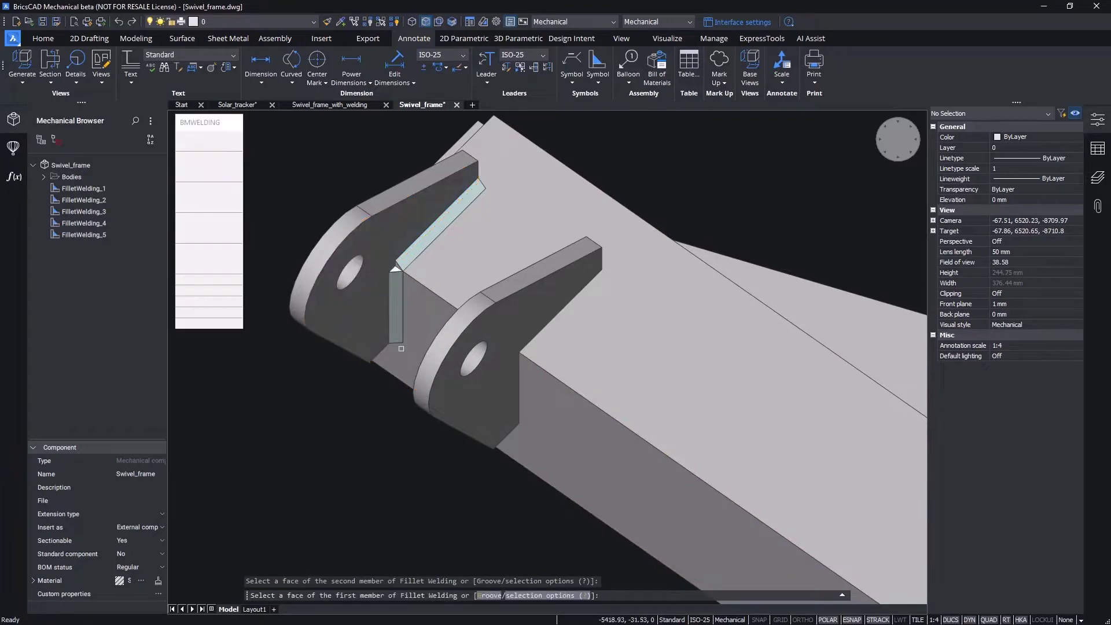
Step: Add fillet welds joining the opposite side of the second lug to the beam's side and upper faces
click(500, 393)
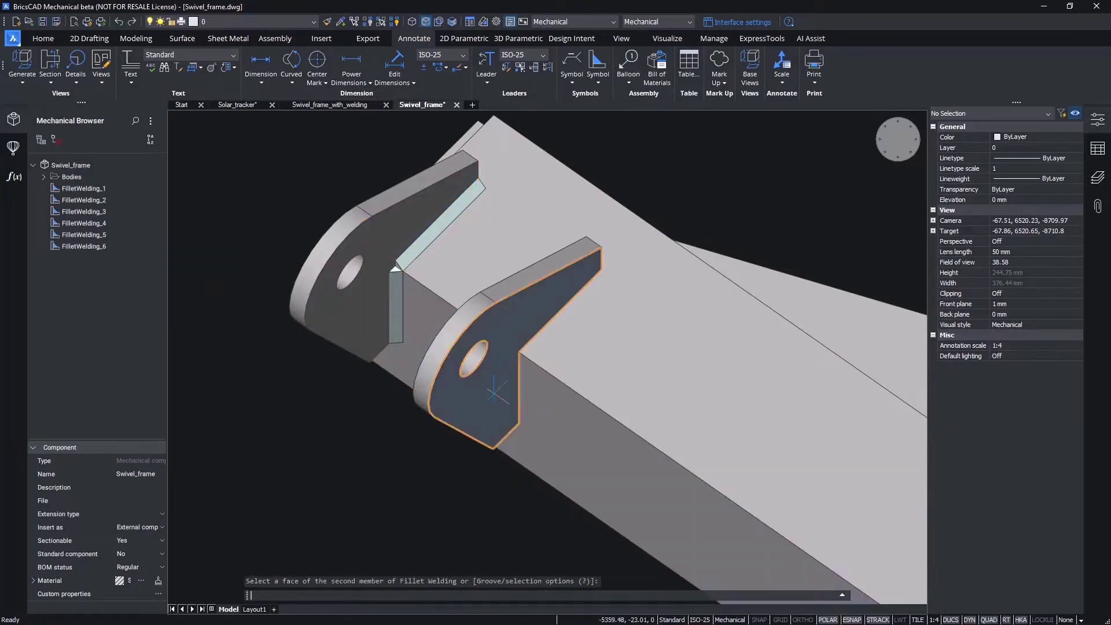
click(494, 393)
click(549, 315)
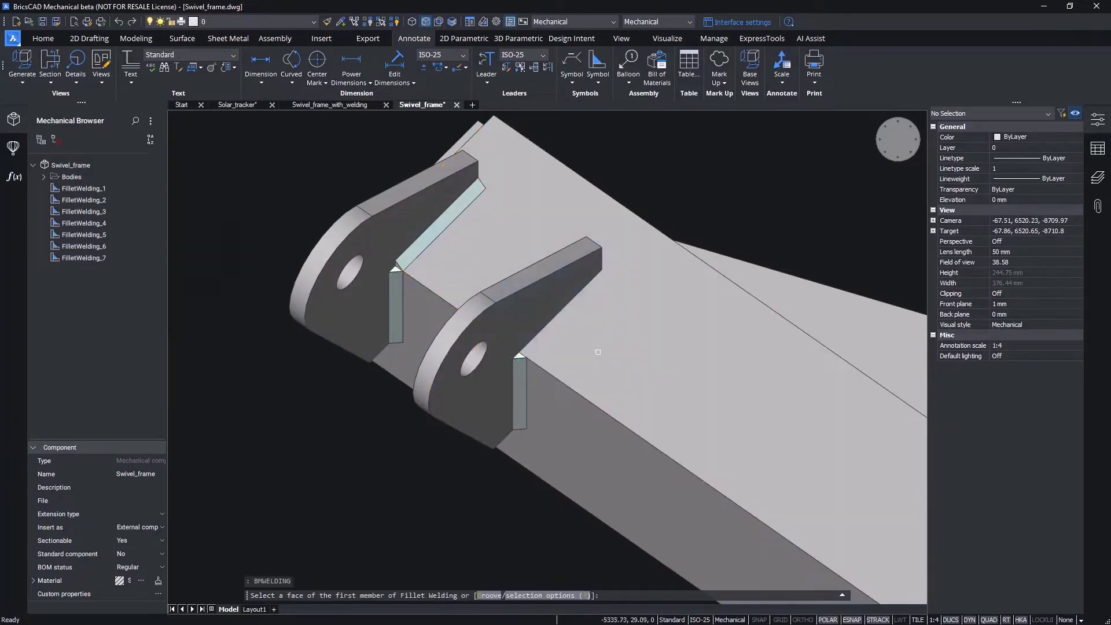
click(549, 315)
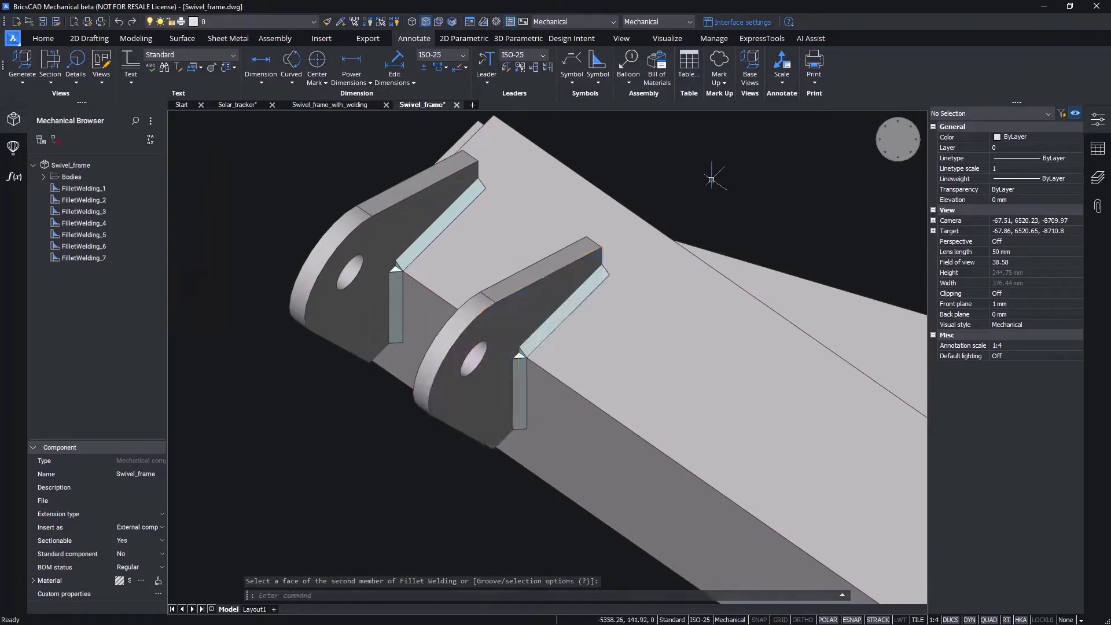
key(Escape)
Step: Create a groove weld between the bevelled edge of one lug on the vertical post and the post's face
shift+middle_drag(731, 161, 967, 408)
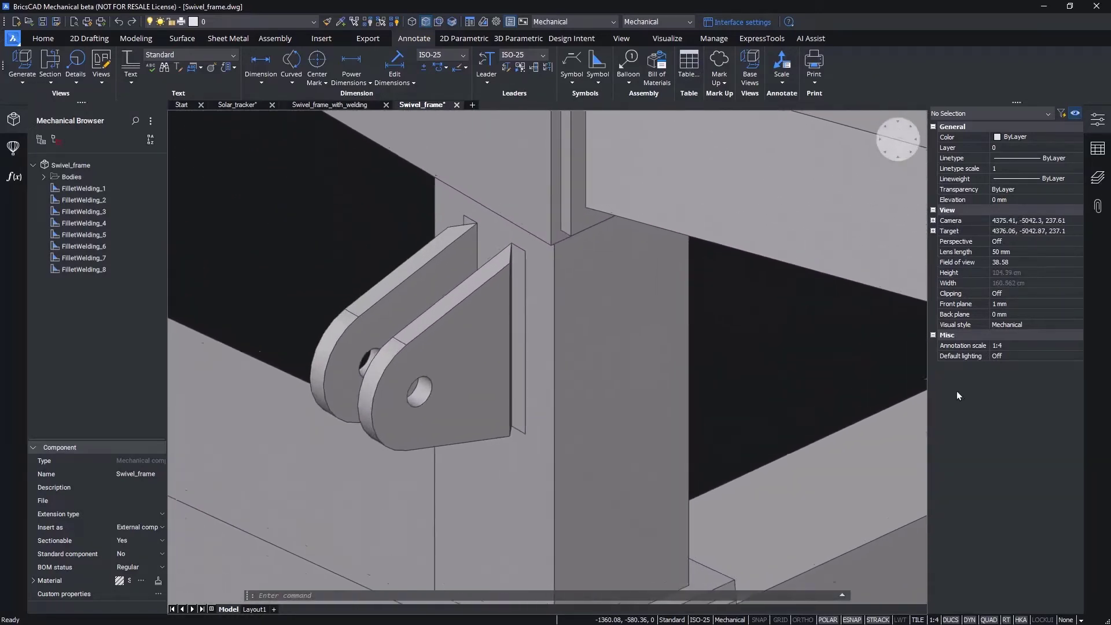
click(593, 80)
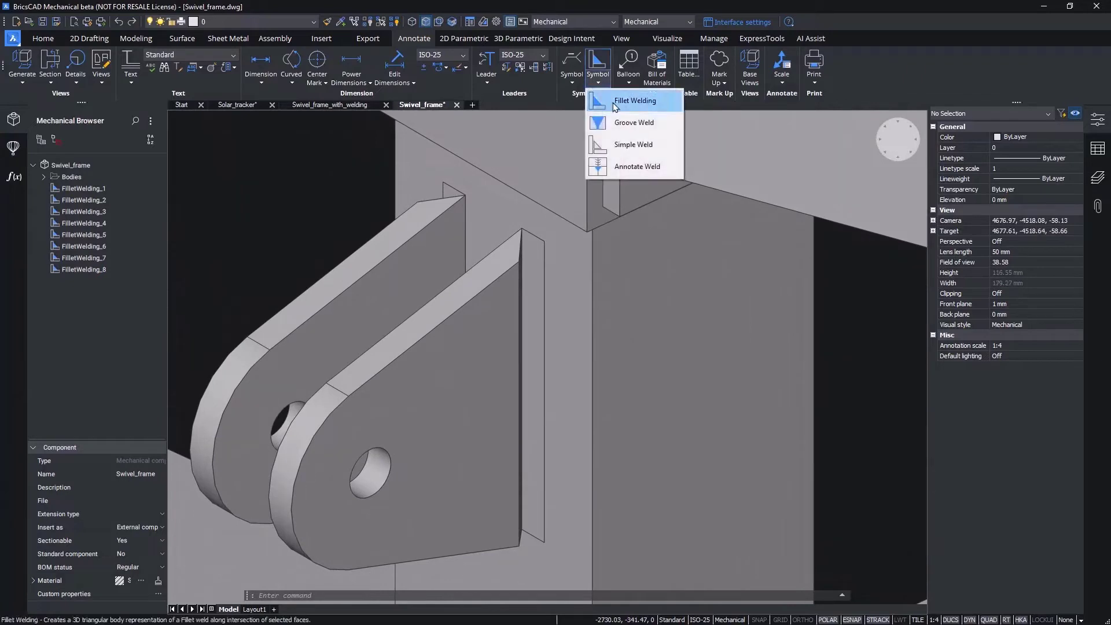
click(627, 123)
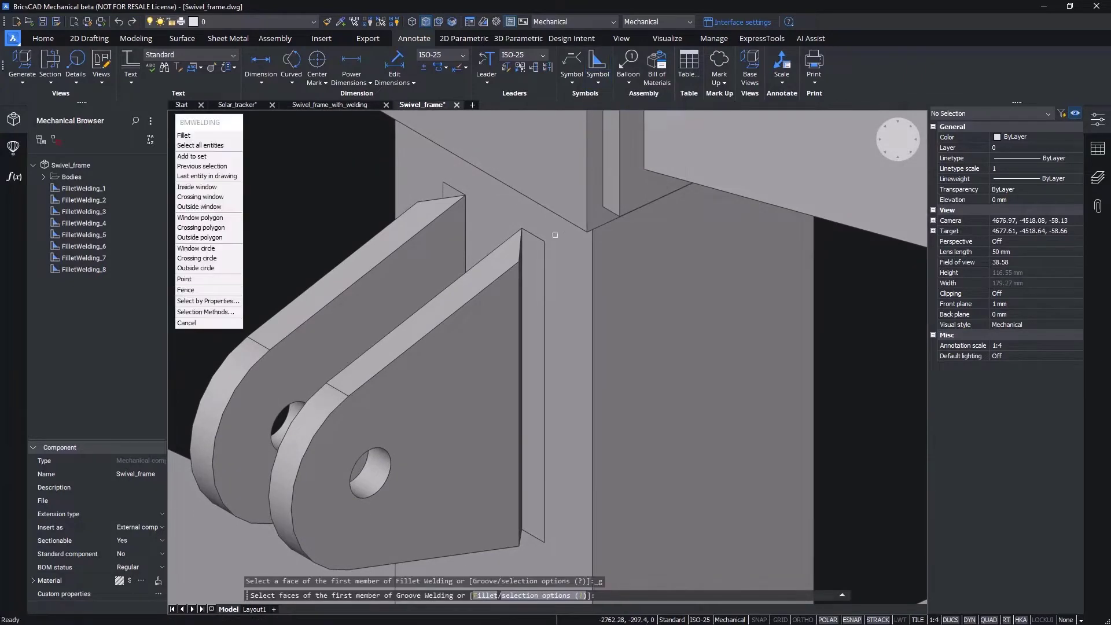
click(531, 280)
key(Return)
click(533, 304)
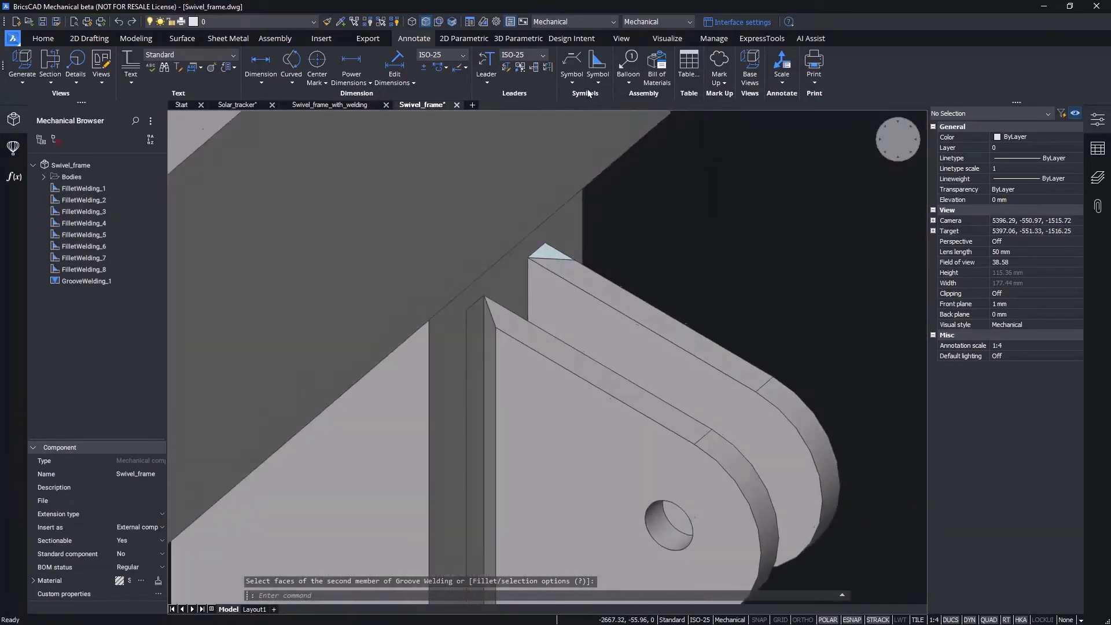
Step: Create a groove weld between the vertical post and the bevelled edge of the other lug of the pair
click(598, 81)
click(613, 122)
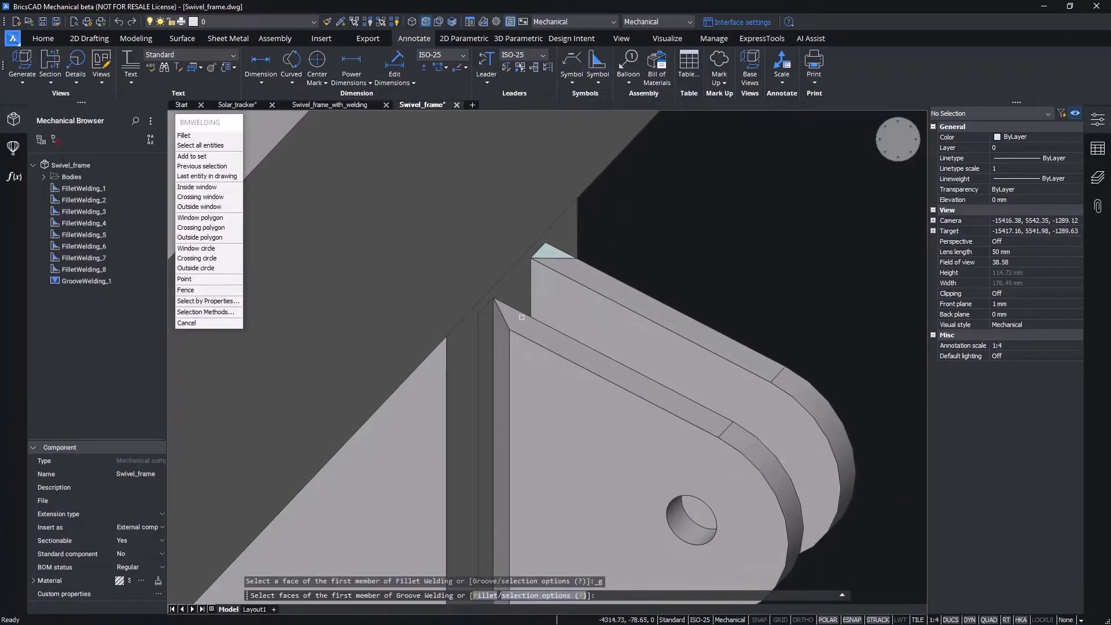
click(487, 349)
key(Return)
click(502, 350)
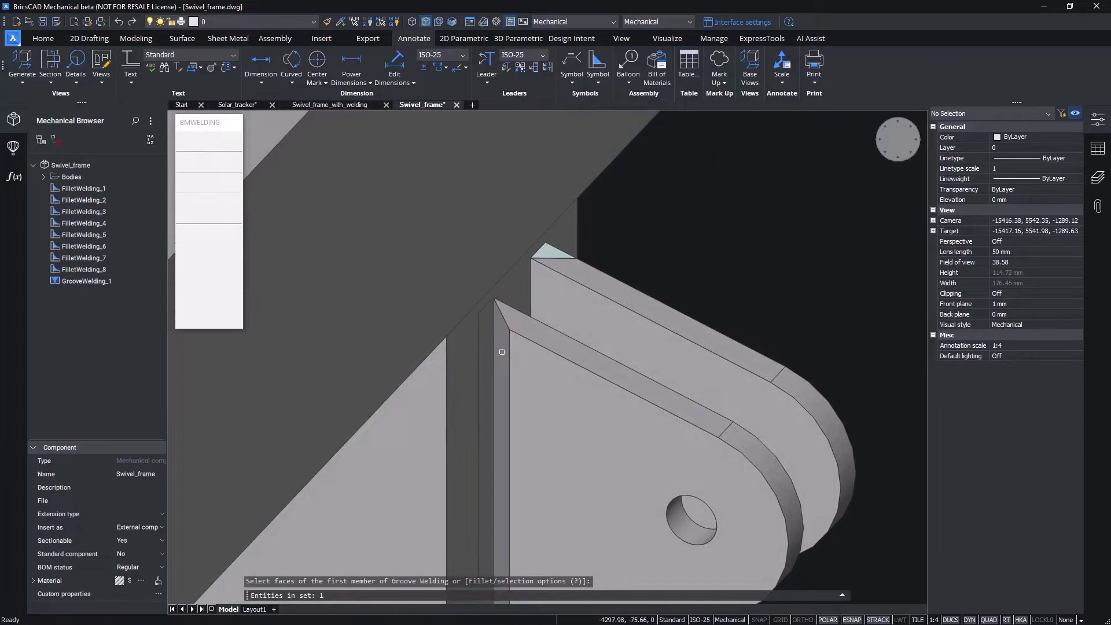
key(Return)
Step: Check the weld properties of FilletWelding_1 and GrooveWelding_1
scroll(848, 313, down, 10)
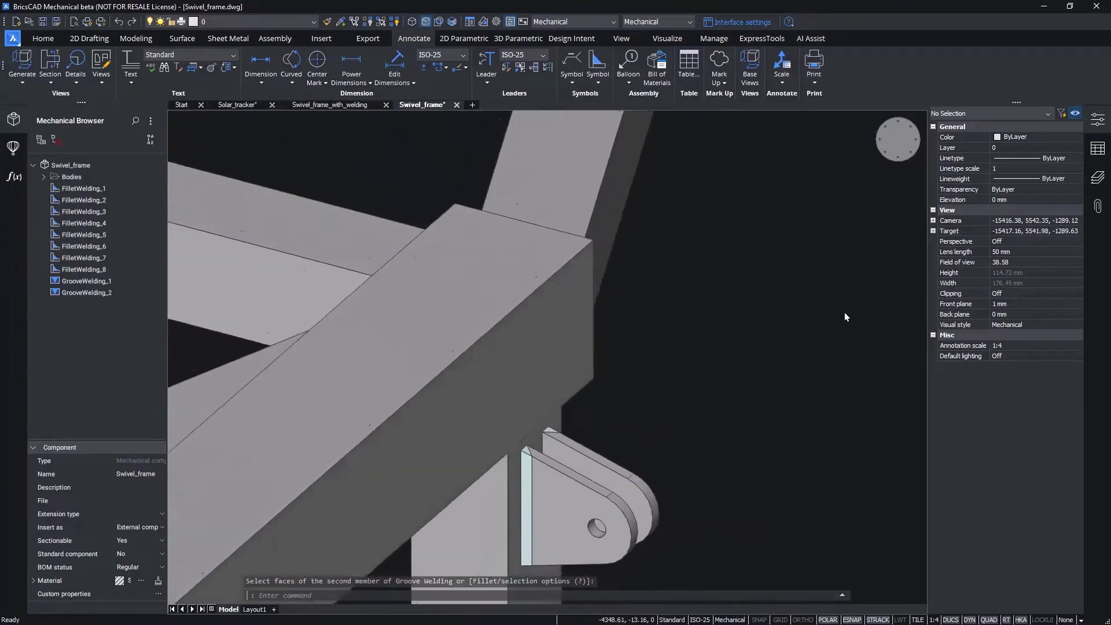
scroll(852, 314, down, 2)
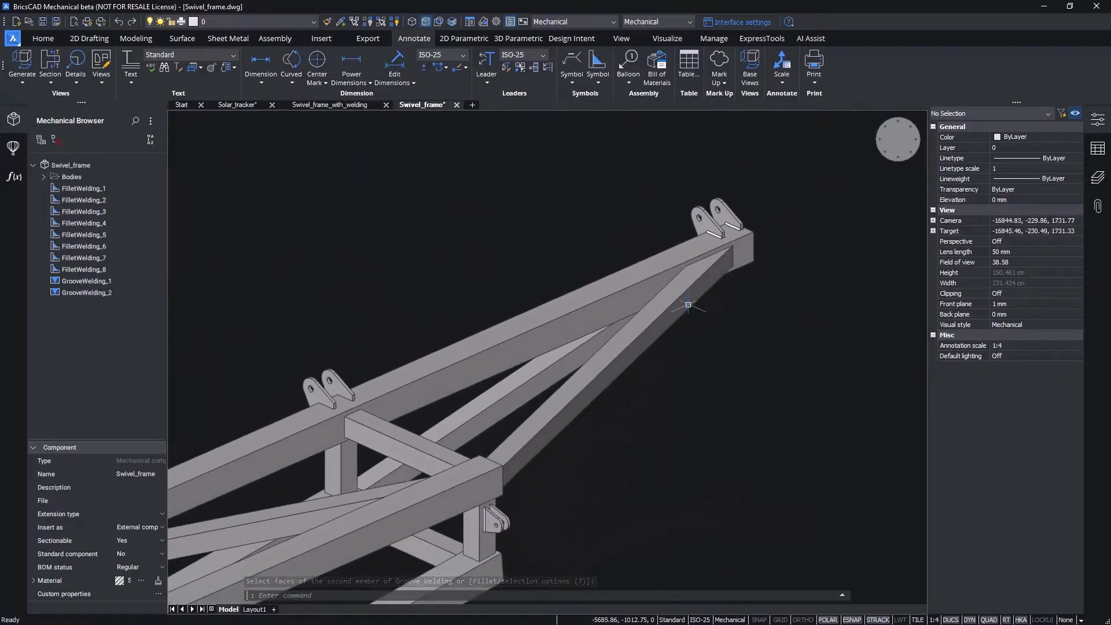
click(102, 189)
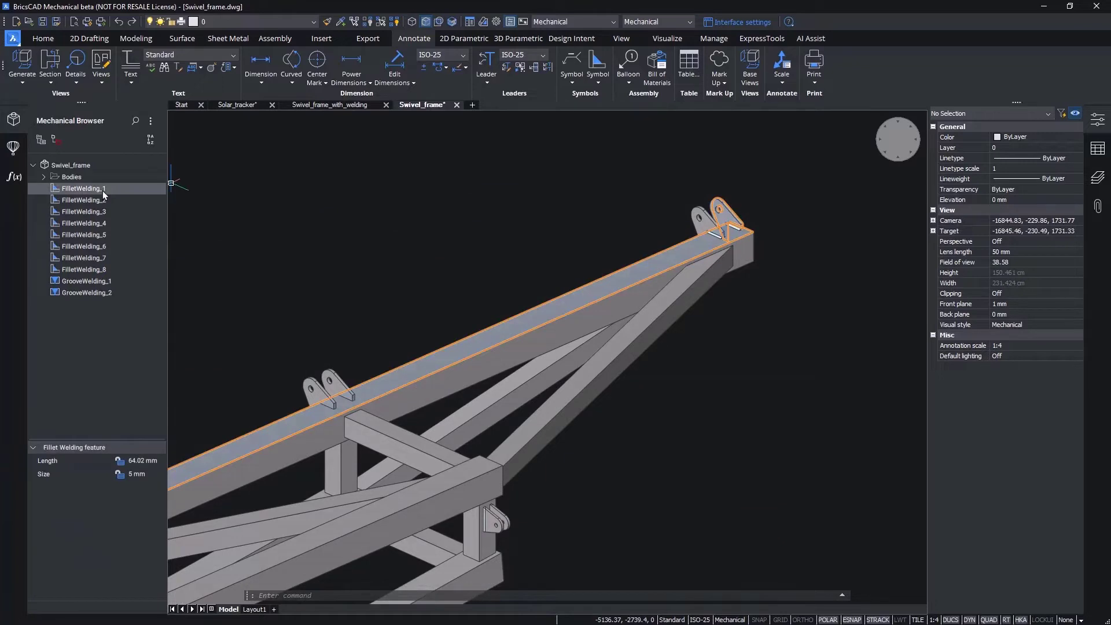
click(110, 286)
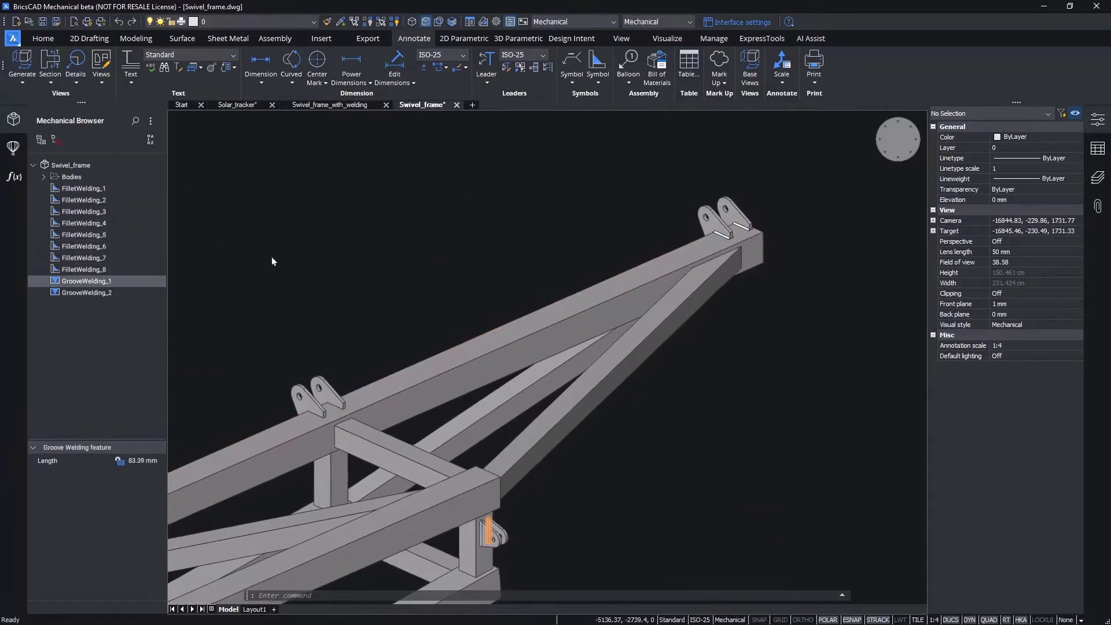
Step: Select a fillet weld body at the base of an end lug and inspect its welding parameters
scroll(679, 172, up, 6)
scroll(720, 185, up, 5)
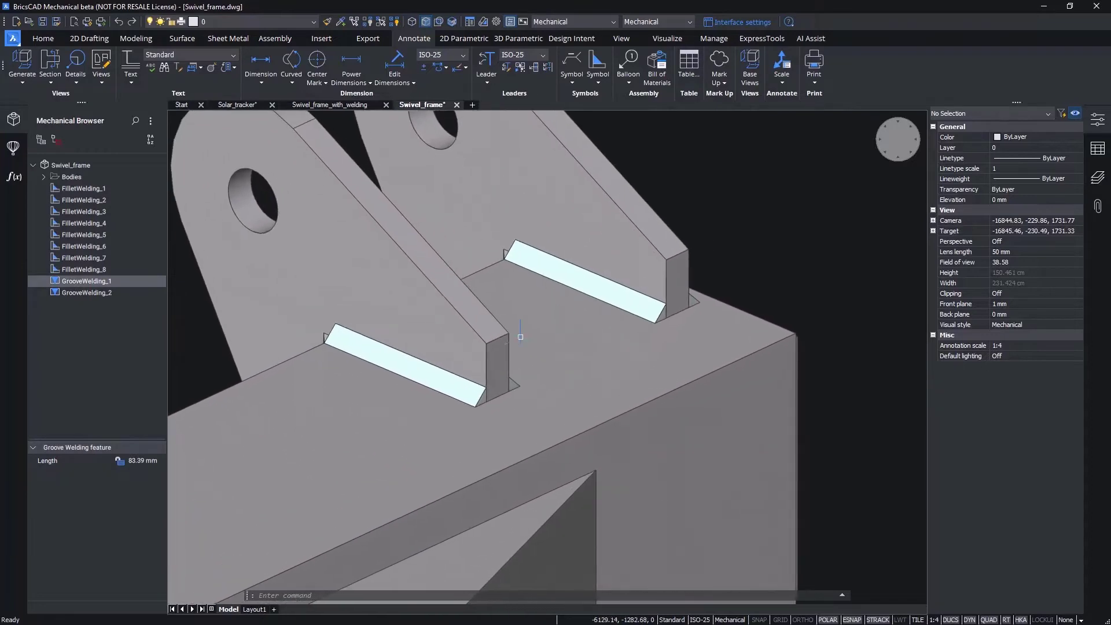
click(444, 377)
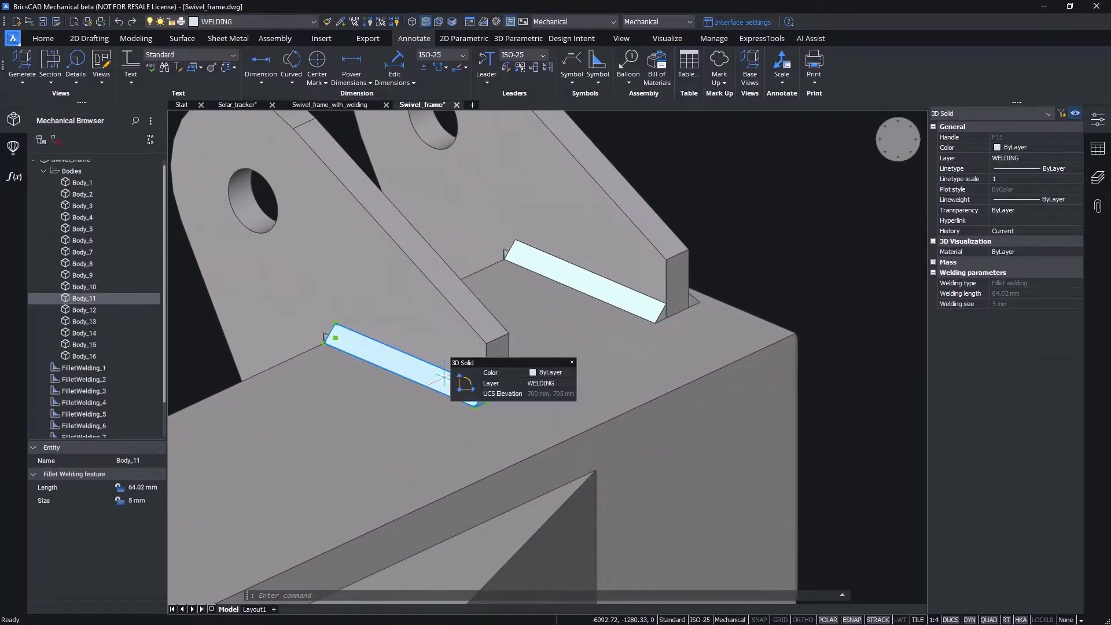
click(1056, 283)
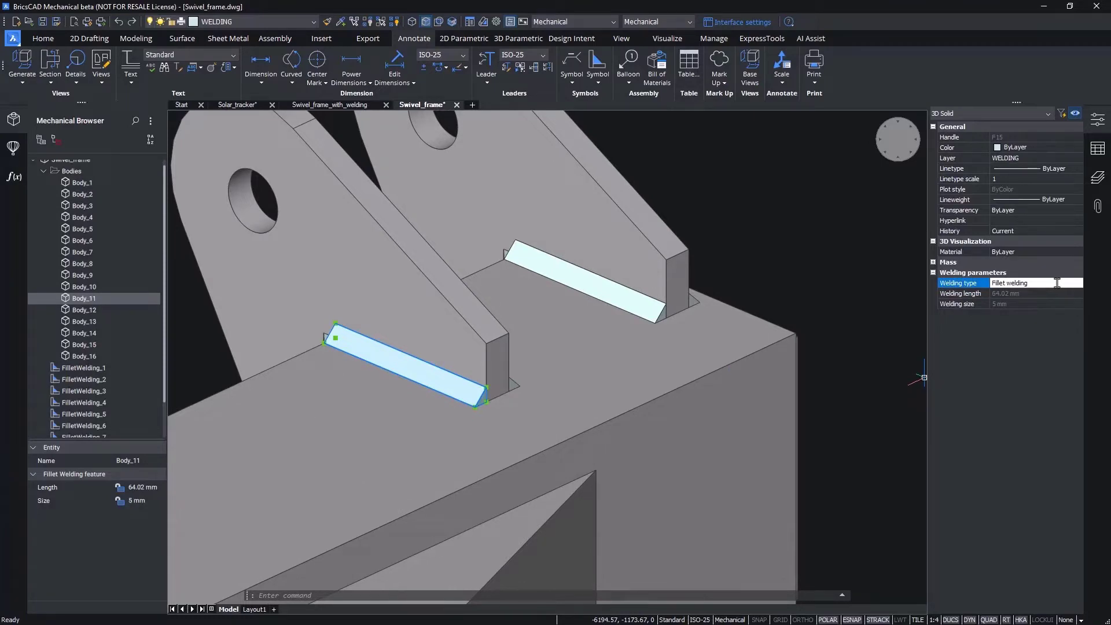
Step: In the Swivel_frame_with_welding drawing, start a base view of the entire model on the BTR_A3 layout
click(373, 107)
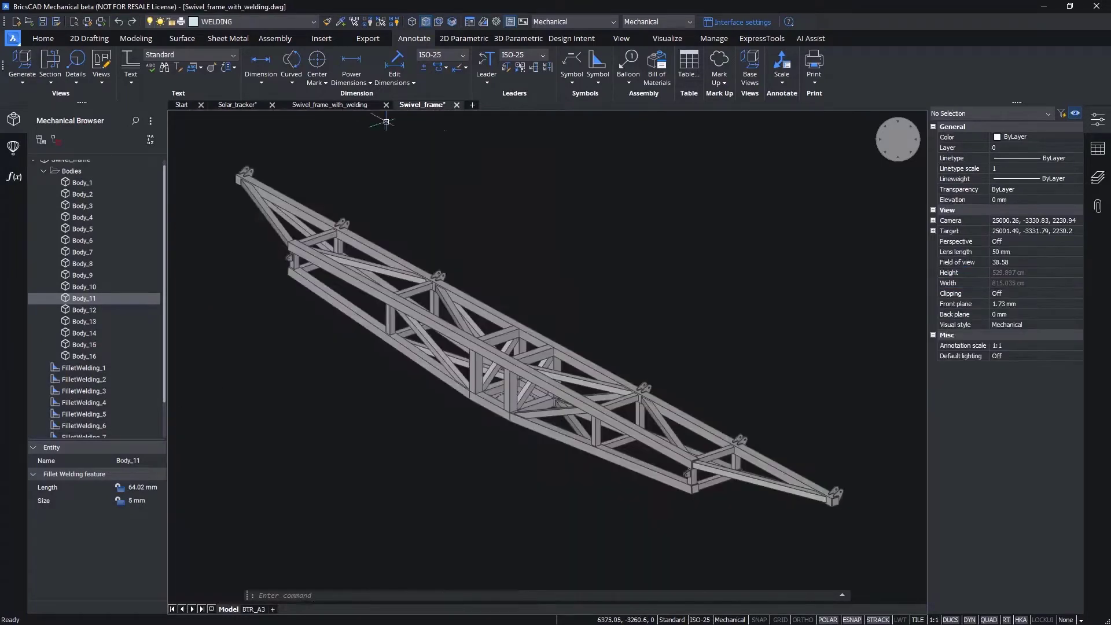
shift+middle_drag(833, 265, 593, 272)
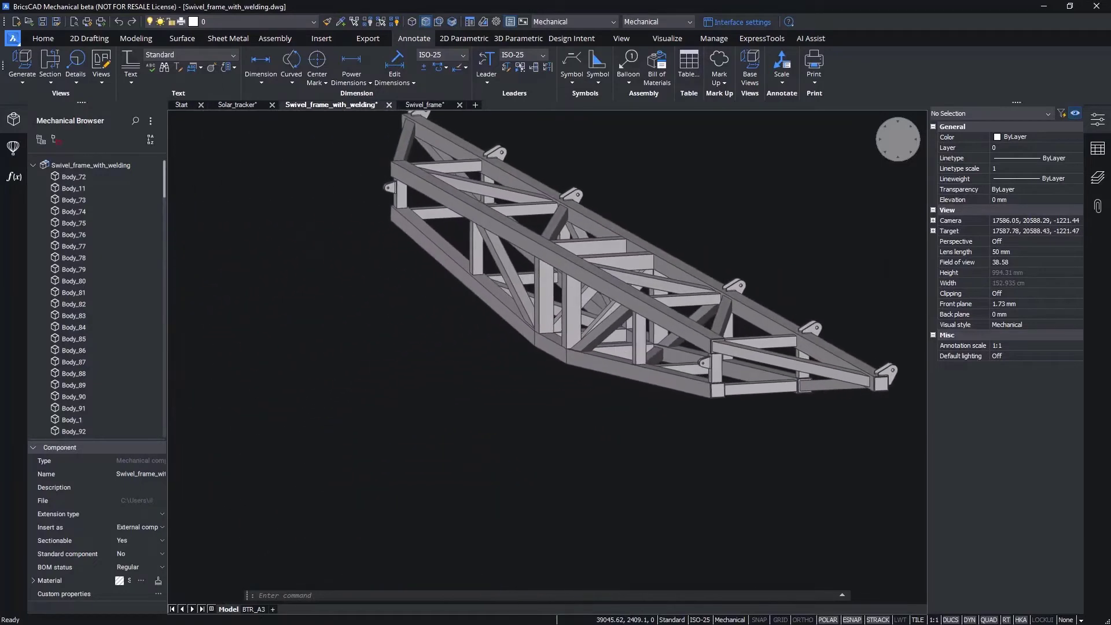
click(22, 60)
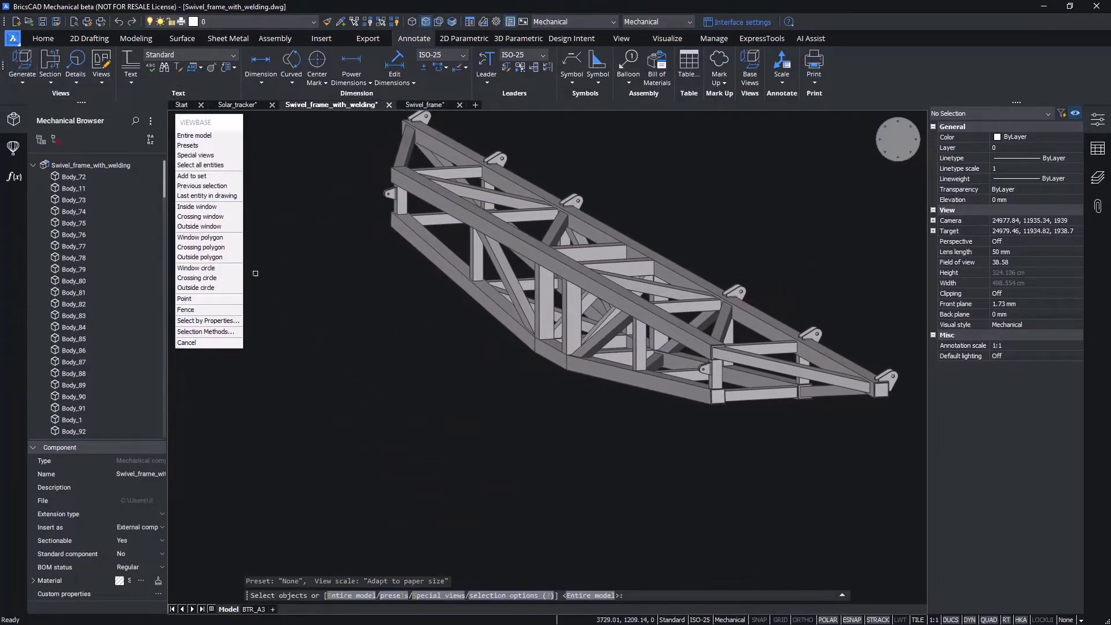
key(Return)
key(Return)
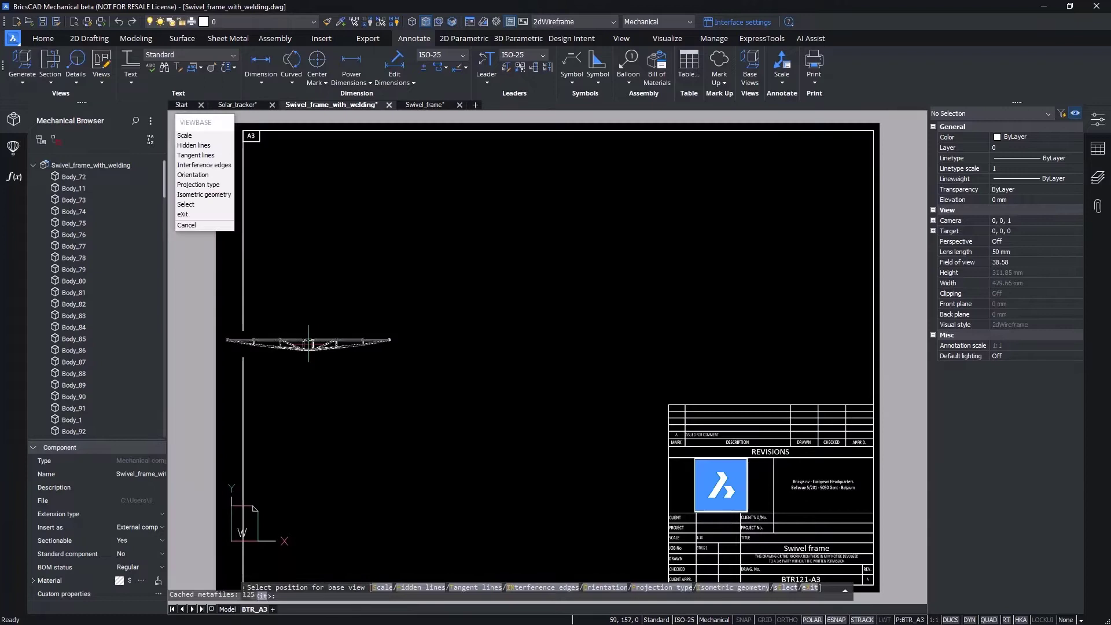
Step: Set the base view to the standard 1:40 scale with the Back orientation
click(197, 134)
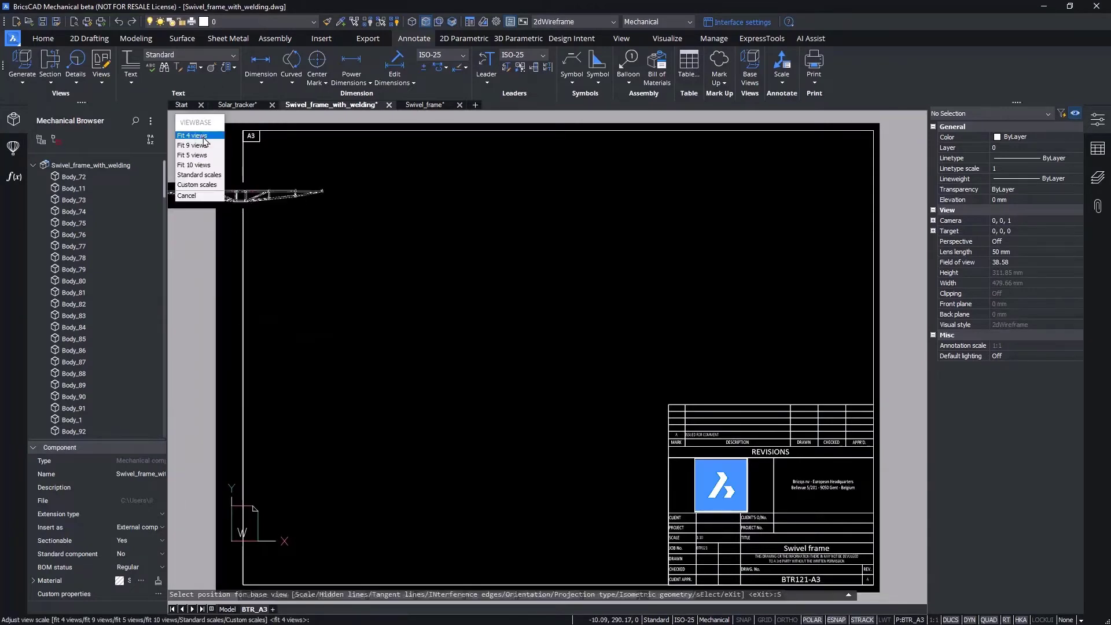
click(209, 176)
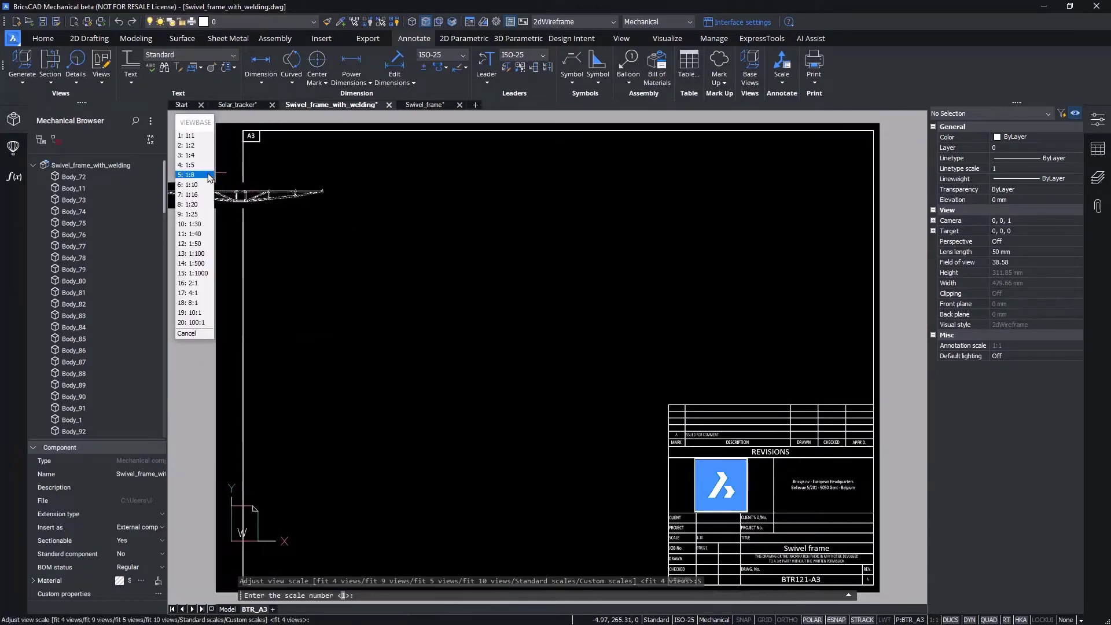
click(203, 234)
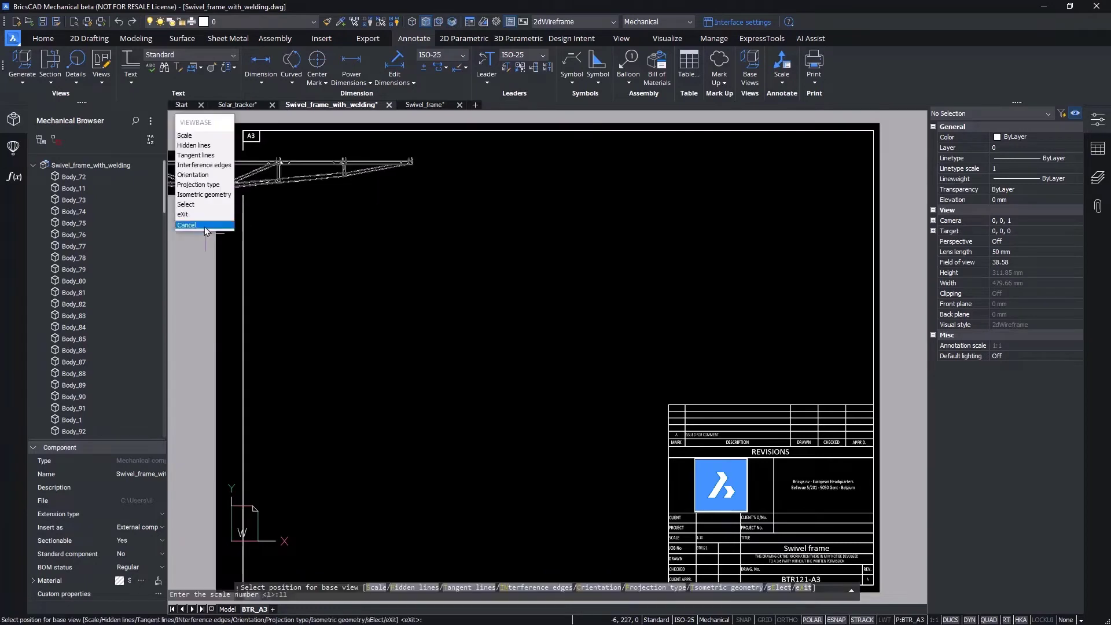
click(200, 175)
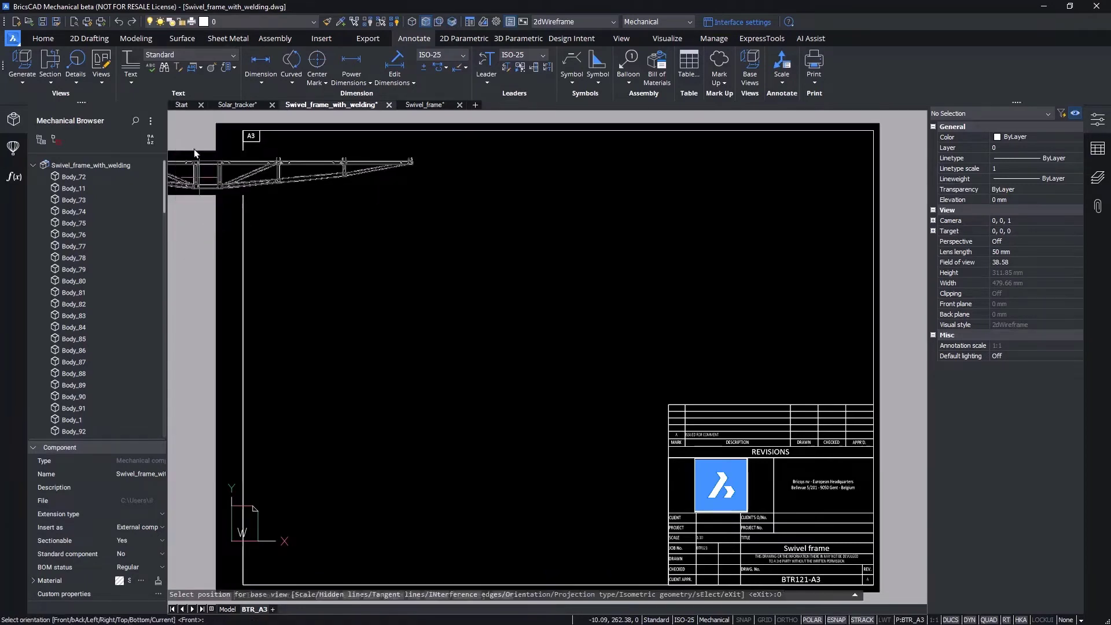
click(204, 175)
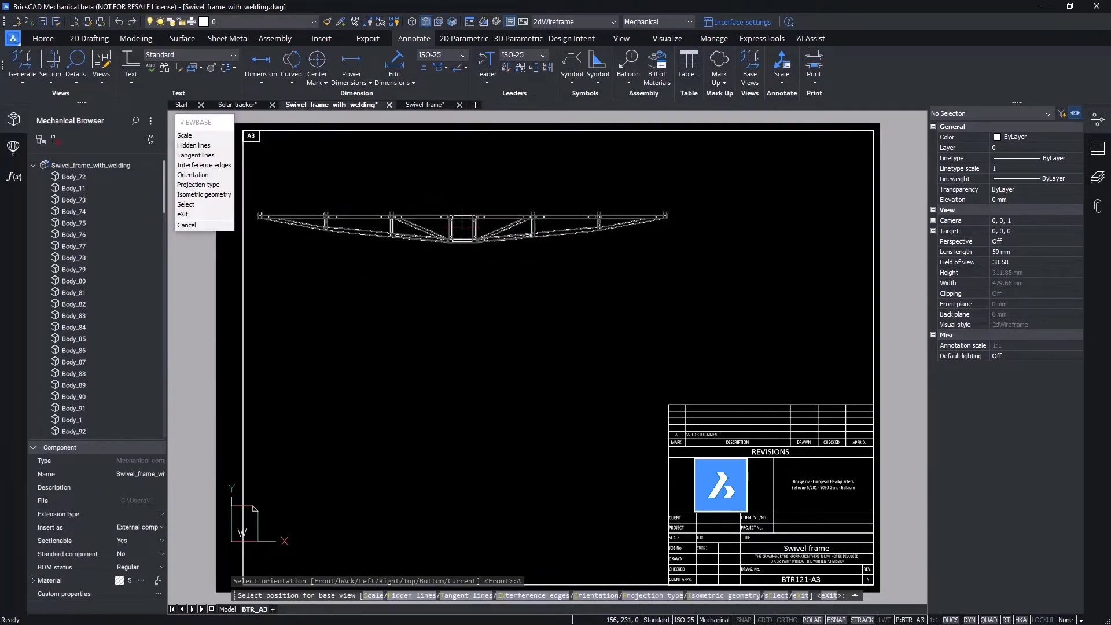
Step: Place the base view near the sheet's upper edge, with a projected side view beside it and an isometric view beneath
click(462, 226)
click(770, 229)
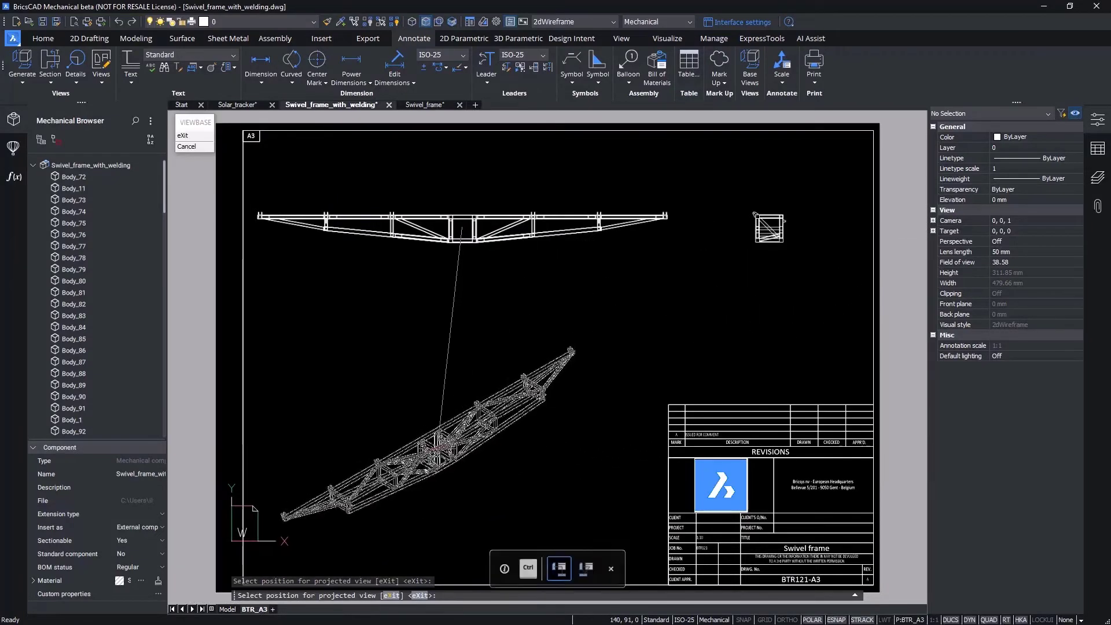
click(440, 433)
key(Return)
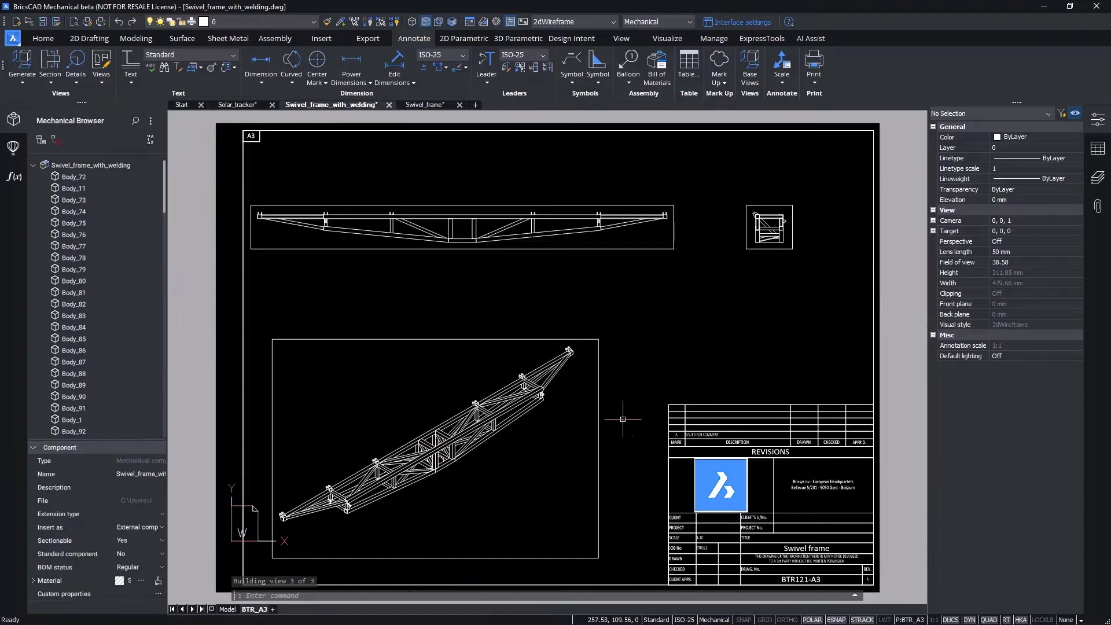
Step: Change the isometric view's geometry to 3D and set its visual style to Mechanical
click(636, 415)
click(587, 399)
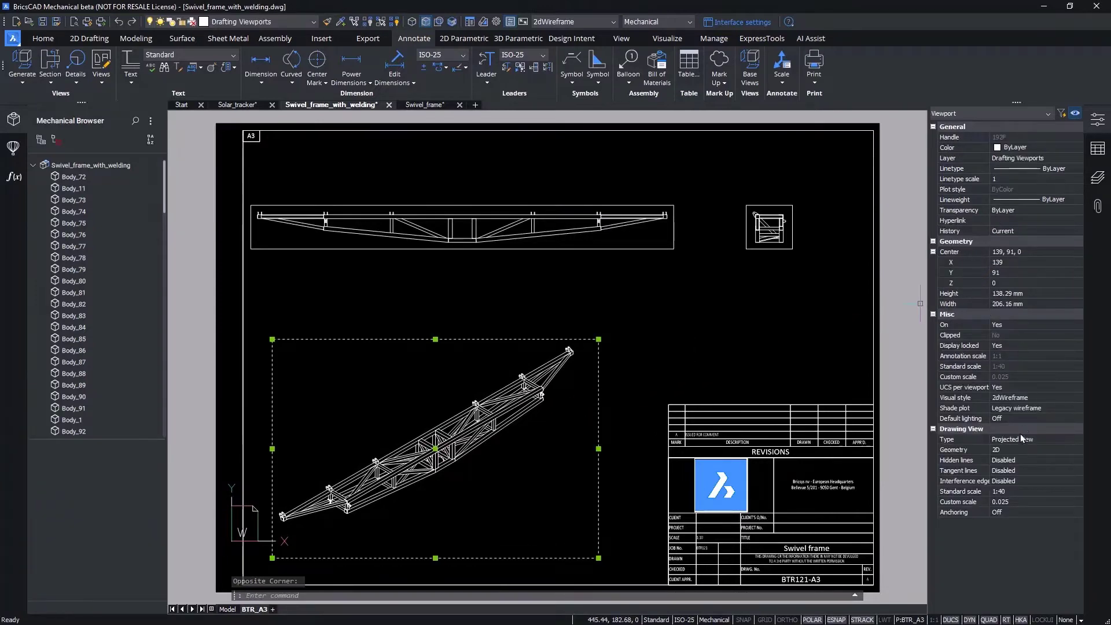
click(1007, 451)
click(1007, 451)
click(1007, 470)
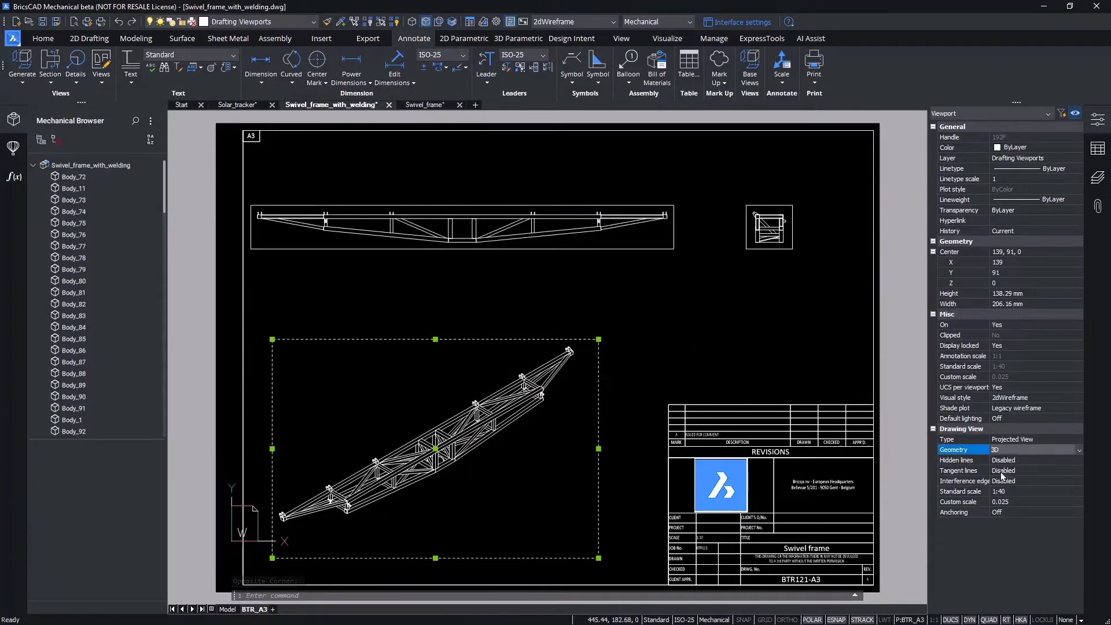
click(1009, 398)
click(1009, 398)
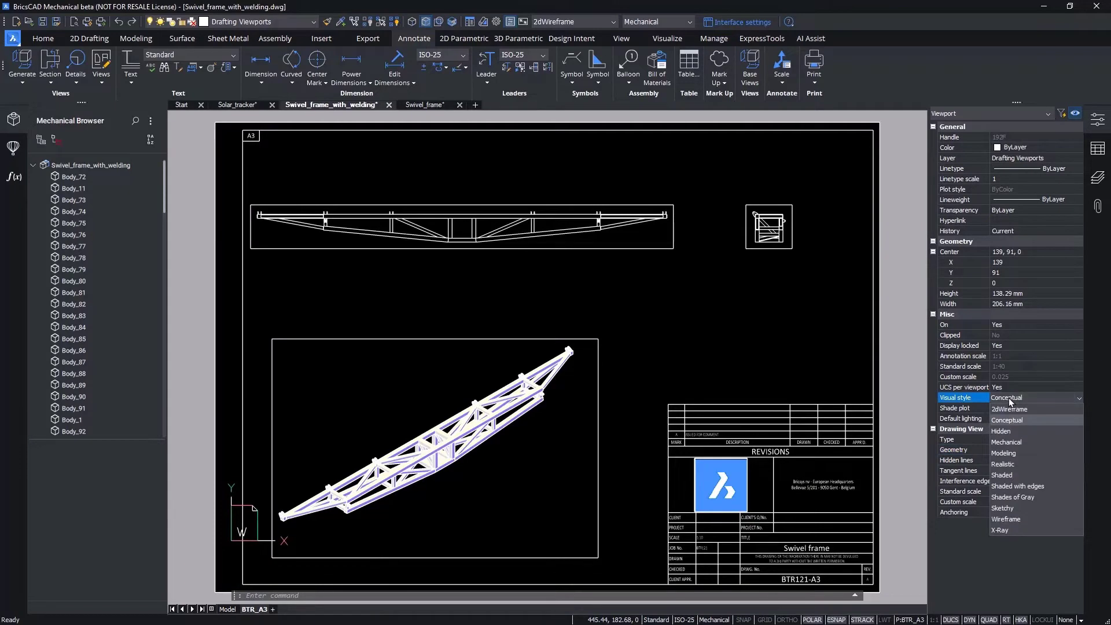
click(1006, 443)
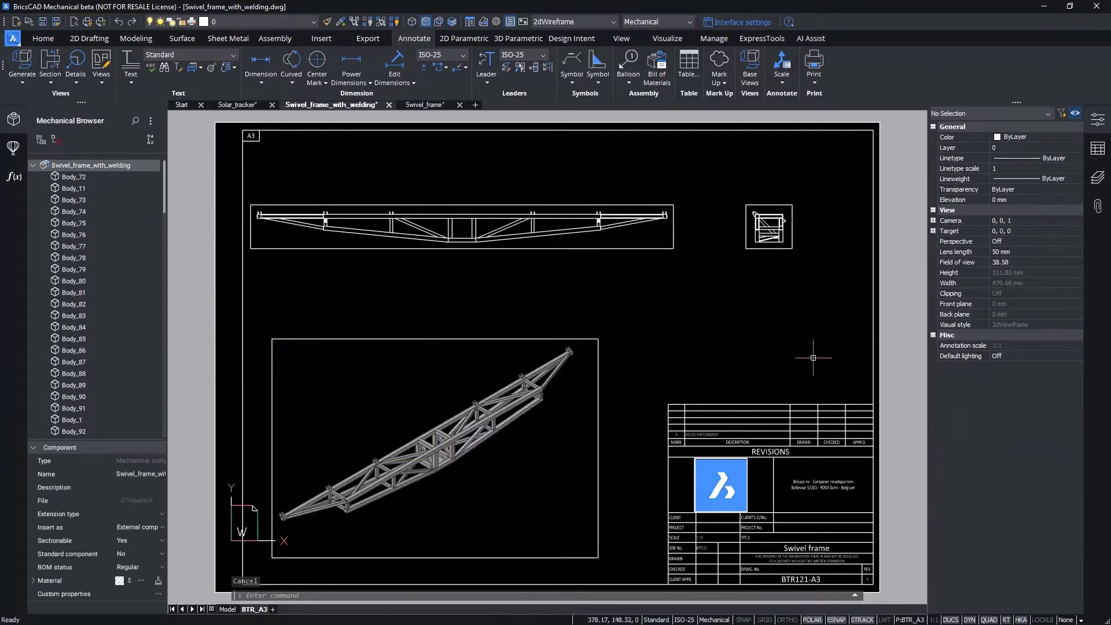
Step: Create a full section view A-A cut horizontally through the small side lugs of the base view, and place it directly below
scroll(556, 347, up, 8)
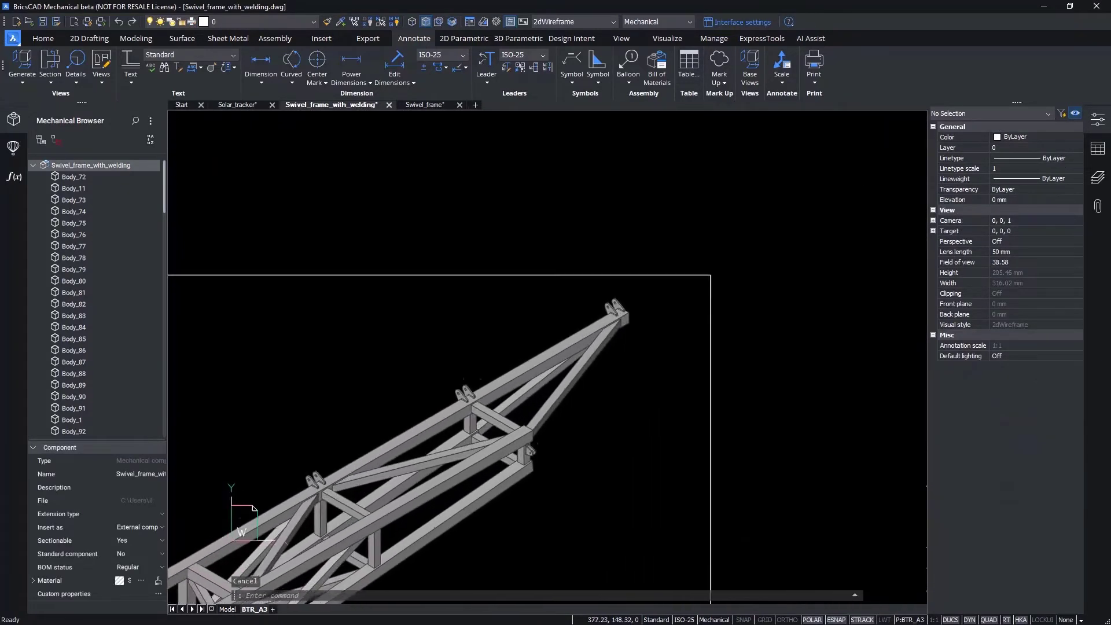
scroll(547, 357, up, 1)
scroll(548, 357, down, 5)
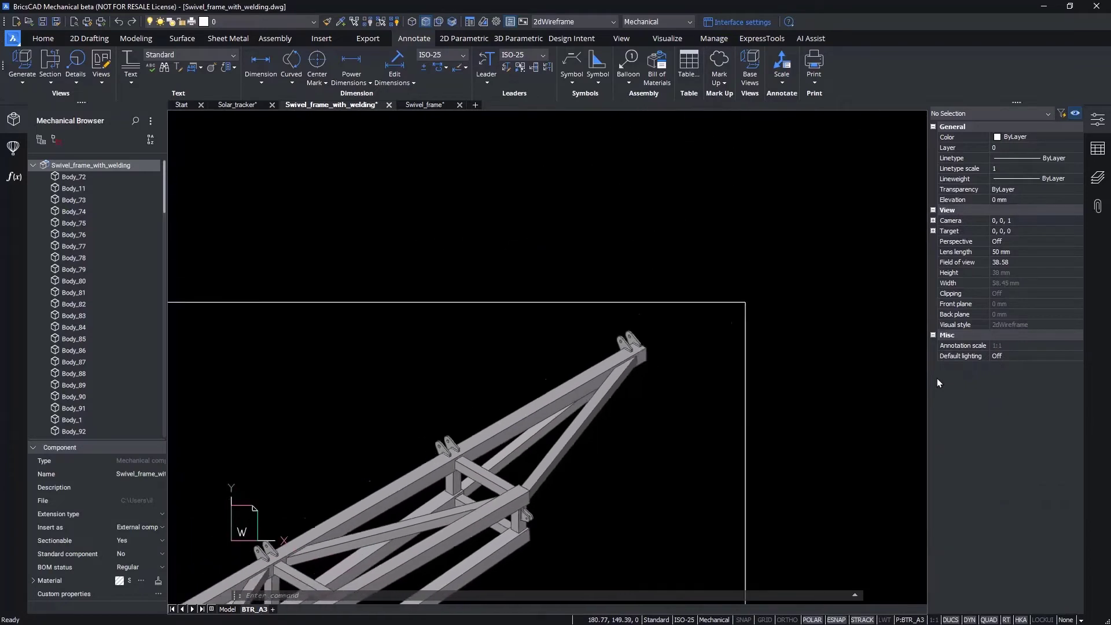
scroll(548, 357, up, 3)
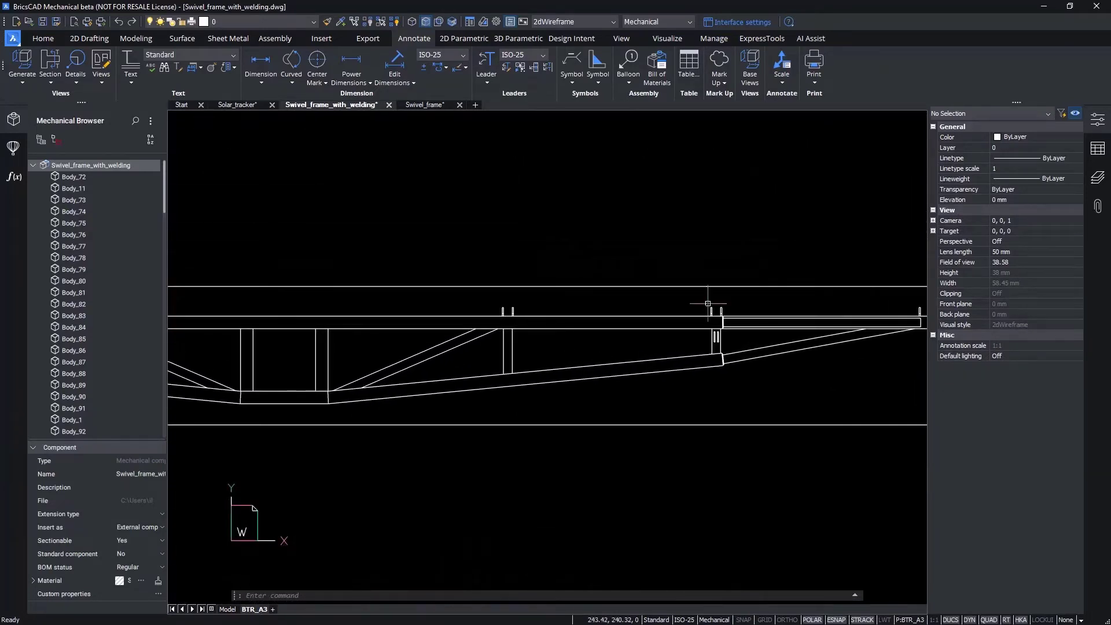
click(47, 72)
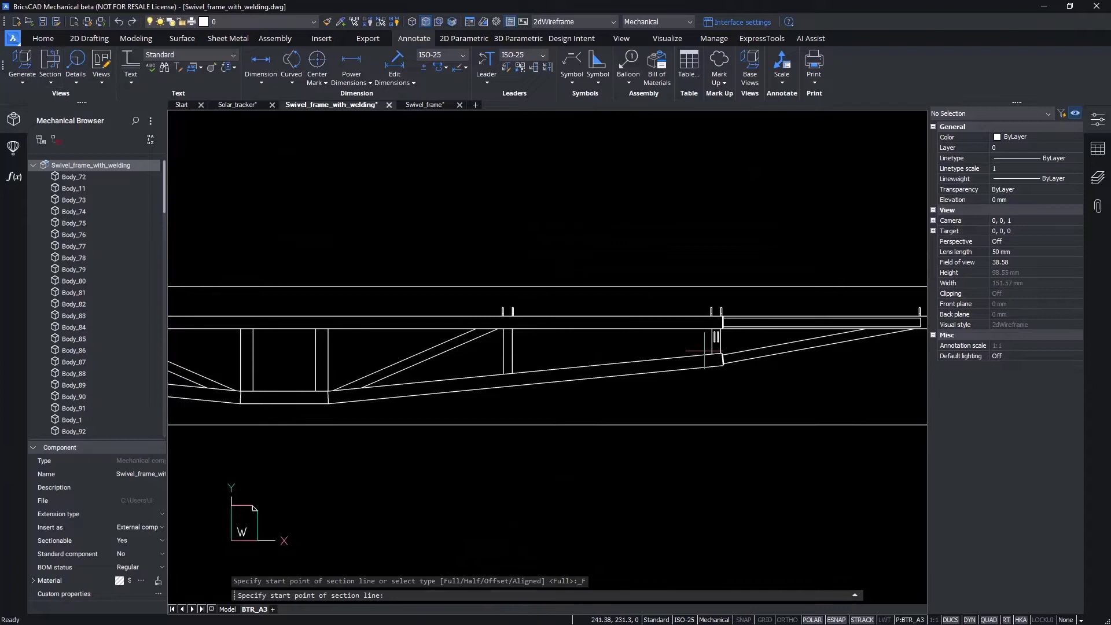
click(677, 336)
click(772, 336)
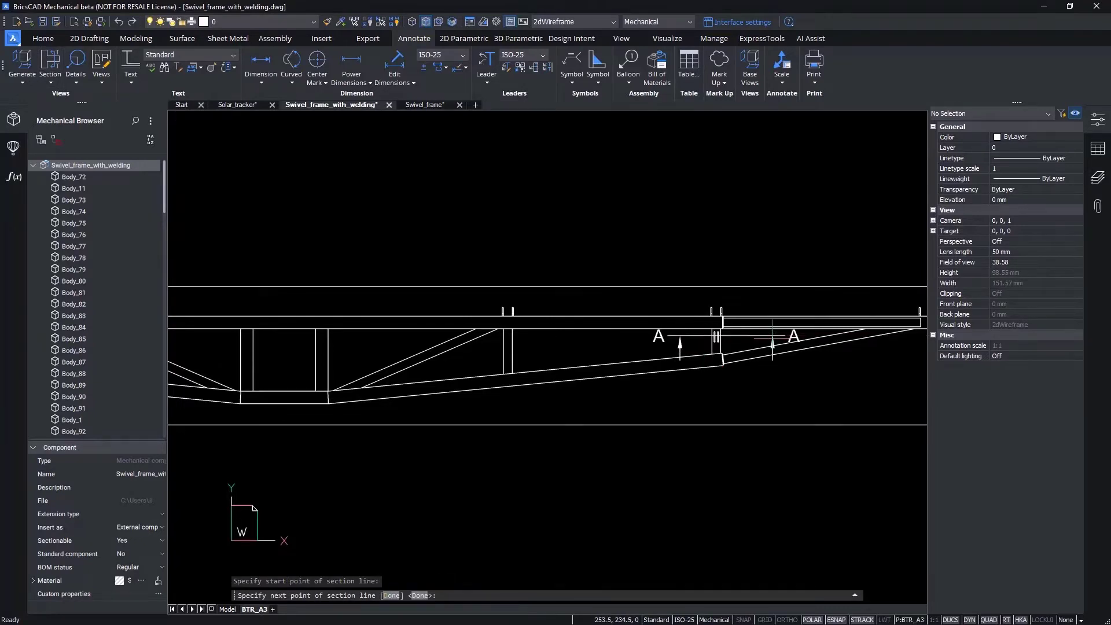
key(Return)
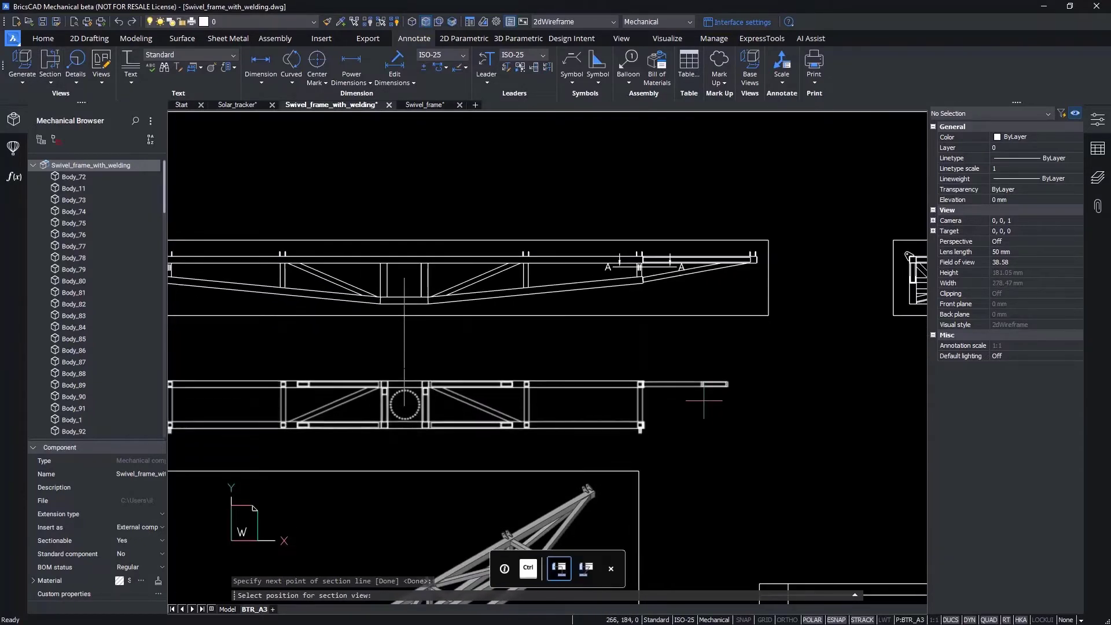
click(727, 415)
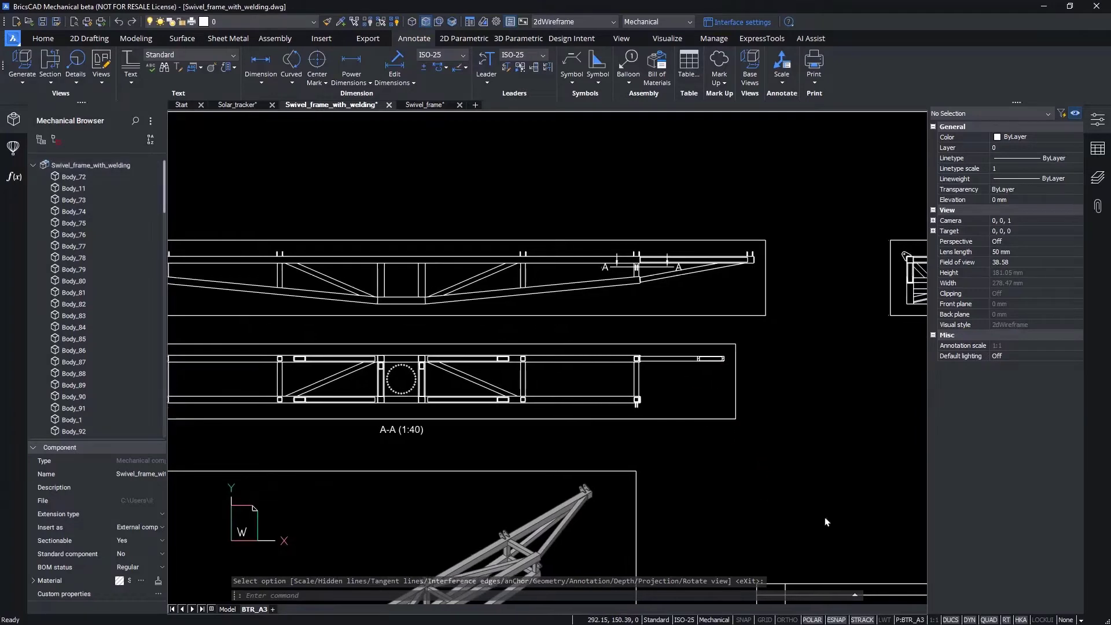
Step: Start a detail view of the base view with a circular boundary around the upper lug pair above section line A-A
scroll(828, 499, up, 3)
scroll(556, 272, up, 6)
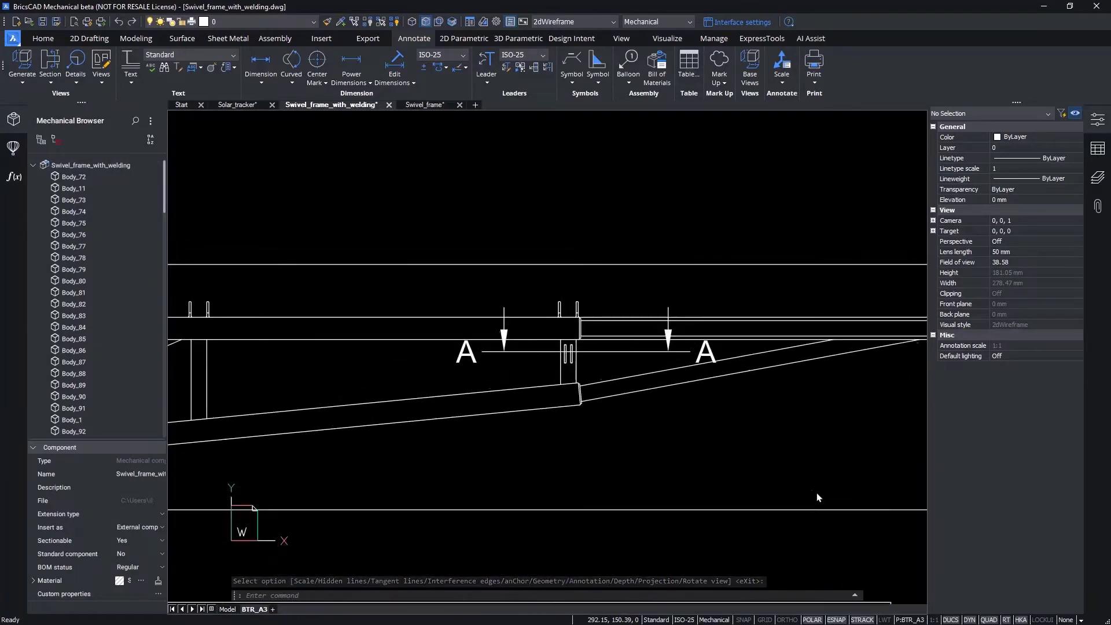
click(77, 62)
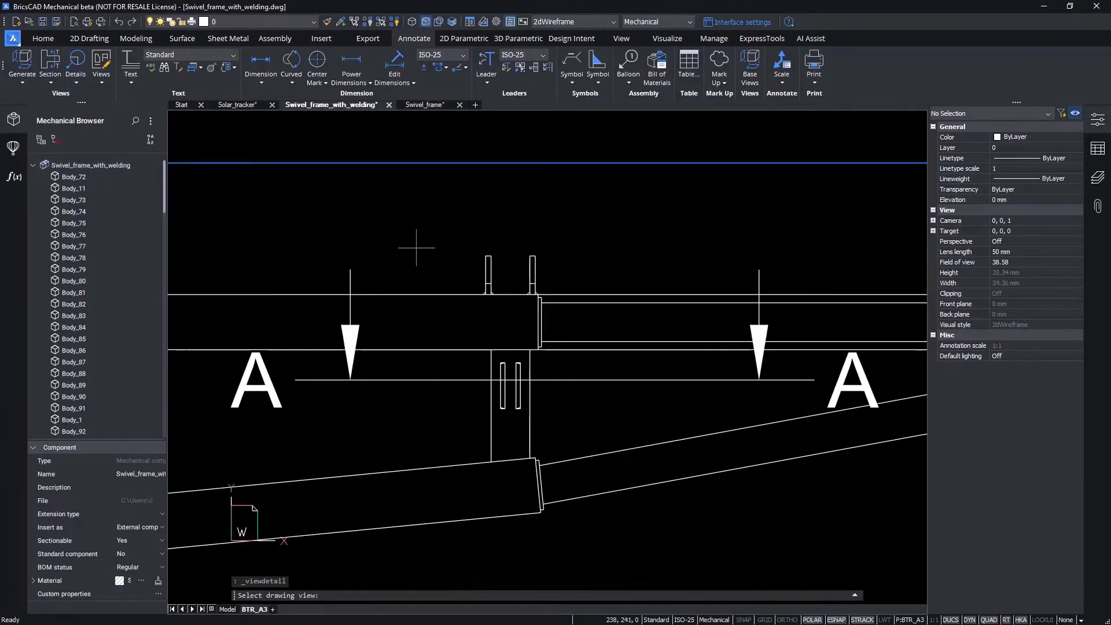
click(513, 283)
click(510, 283)
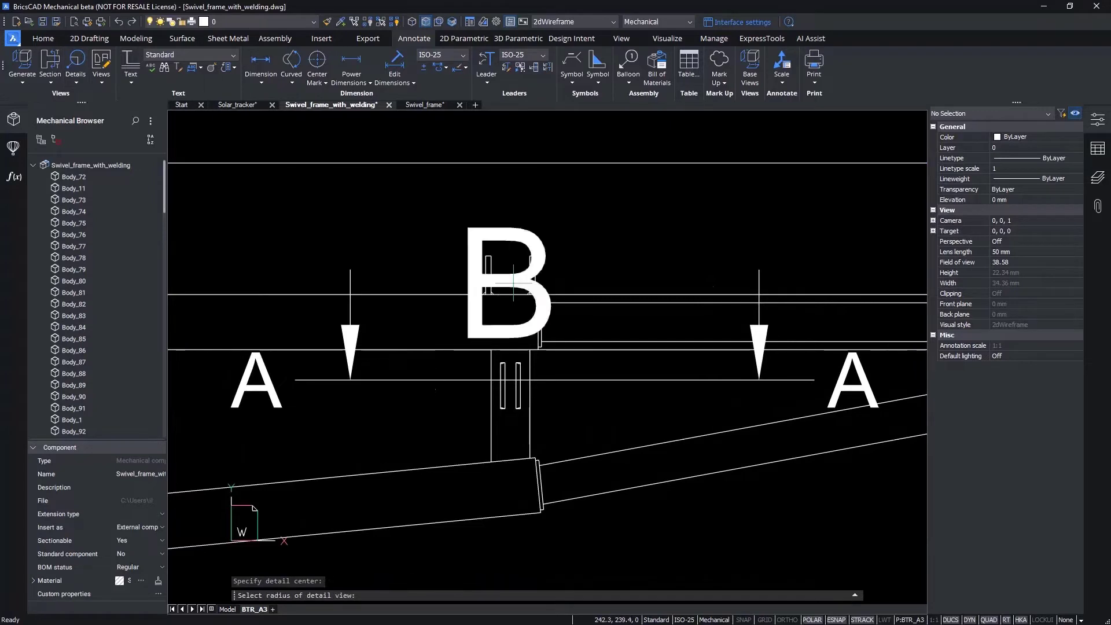
click(551, 258)
Step: Set detail view B to the standard 1:5 scale and place it between the section view and the title block
scroll(537, 263, down, 8)
mouse_move(537, 263)
middle_down()
mouse_move(371, 312)
mouse_move(298, 179)
middle_up()
click(207, 136)
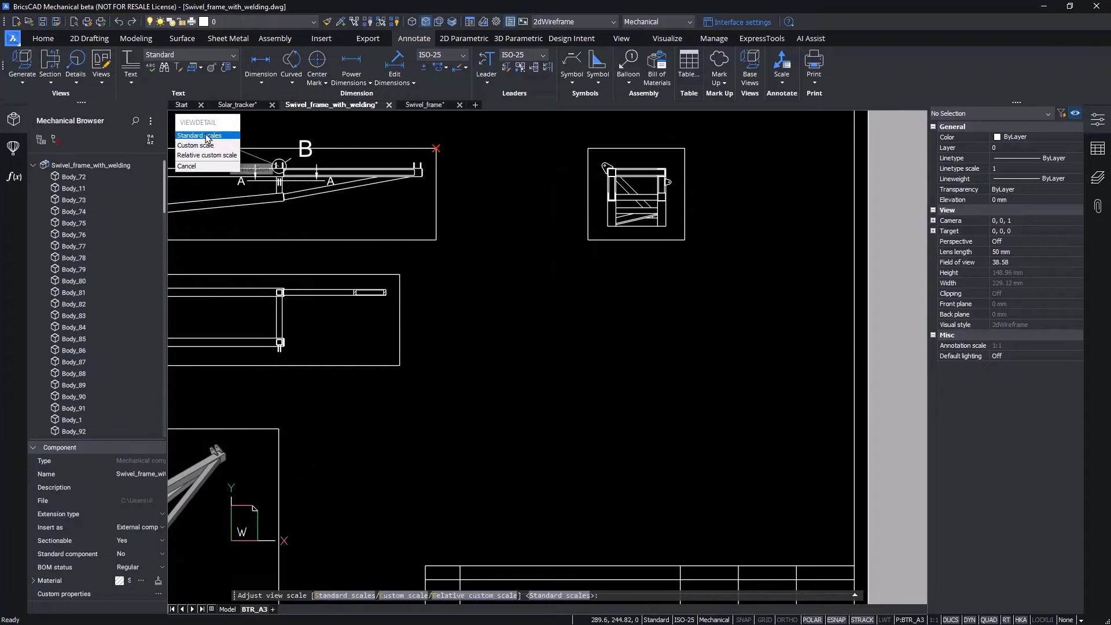
click(205, 136)
click(203, 154)
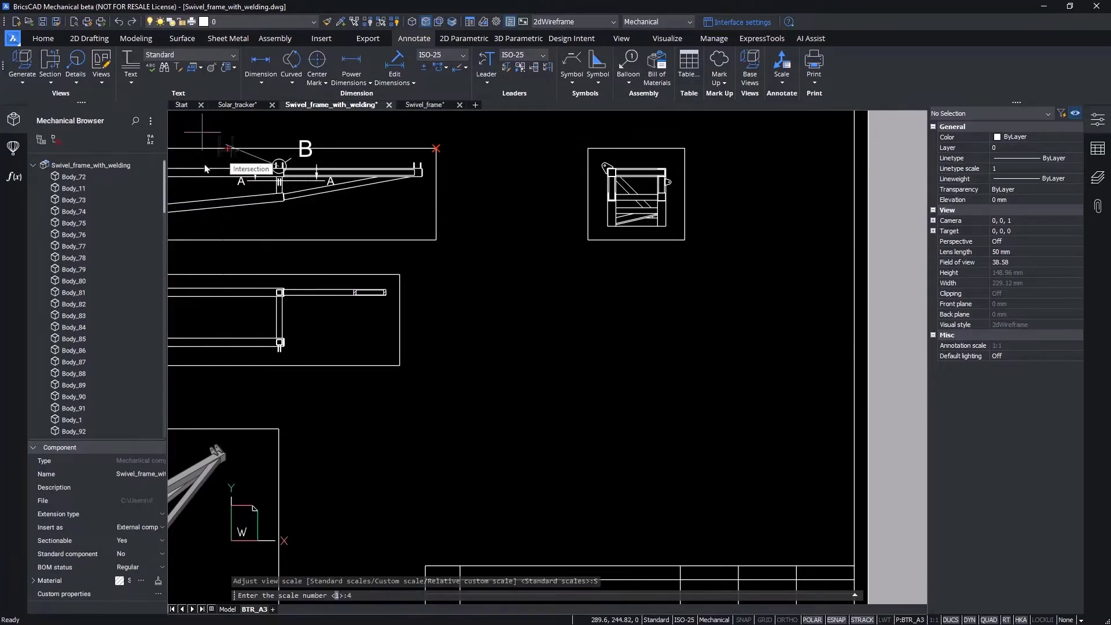
key(Return)
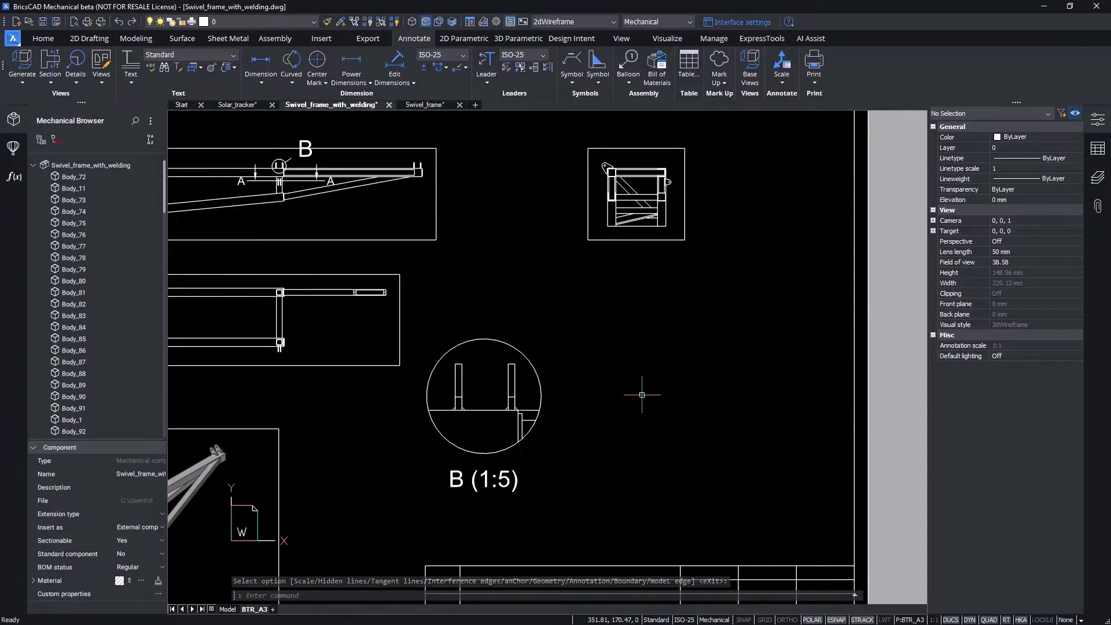
Step: Create circular detail view C around the hatched tube and lug pair in section A-A, and place it beside detail B
click(77, 60)
scroll(453, 377, up, 6)
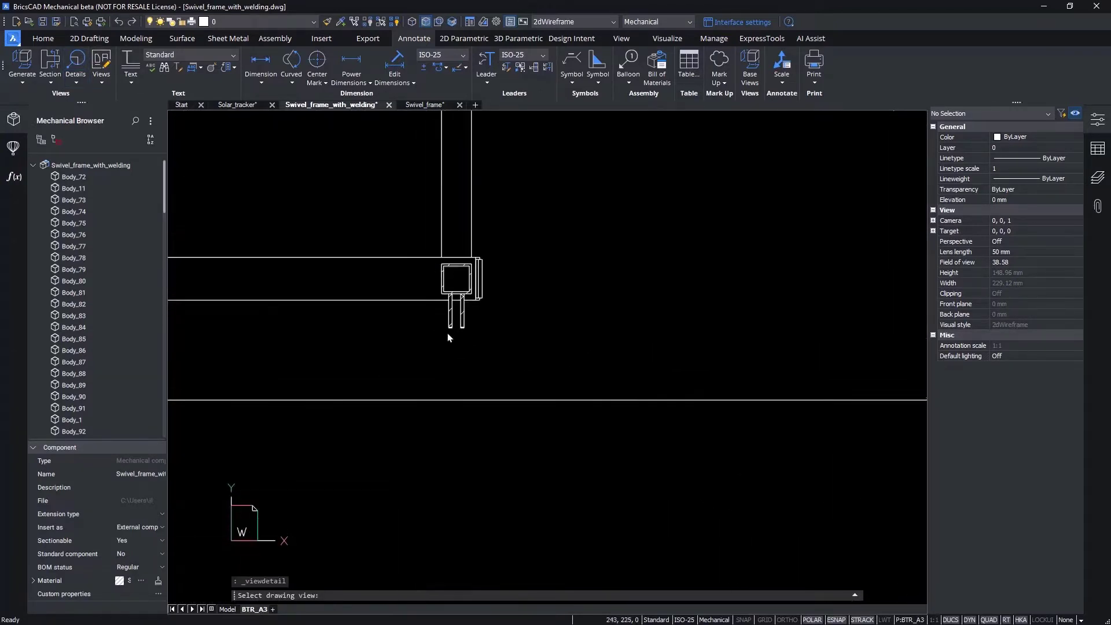
click(462, 305)
click(470, 294)
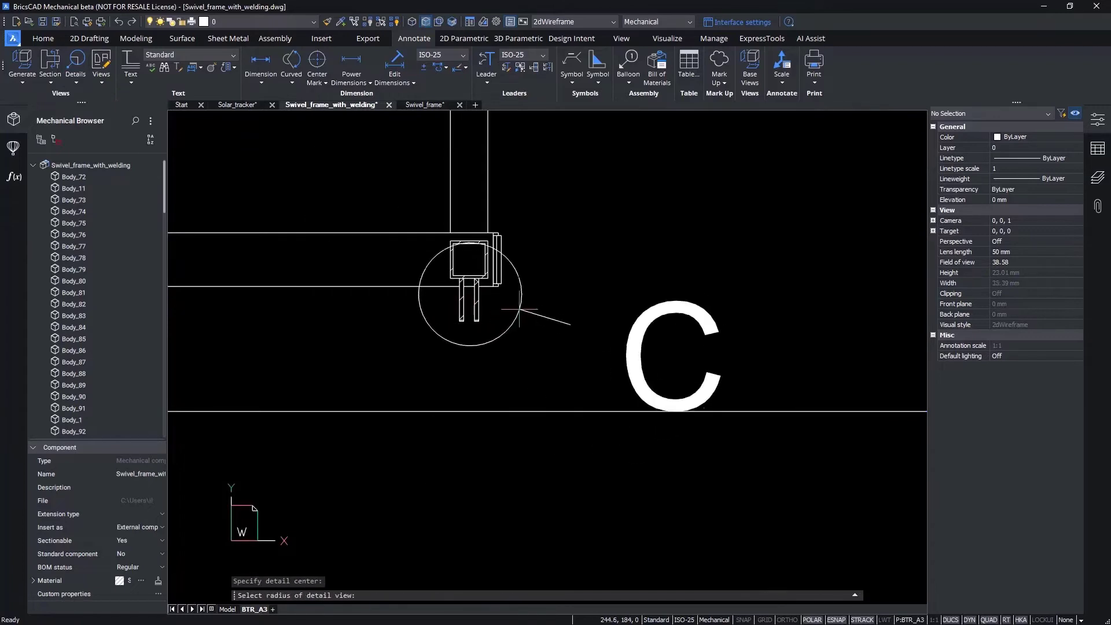
click(522, 302)
scroll(522, 303, up, 3)
scroll(522, 303, down, 3)
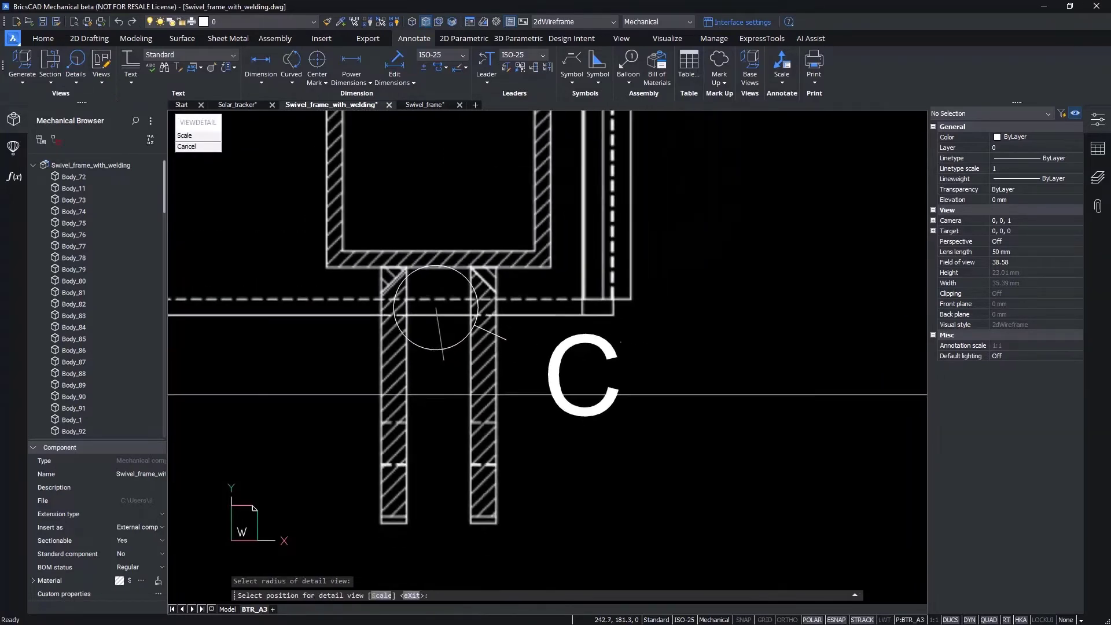
scroll(405, 336, down, 5)
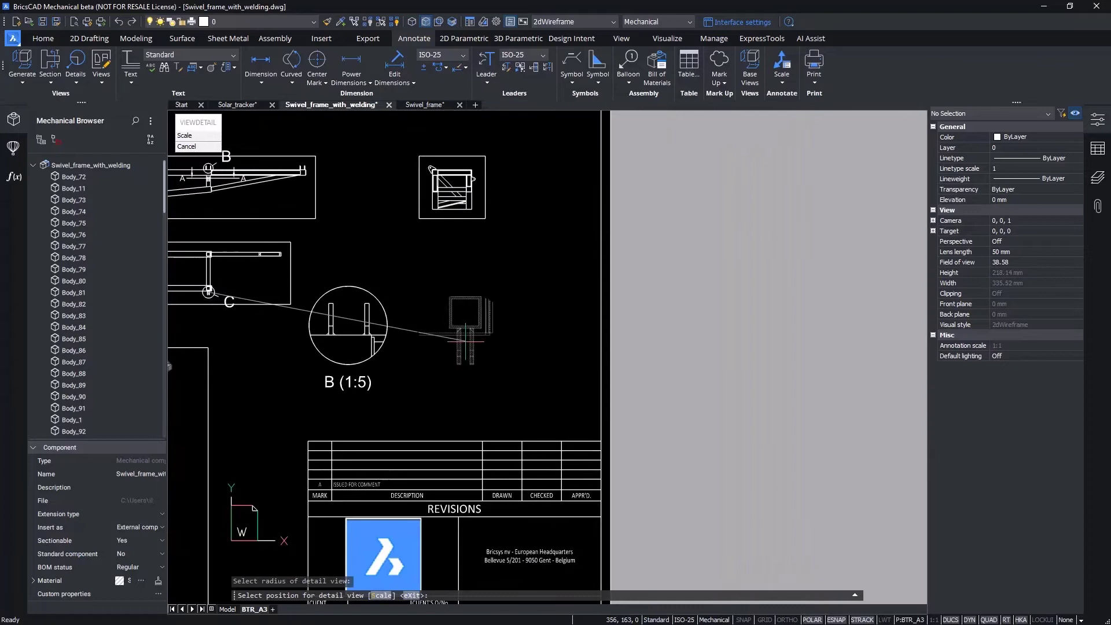
click(456, 334)
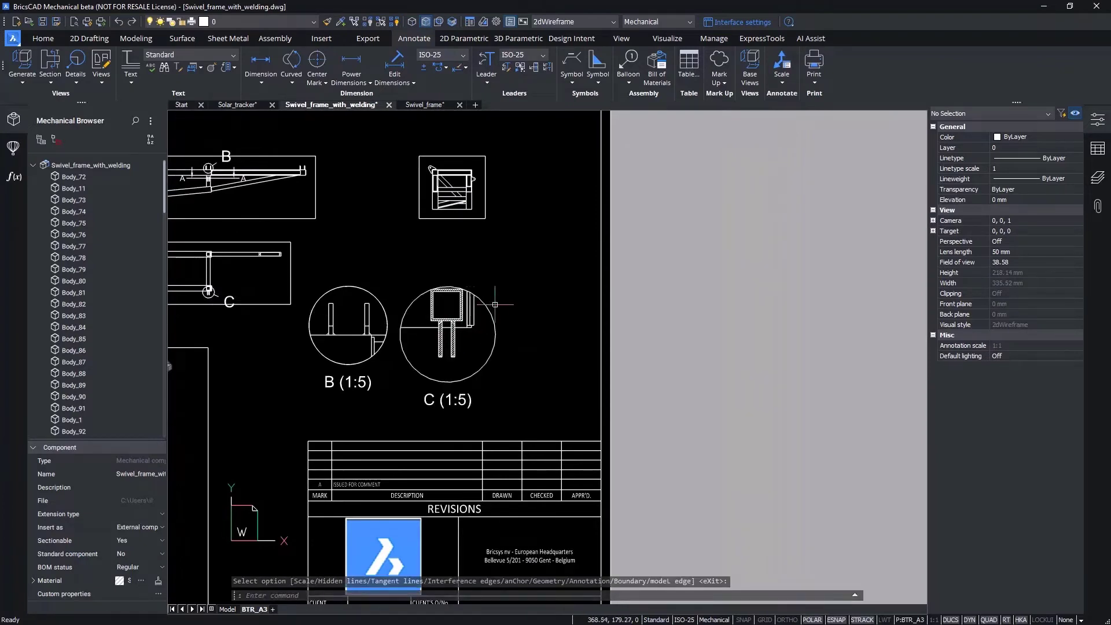
Step: Create circular detail view D around the protruding lug on the projected side view, and place it beside detail C
click(76, 61)
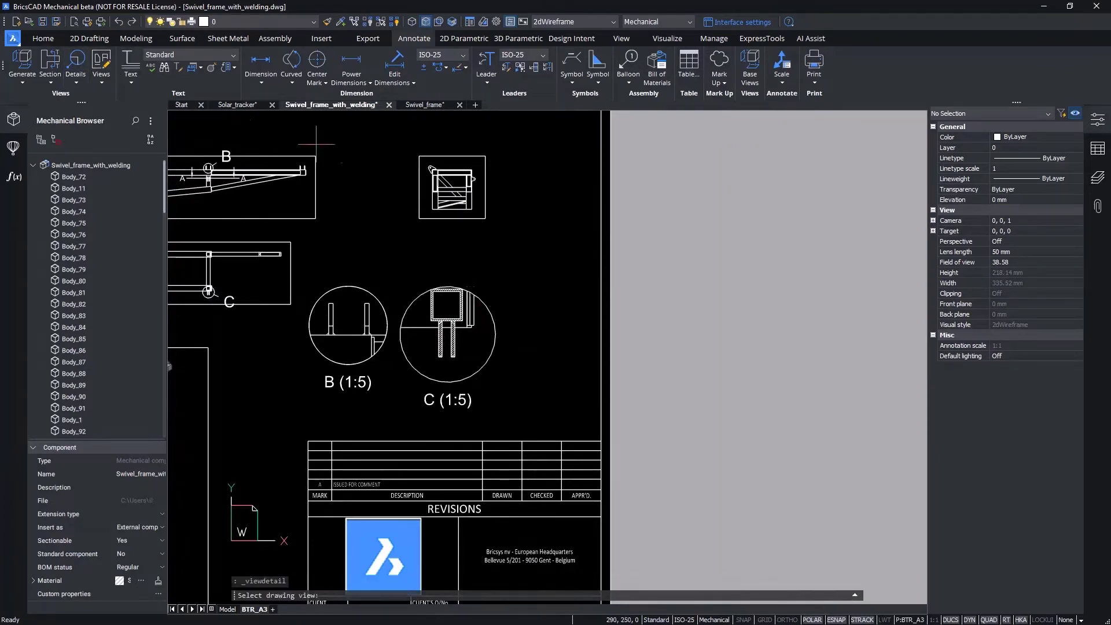
scroll(528, 186, up, 4)
scroll(515, 261, up, 3)
click(498, 353)
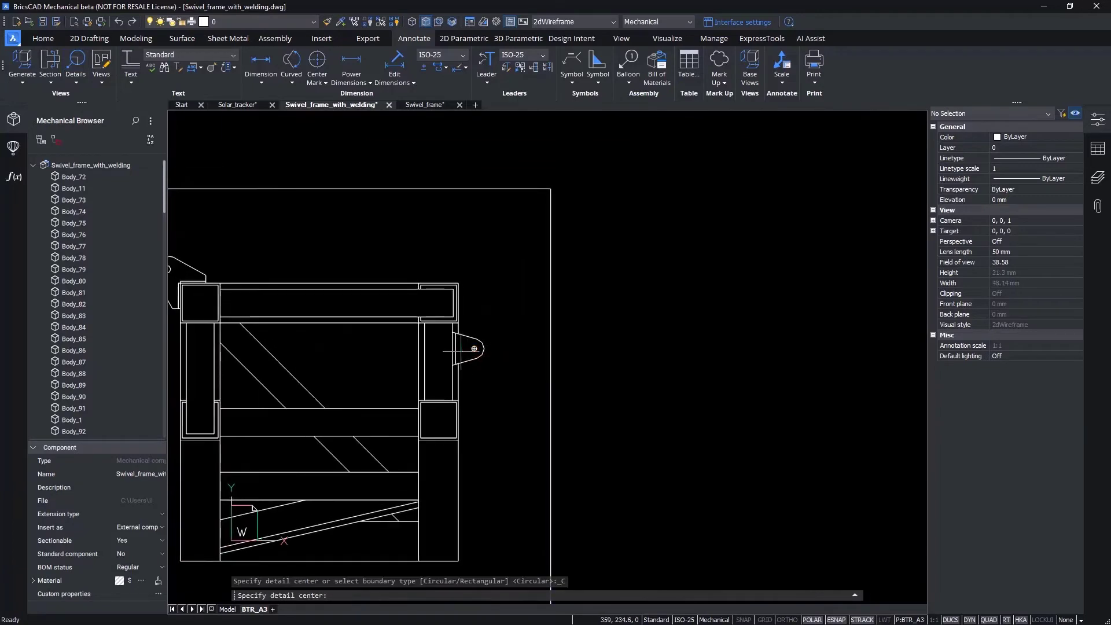
click(475, 348)
click(541, 353)
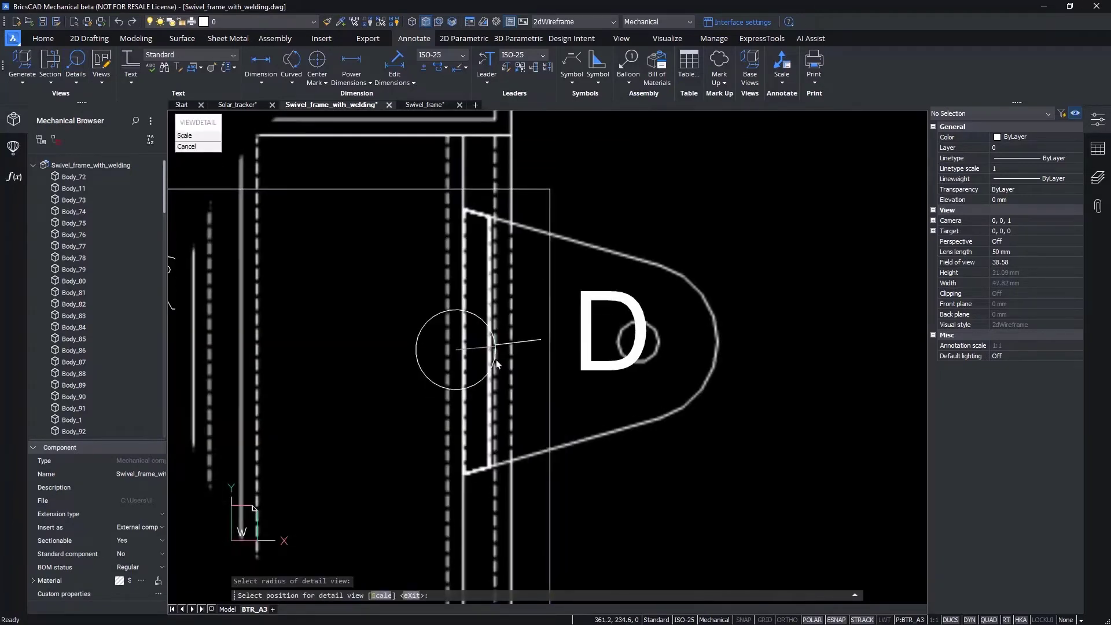
scroll(503, 370, down, 4)
scroll(517, 377, down, 2)
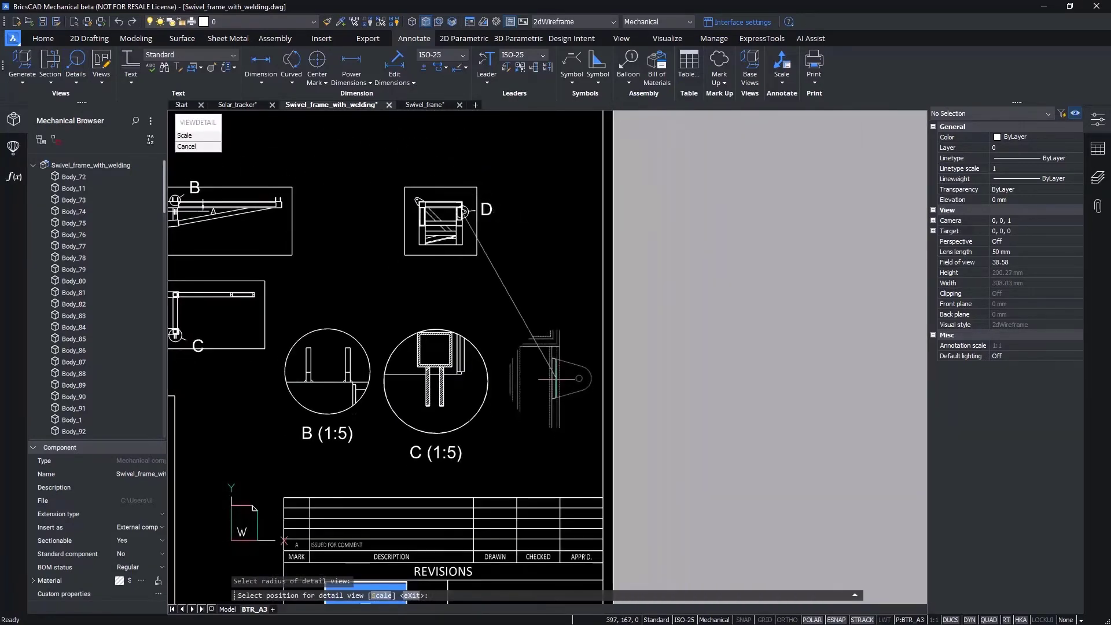
click(555, 378)
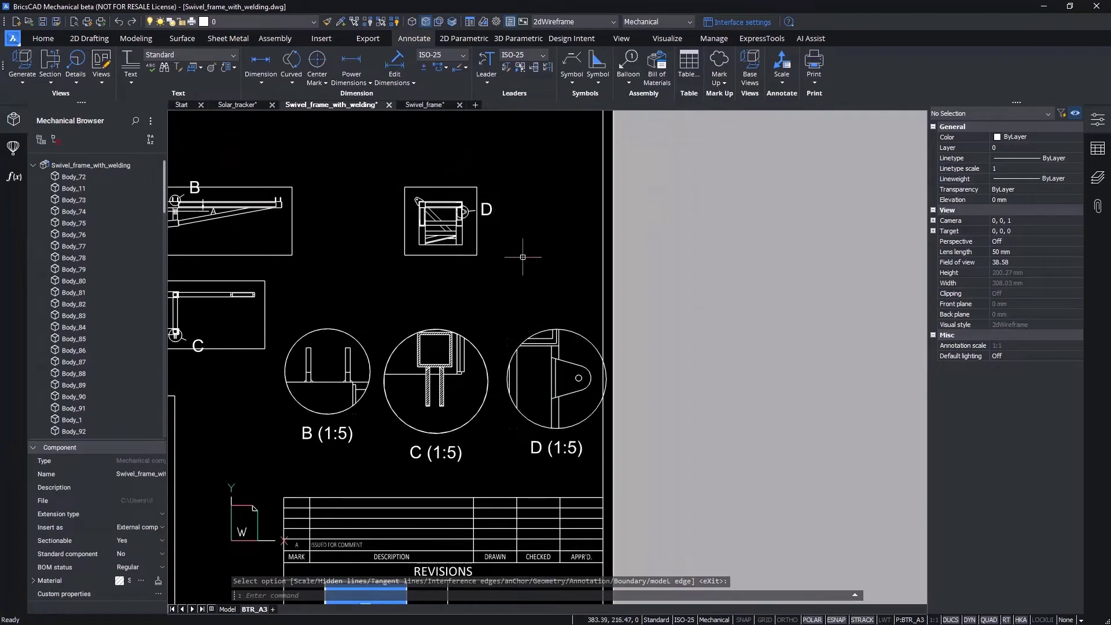
Step: Annotate the left weld of the left lug in detail B with a side-type fillet weld symbol at the lug's base corner
scroll(526, 258, up, 8)
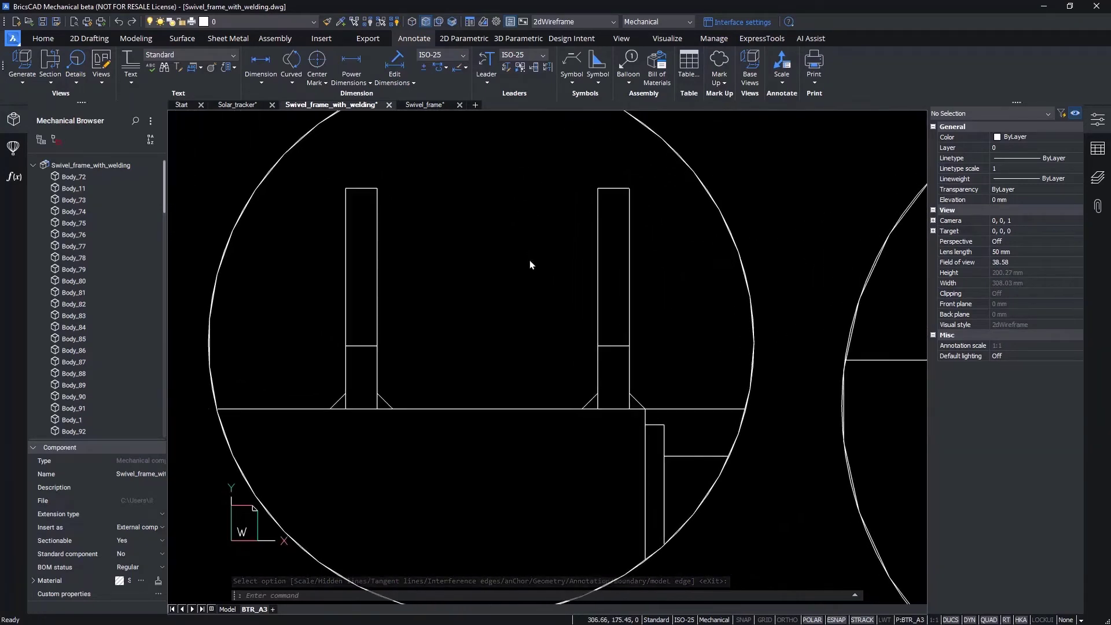
click(600, 82)
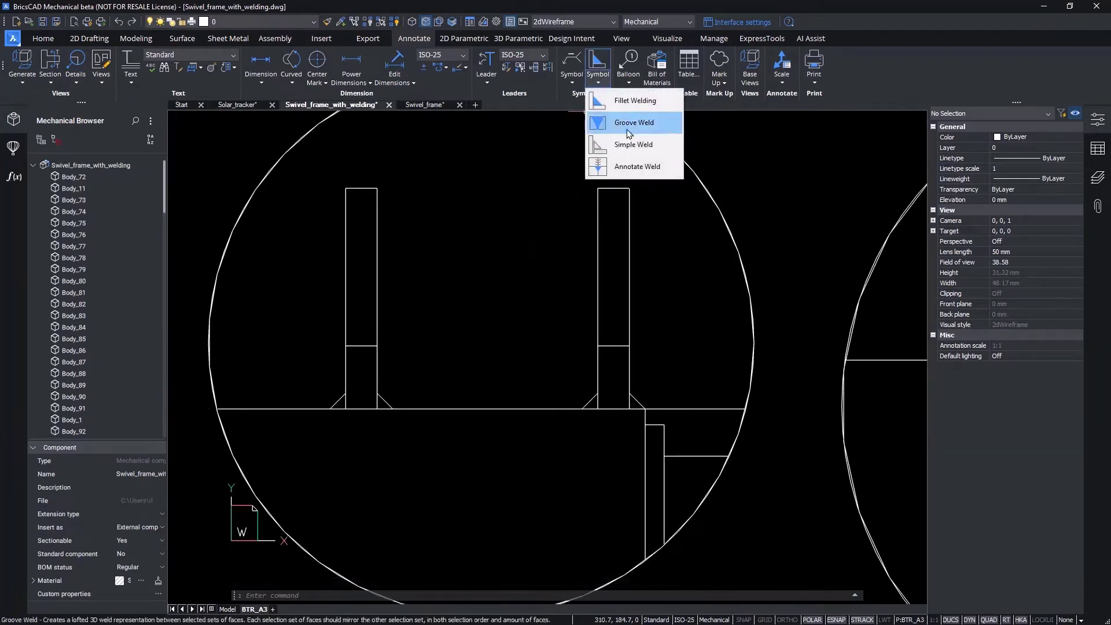
click(647, 173)
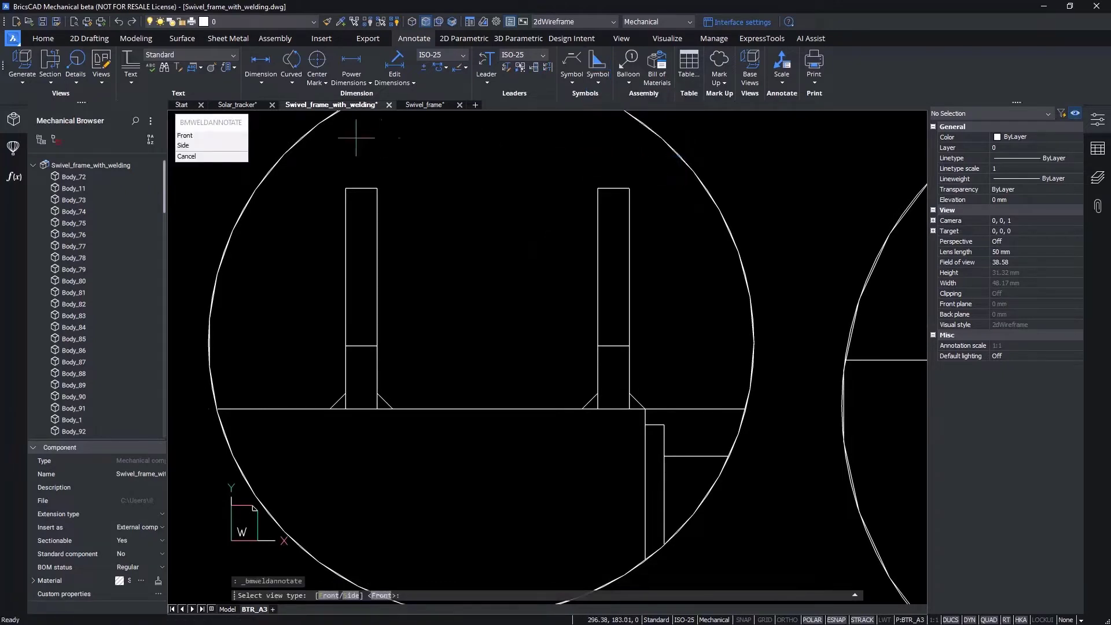
click(232, 146)
scroll(346, 373, up, 5)
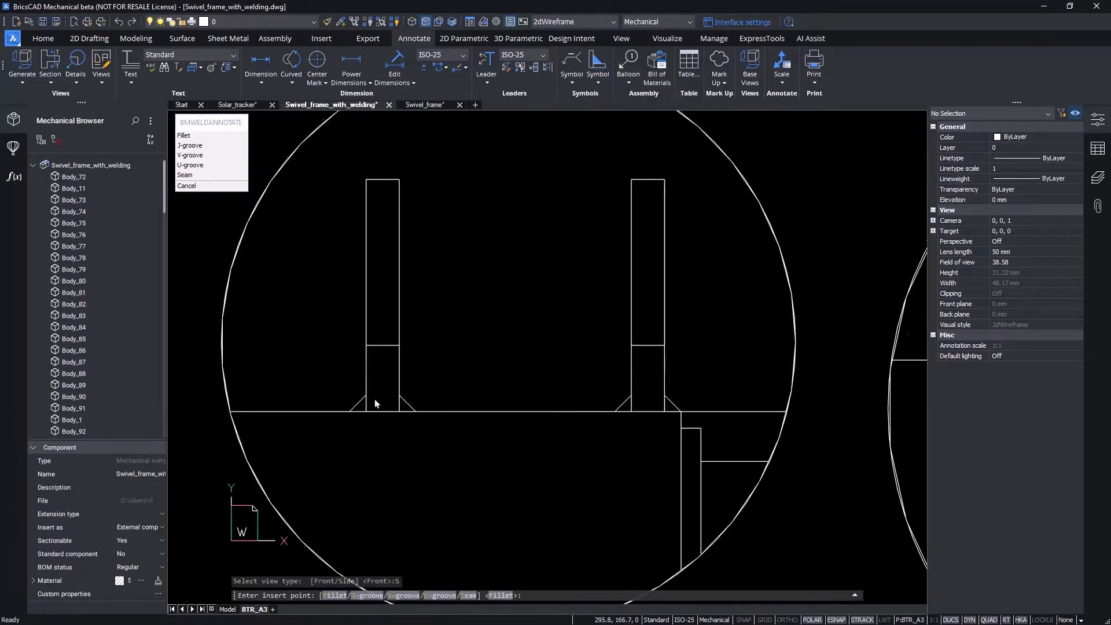
click(467, 415)
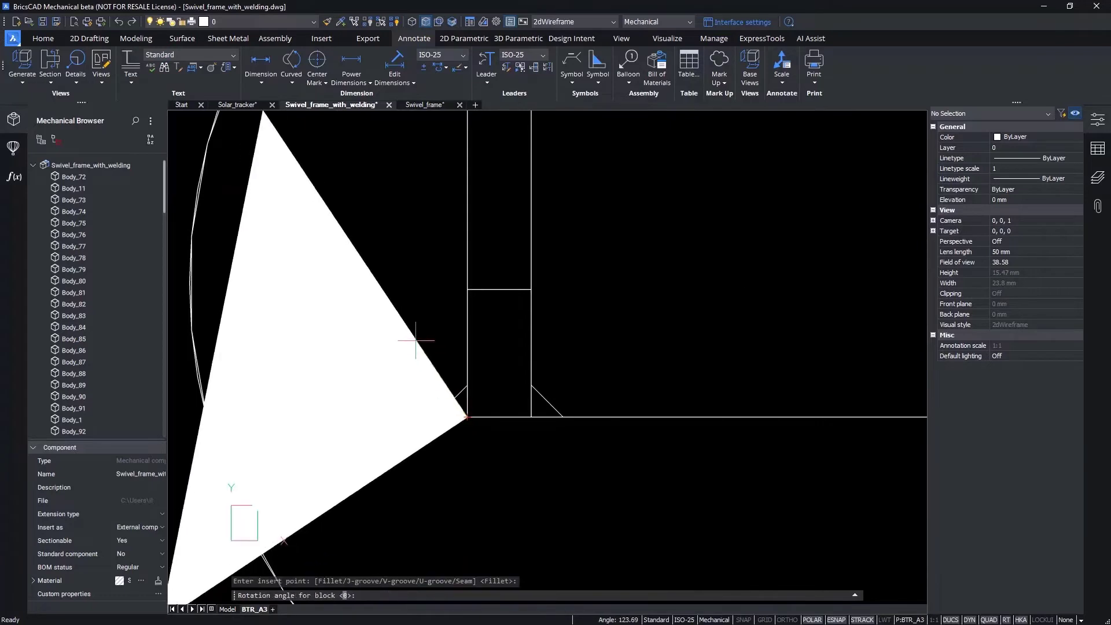
click(455, 241)
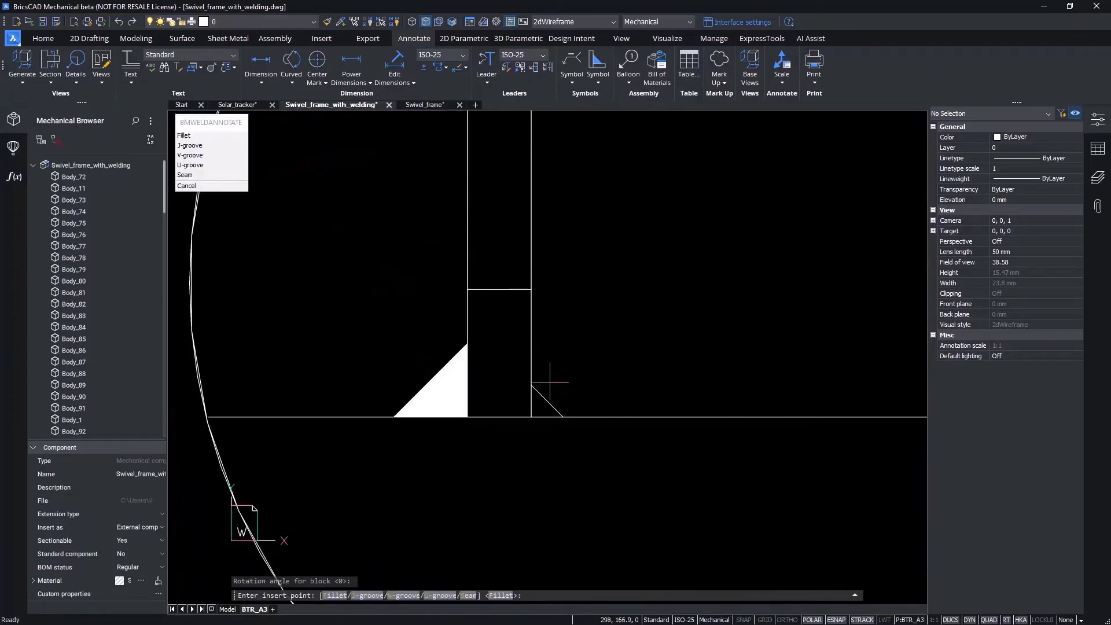
Step: Place side-type fillet weld symbols at the left lug's right base corner and both base corners of the right lug in detail B
click(532, 417)
click(680, 417)
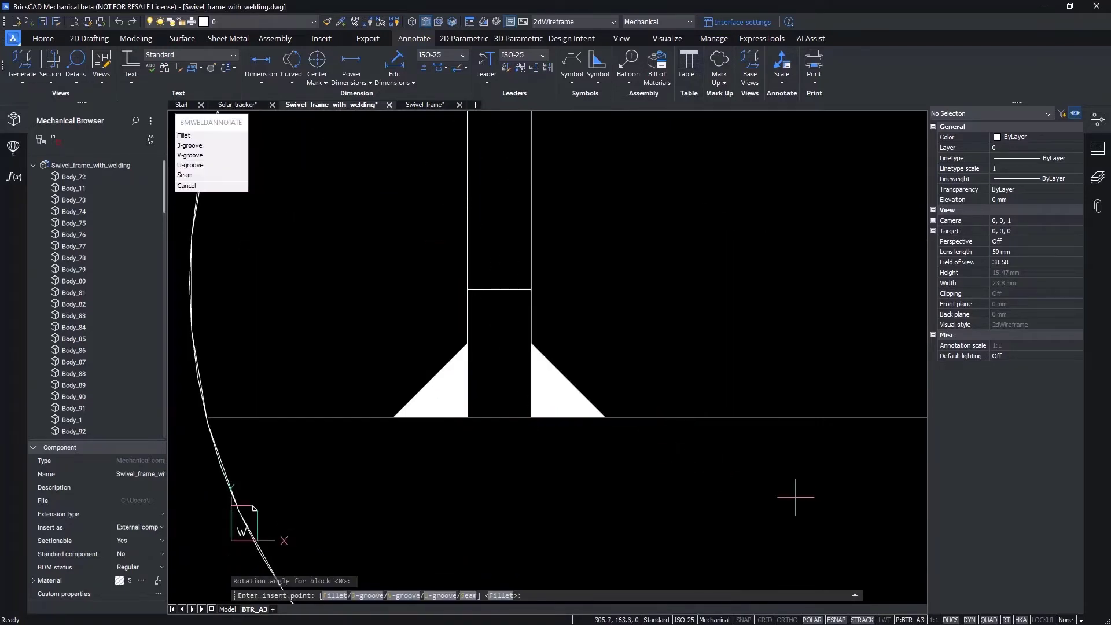
middle_drag(631, 452, 304, 430)
click(649, 396)
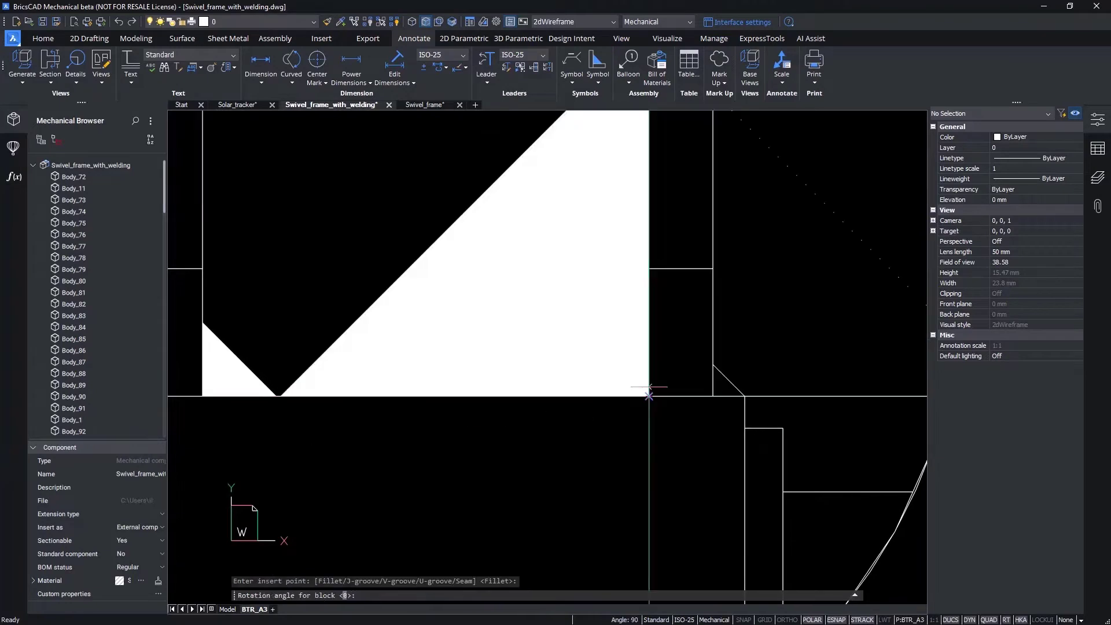
click(642, 307)
click(712, 397)
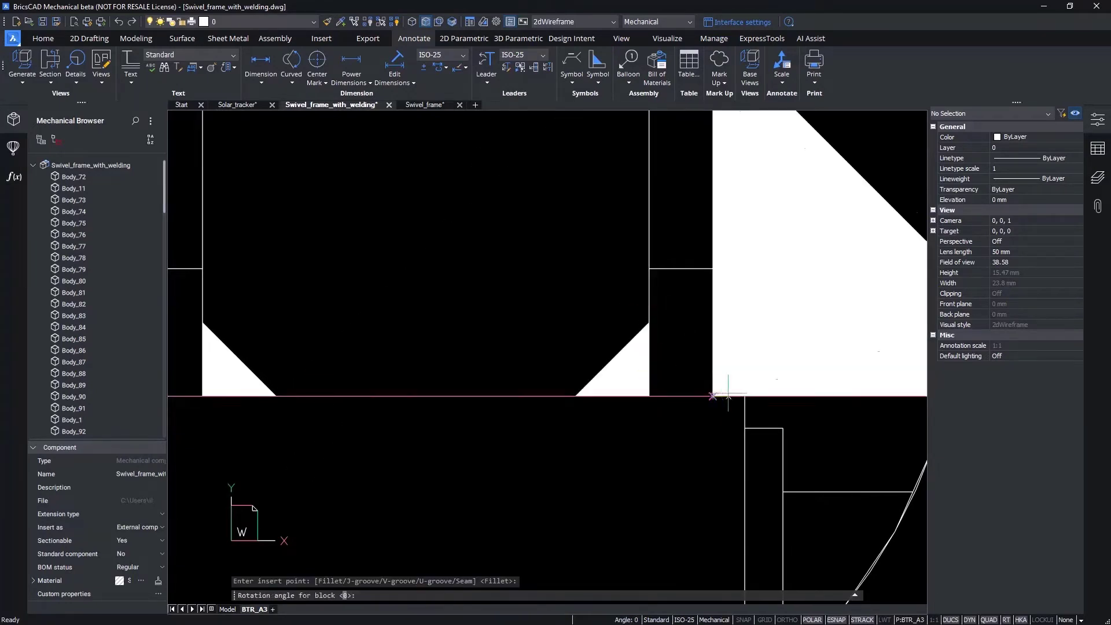
click(781, 381)
key(Escape)
Step: Set parameter a of all four fillet weld symbols in detail B to 5 mm
scroll(654, 440, down, 3)
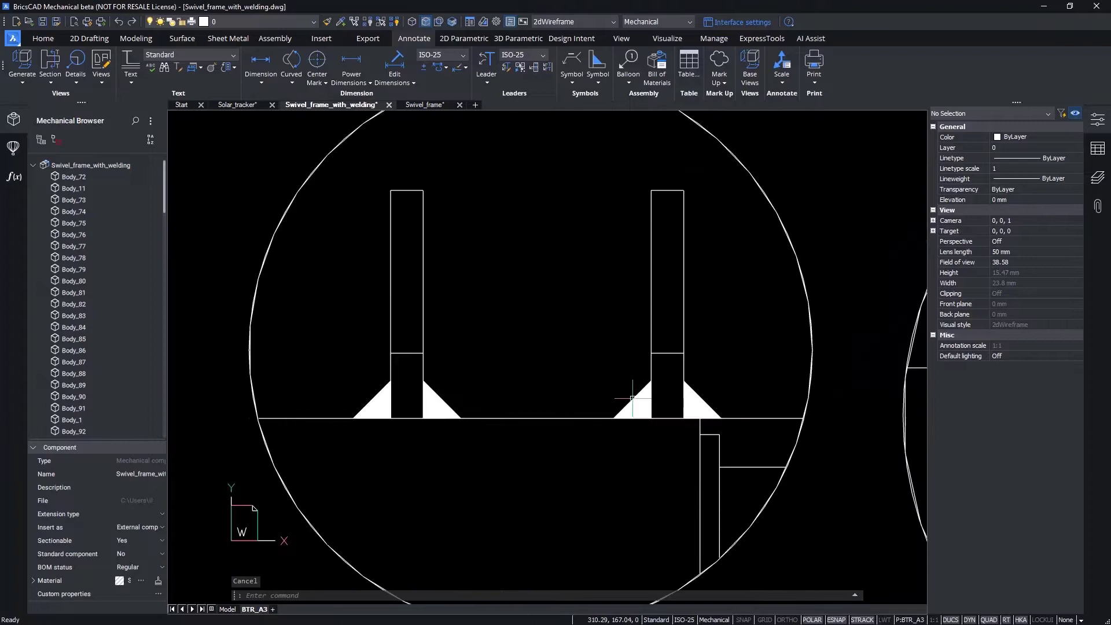
click(308, 341)
click(781, 475)
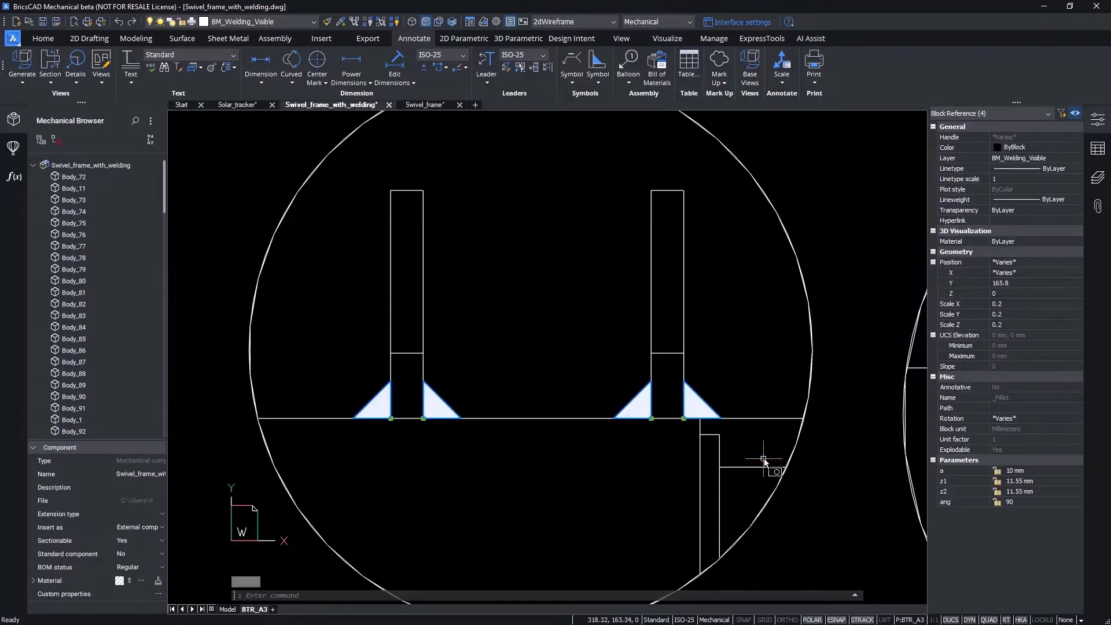
click(1014, 471)
key(Return)
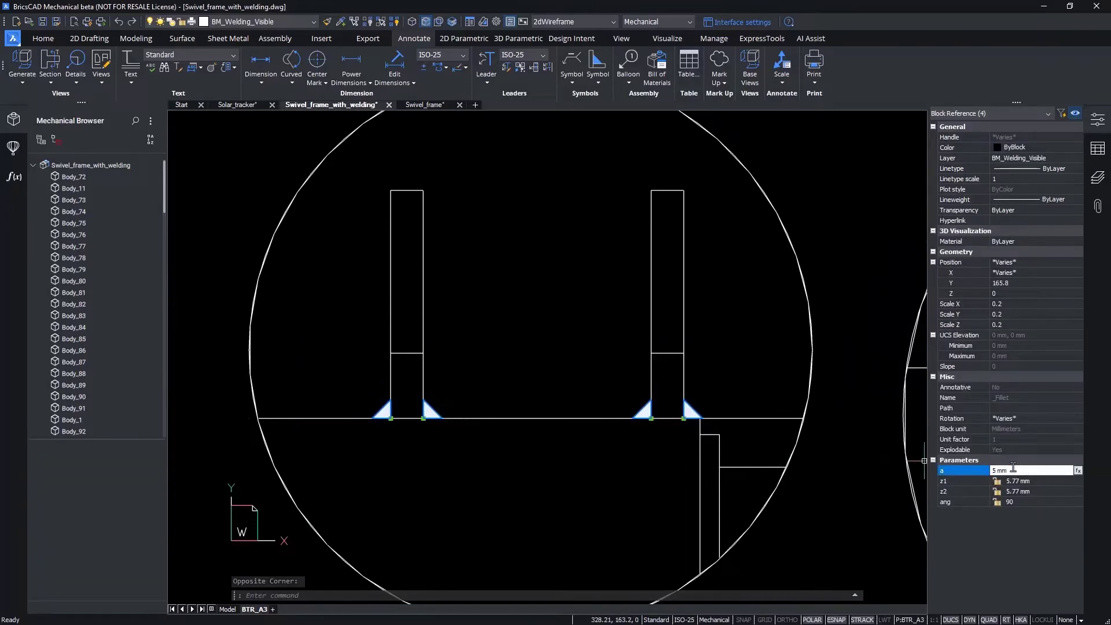
key(Escape)
Step: Annotate detail C with side-type fillet weld symbols at the outer top corners of the two hatched lugs beneath the square tube
scroll(805, 472, down, 2)
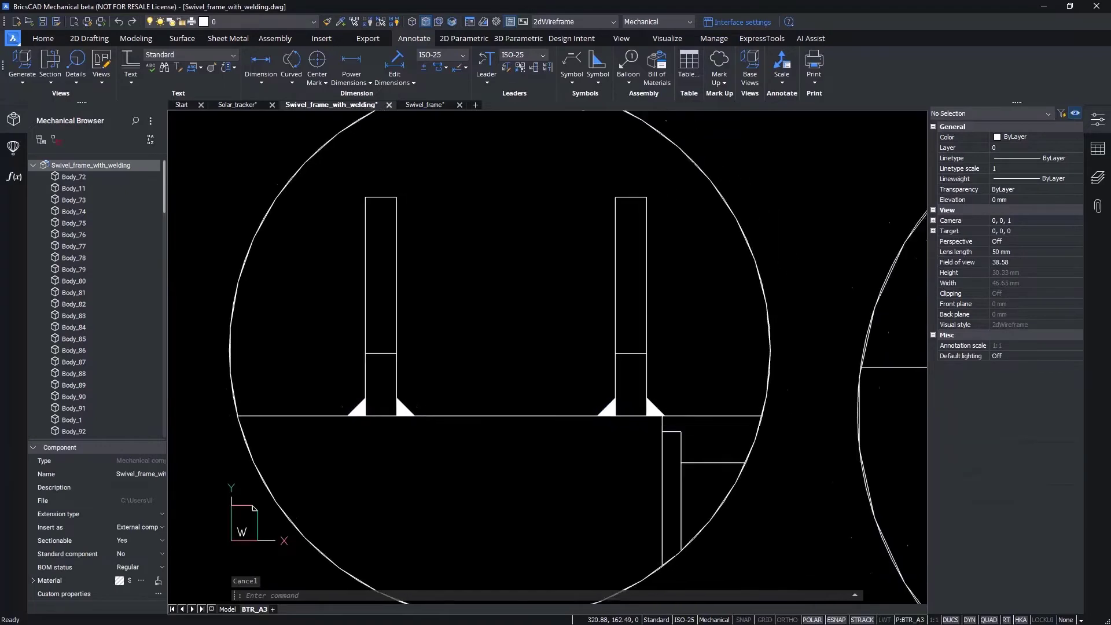
scroll(803, 469, up, 2)
scroll(803, 474, up, 2)
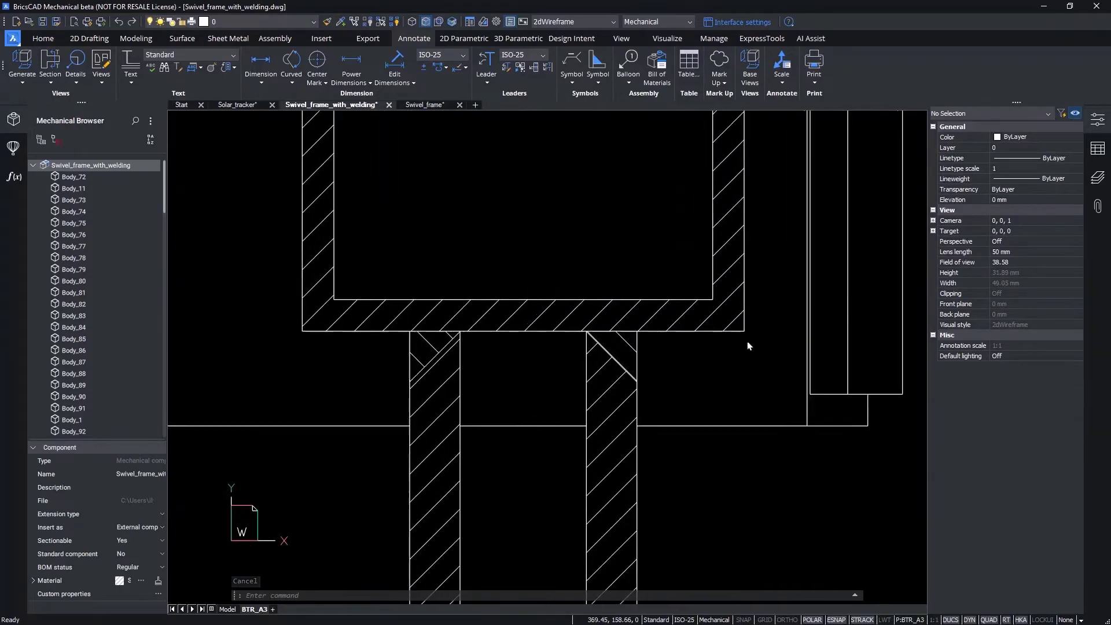
click(598, 81)
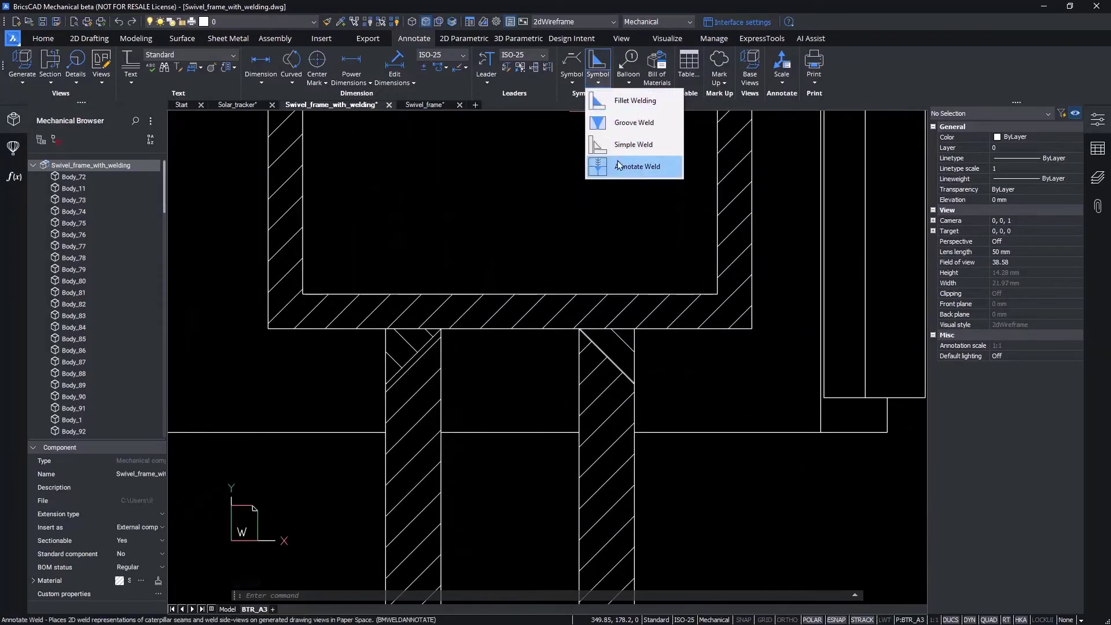
click(637, 166)
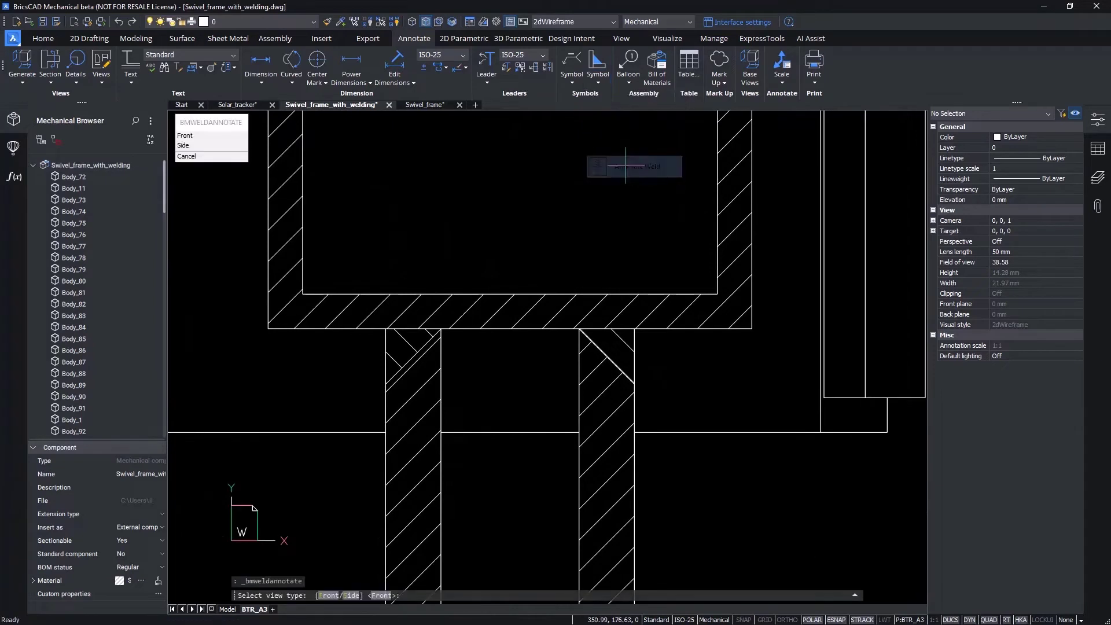
click(215, 147)
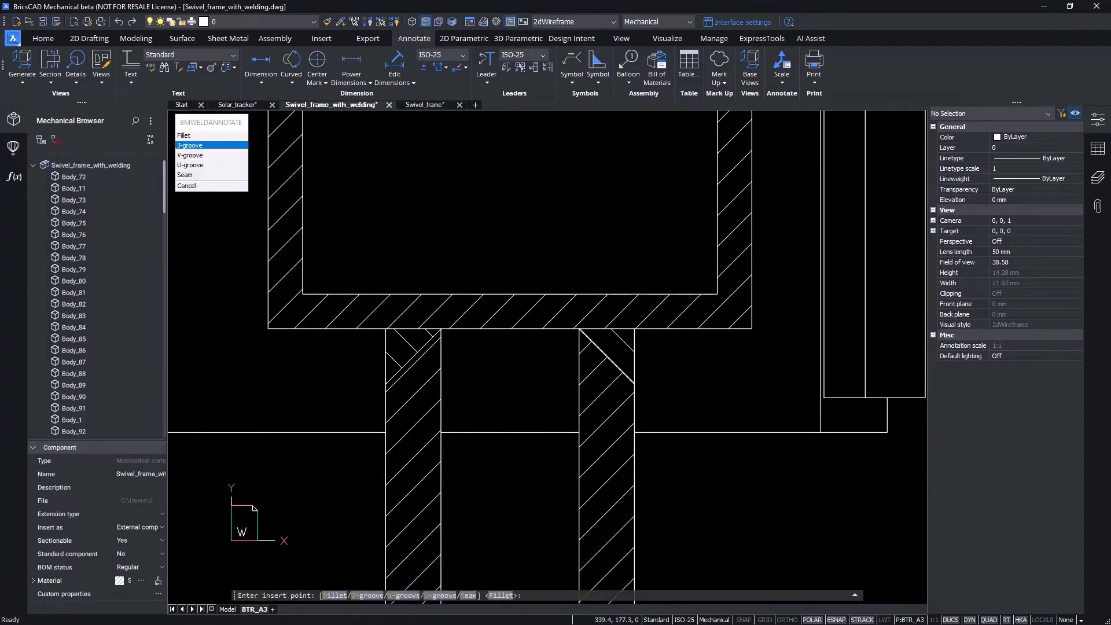
click(636, 331)
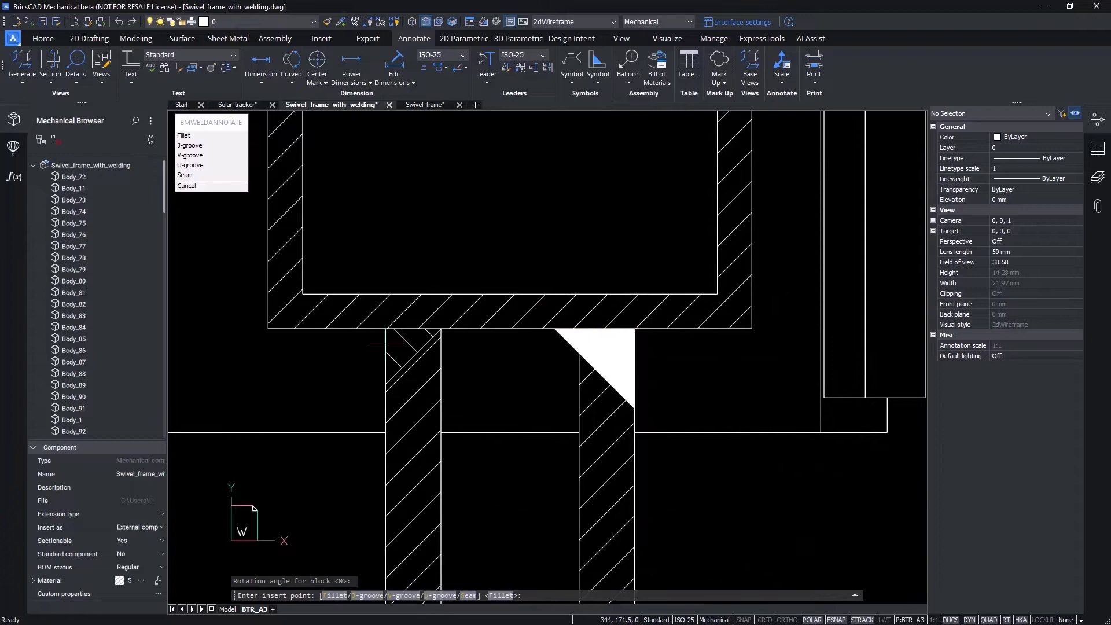
click(385, 329)
click(412, 441)
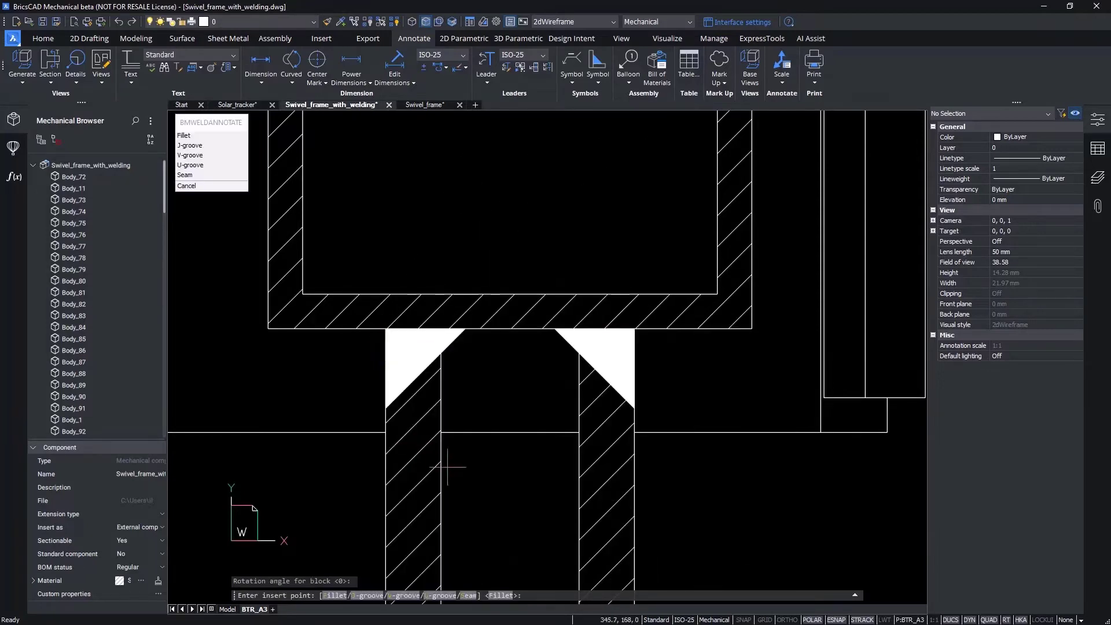
key(Escape)
Step: Set parameter a of both fillet weld symbols in detail C to 7 mm
click(234, 266)
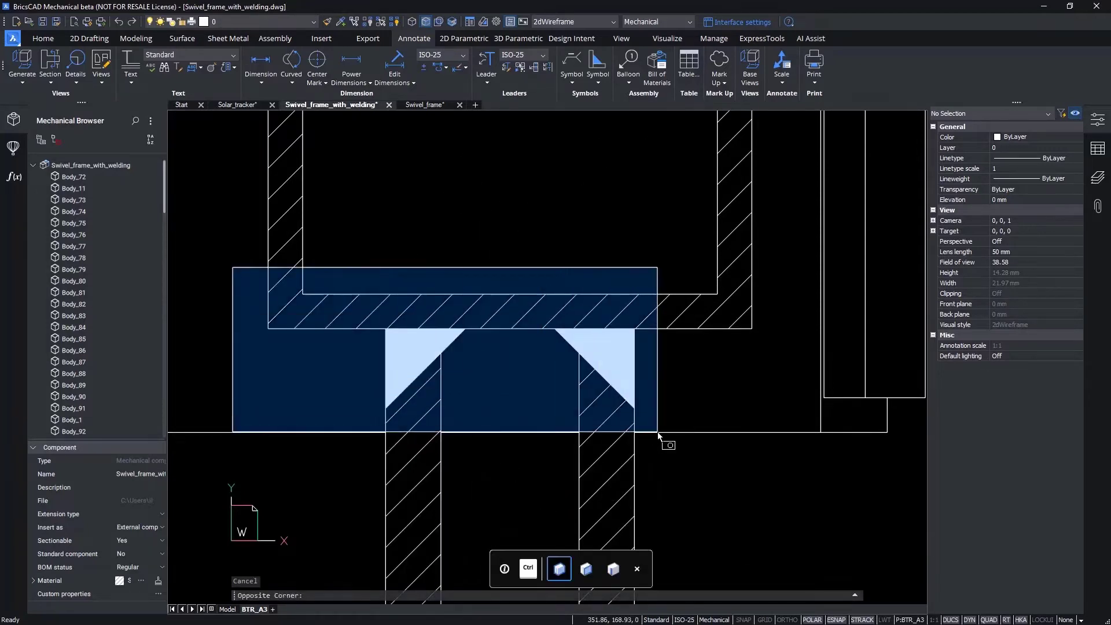
click(696, 449)
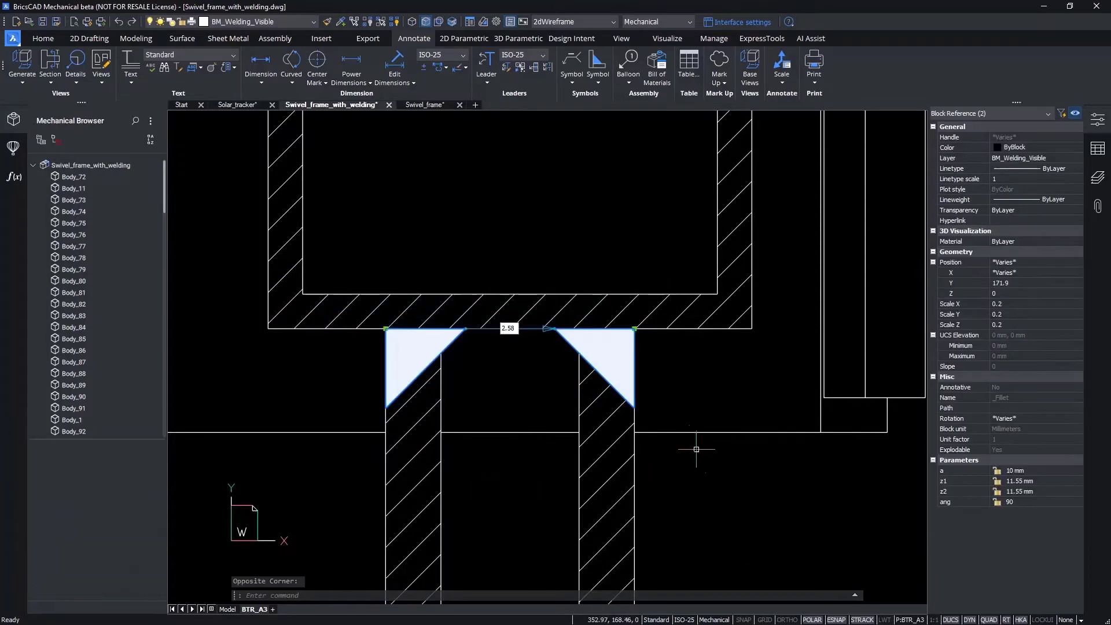
click(1017, 468)
text(7)
key(Return)
key(Escape)
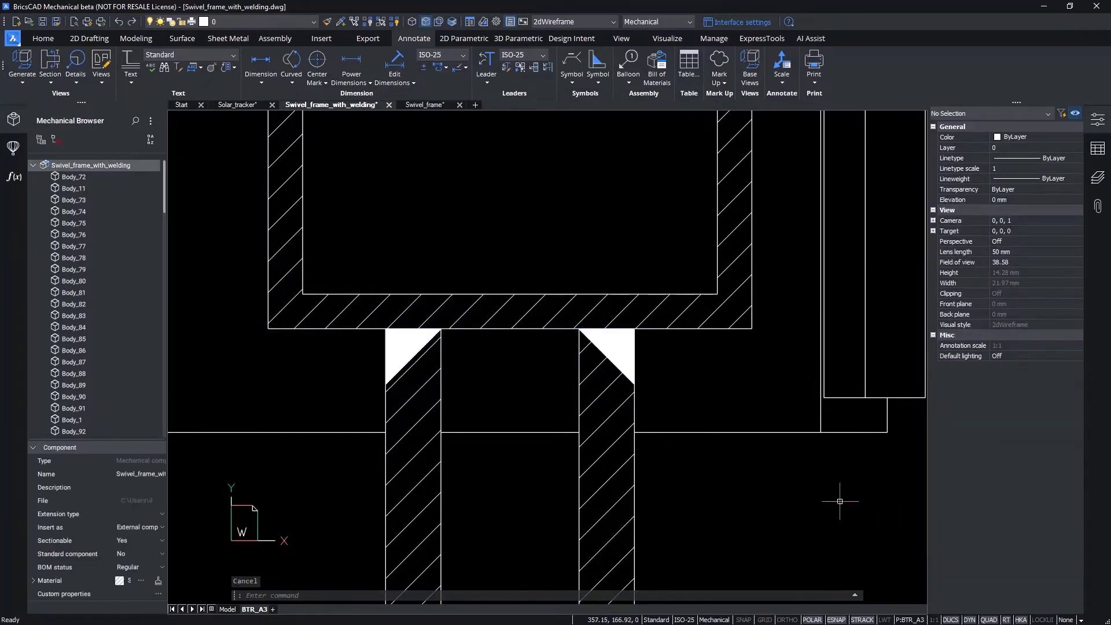
Step: Begin a front-type weld annotation for detail D and load the FL_WELD_WS_L fillet weld workshop left linetype
scroll(840, 501, down, 5)
scroll(848, 502, up, 3)
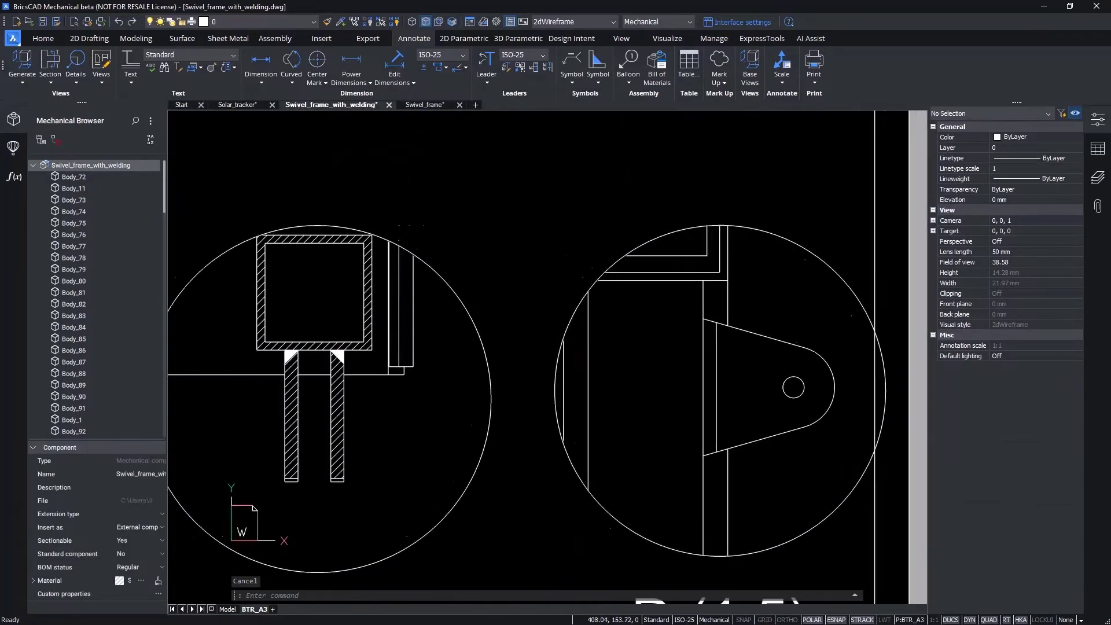
scroll(849, 506, up, 3)
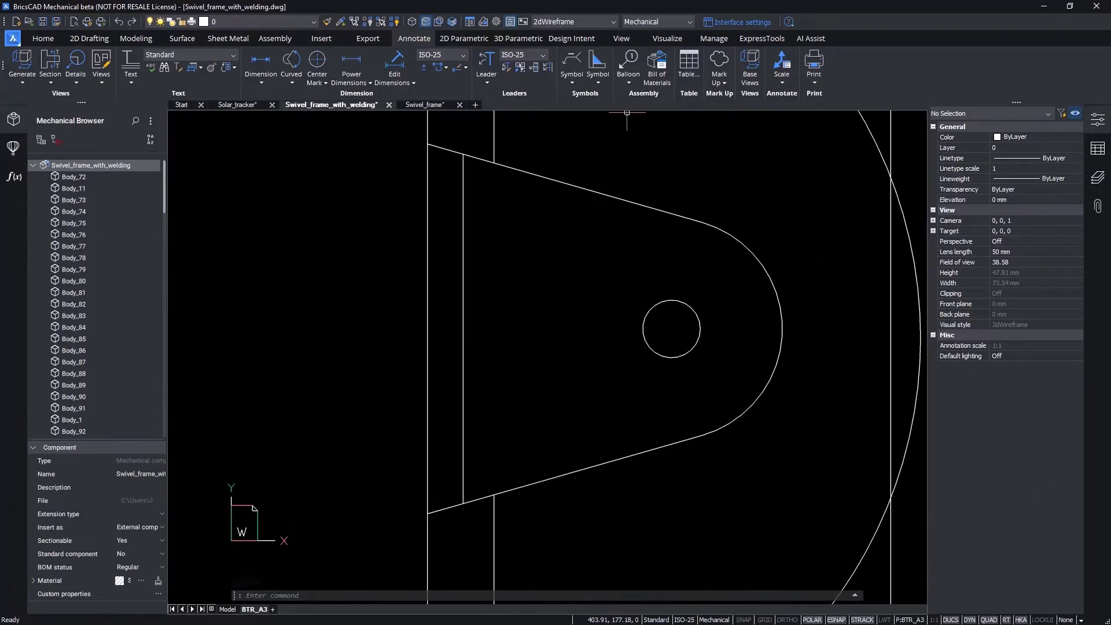
click(598, 82)
click(635, 166)
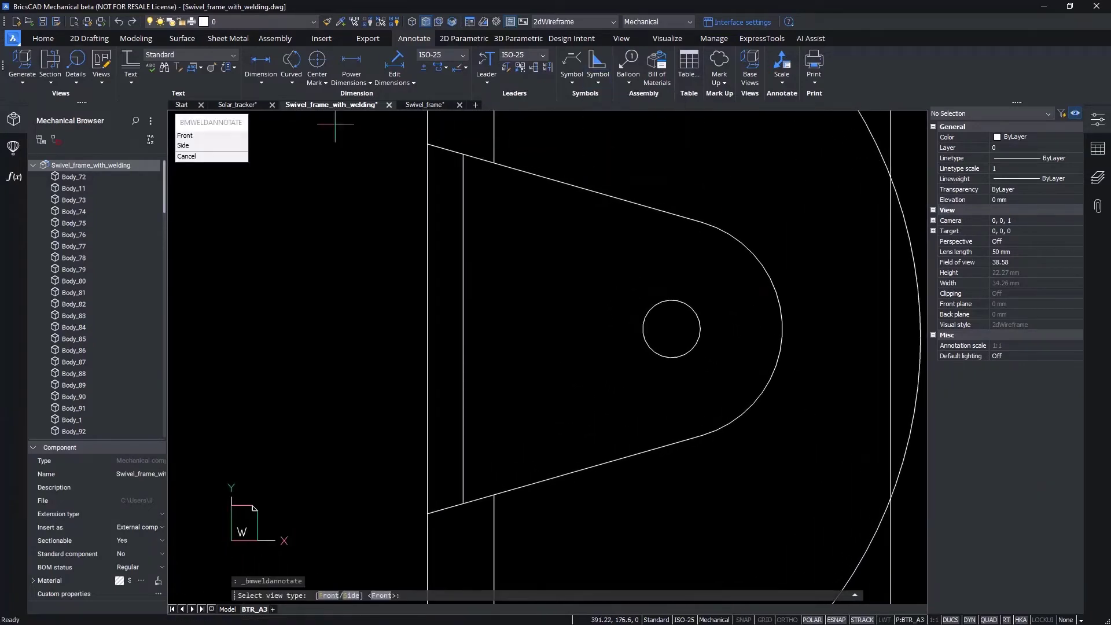
click(184, 136)
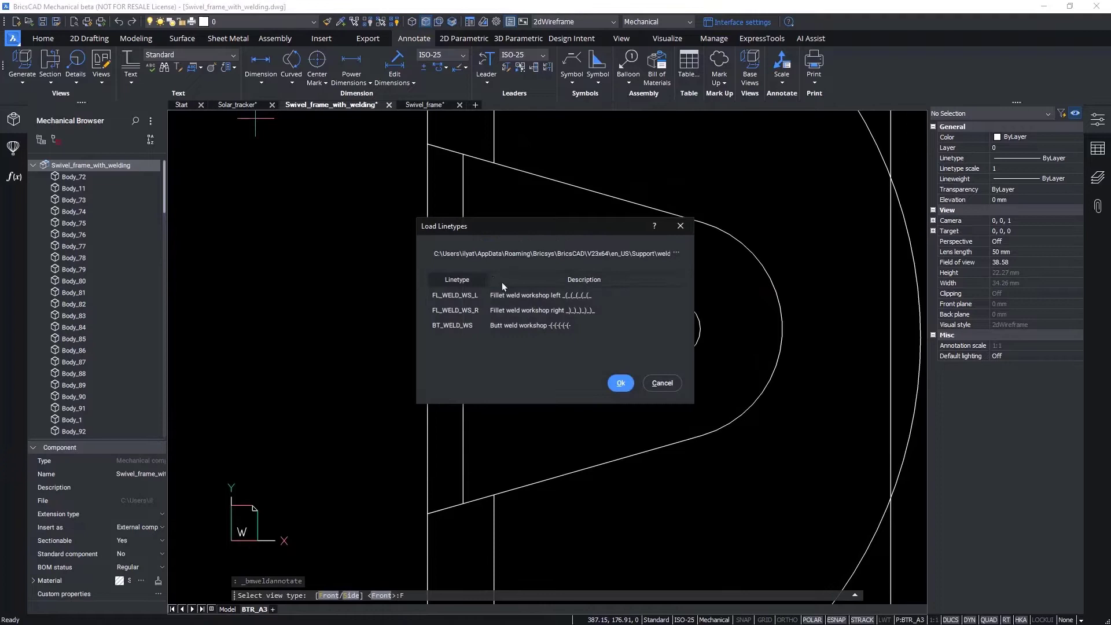
click(520, 297)
click(620, 383)
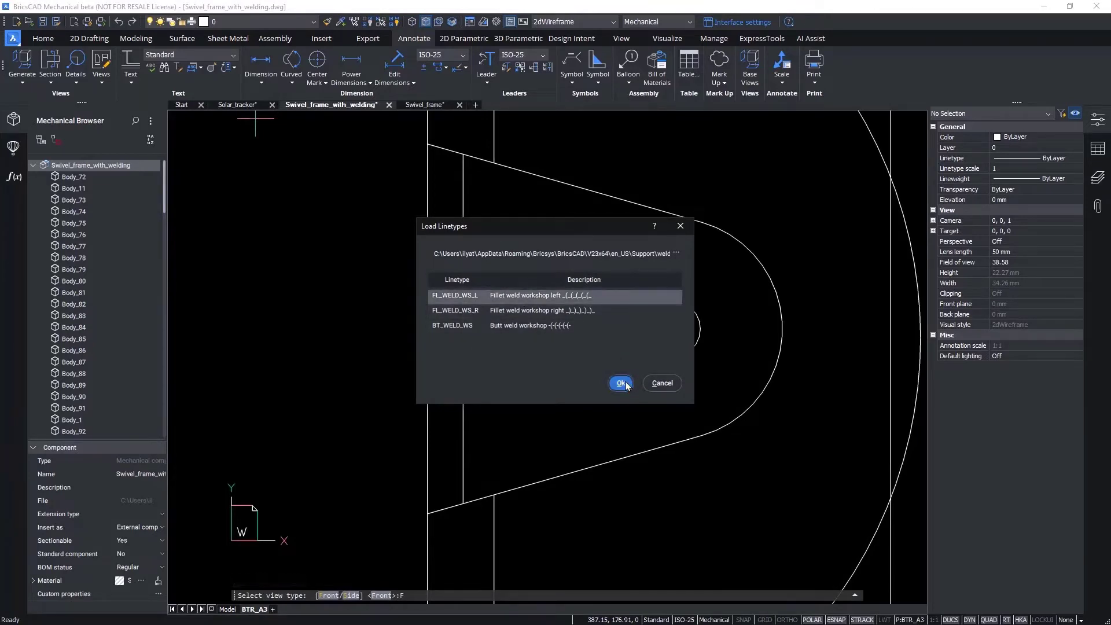
Step: Create a partial caterpillar annotation on detail D's vertical edge between the lug's upper and lower corners, flipped onto the lug side
scroll(532, 238, down, 3)
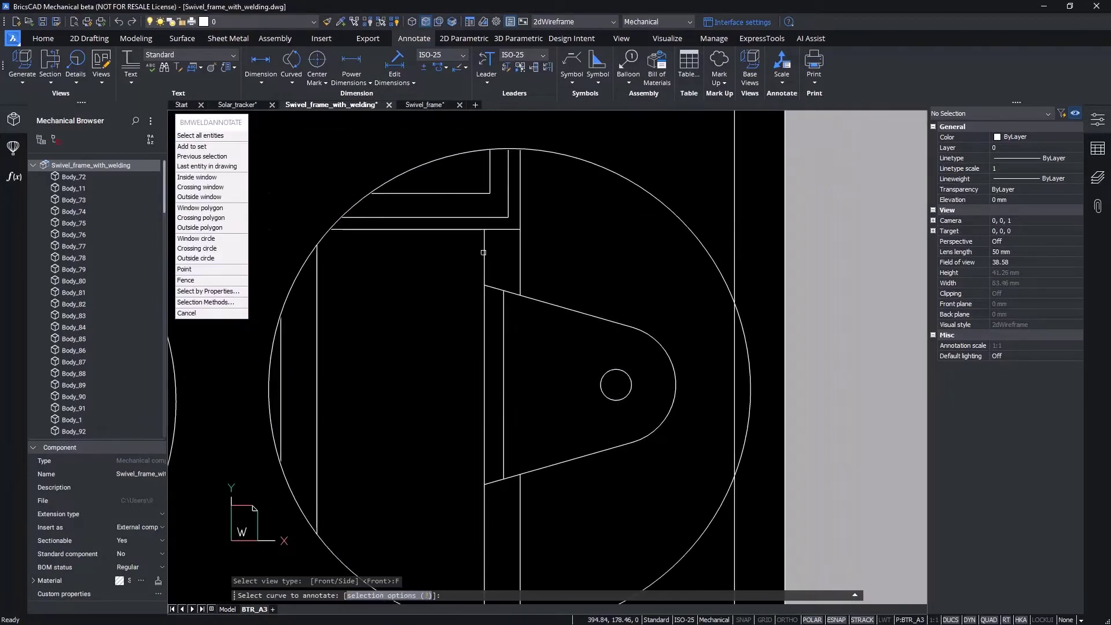
click(485, 264)
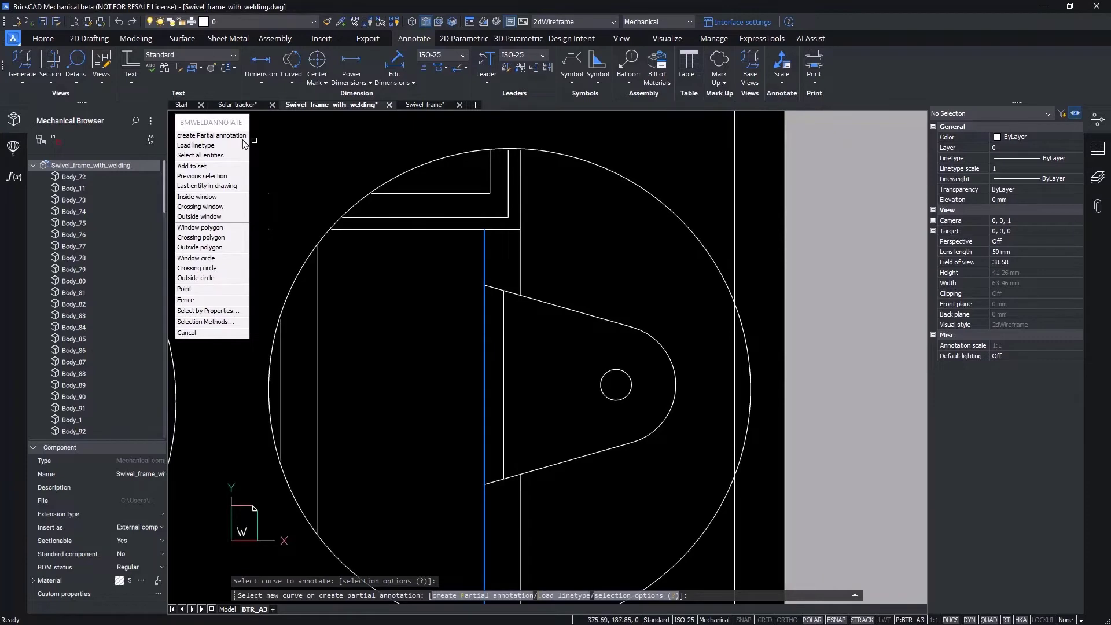
click(212, 135)
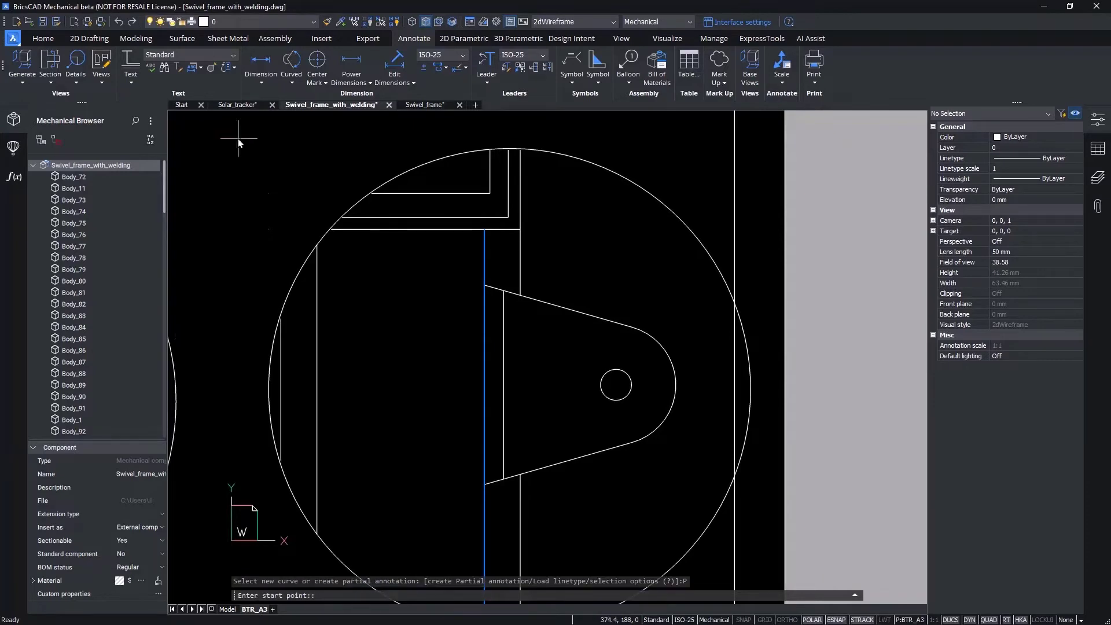
click(484, 284)
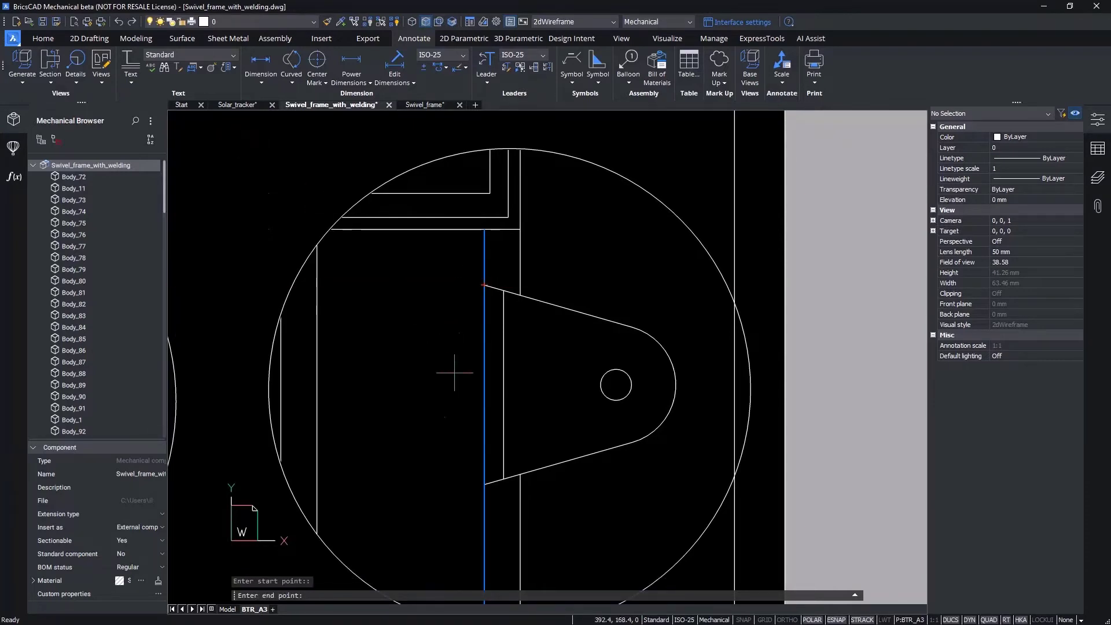
click(484, 483)
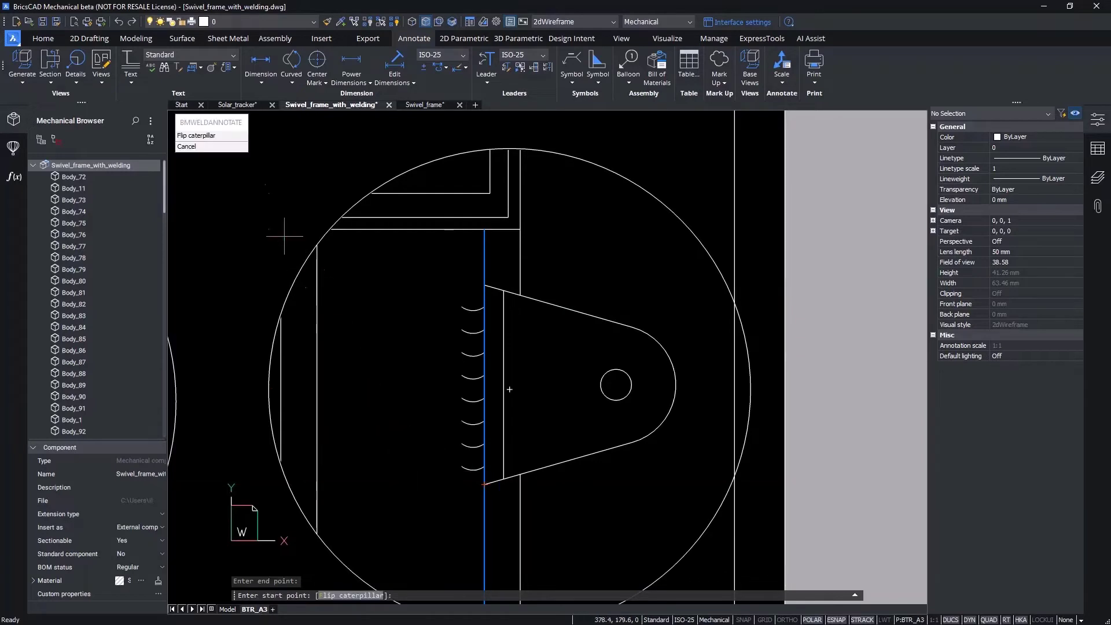
click(229, 137)
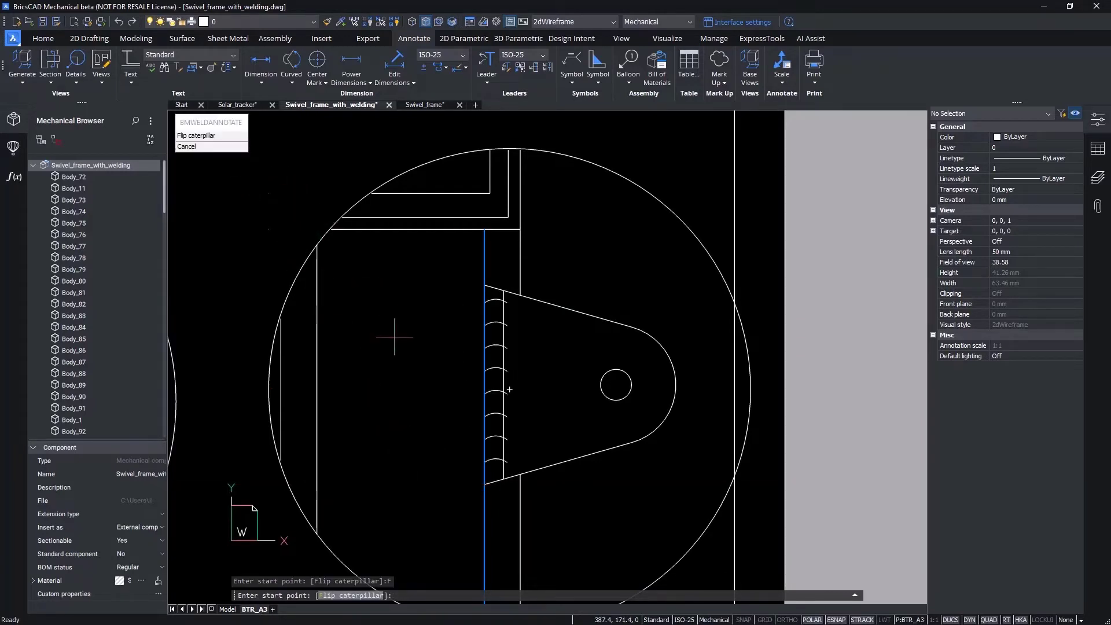
key(Return)
key(Escape)
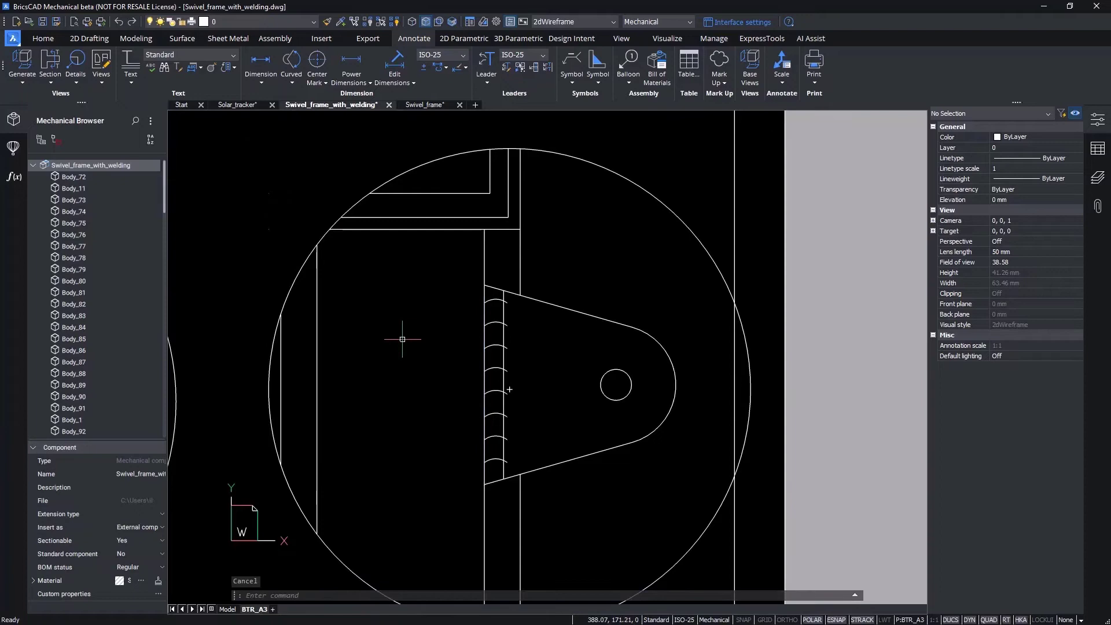
Step: Set up the drawing with the Mechanical2d-ISO template to apply the ISO drawing standard
scroll(402, 339, down, 3)
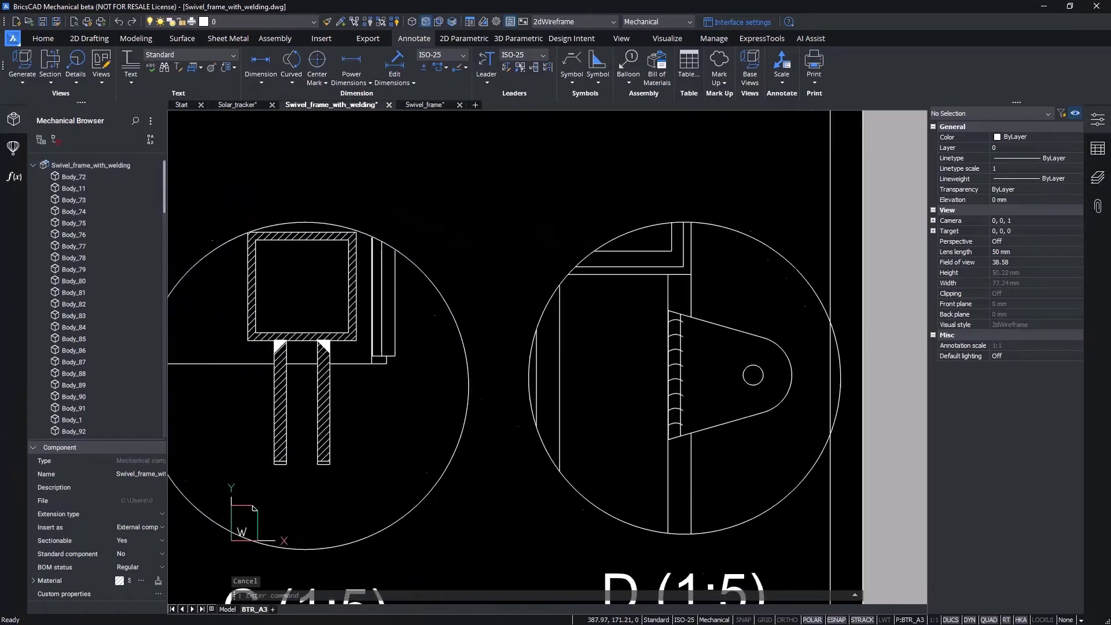
middle_drag(291, 393, 581, 496)
scroll(696, 557, up, 3)
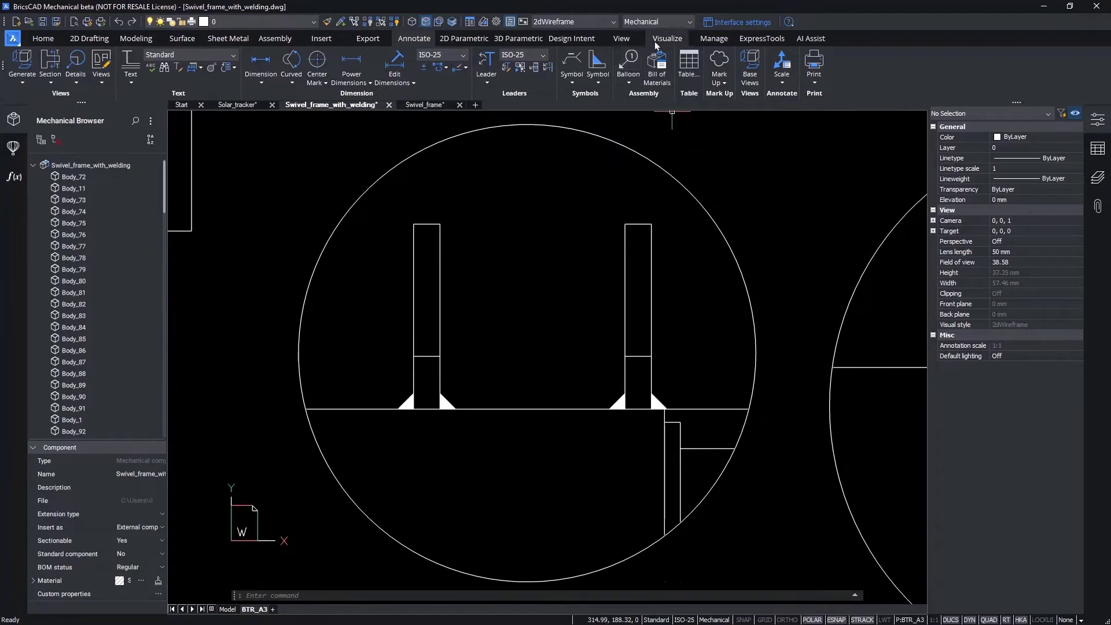
click(710, 41)
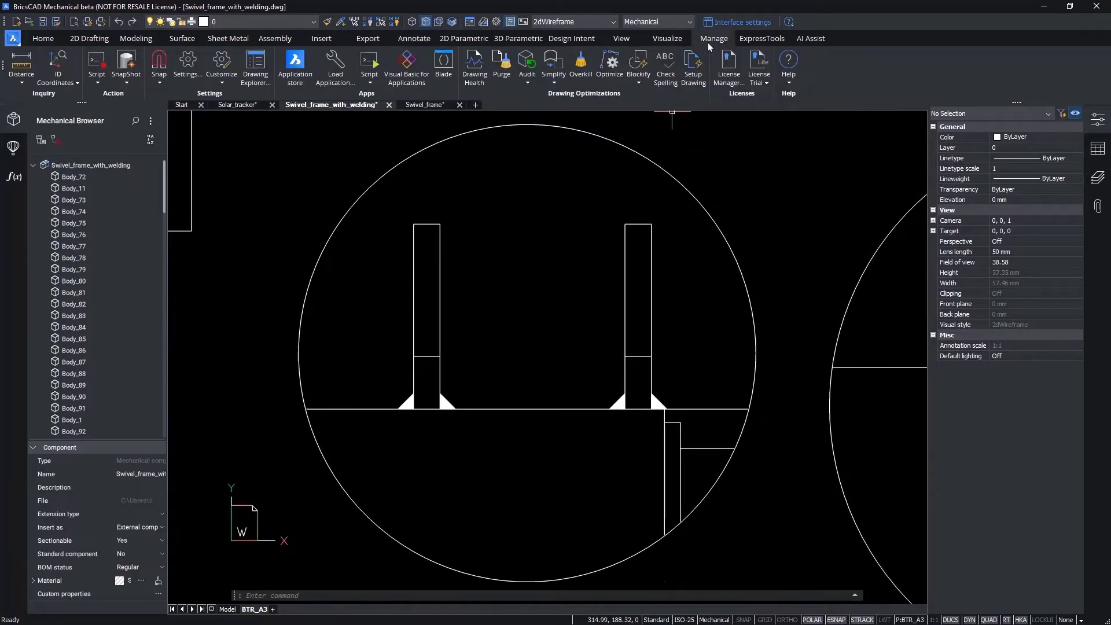
click(692, 82)
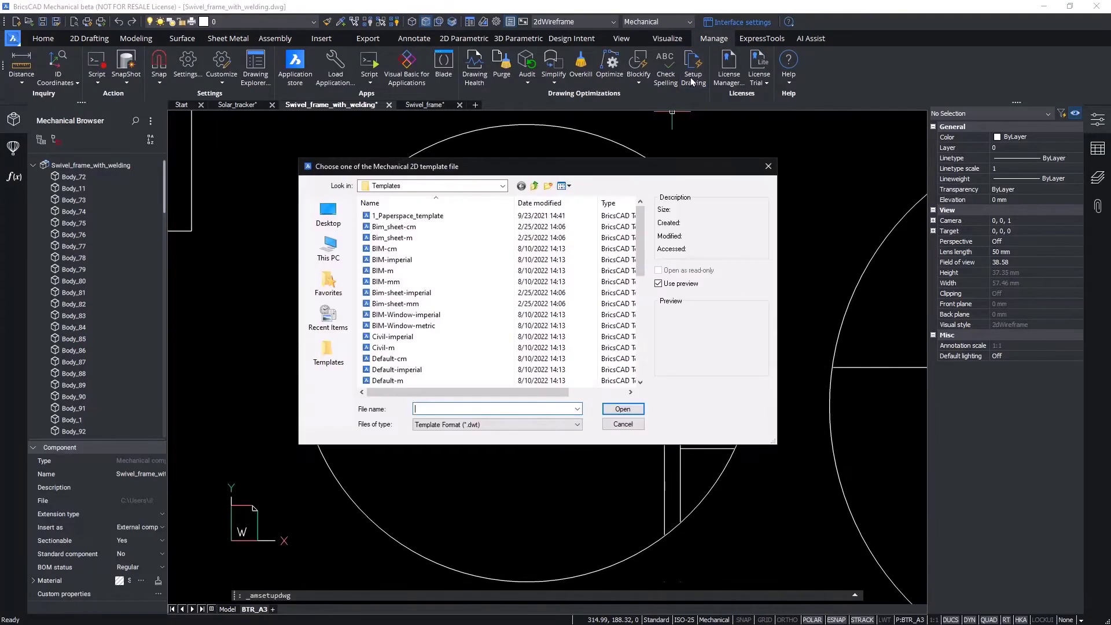
click(432, 293)
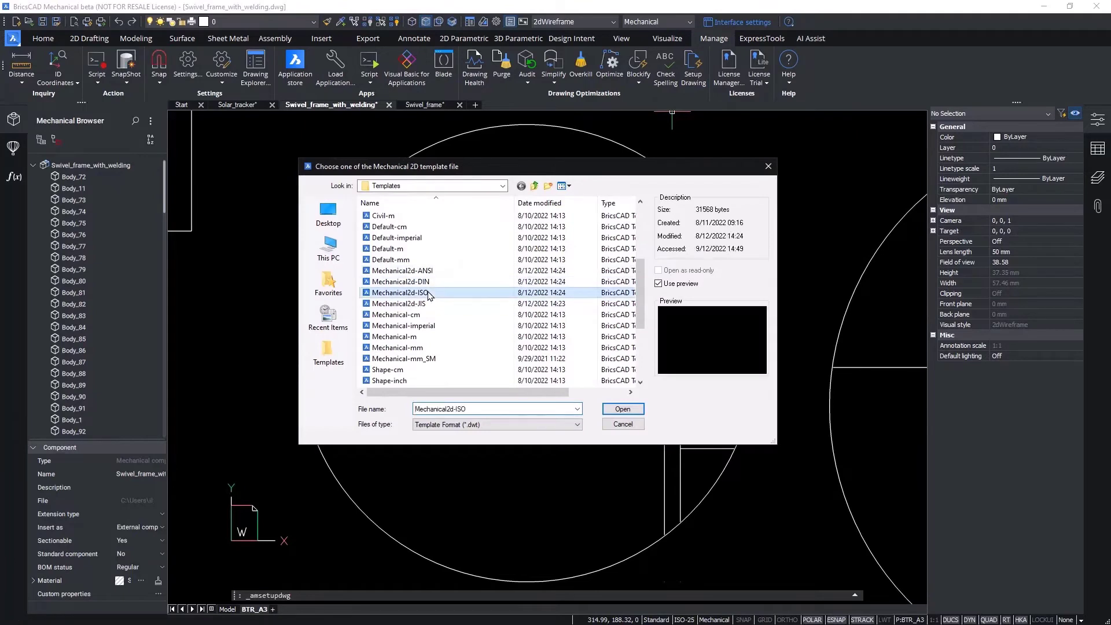
click(623, 409)
click(622, 408)
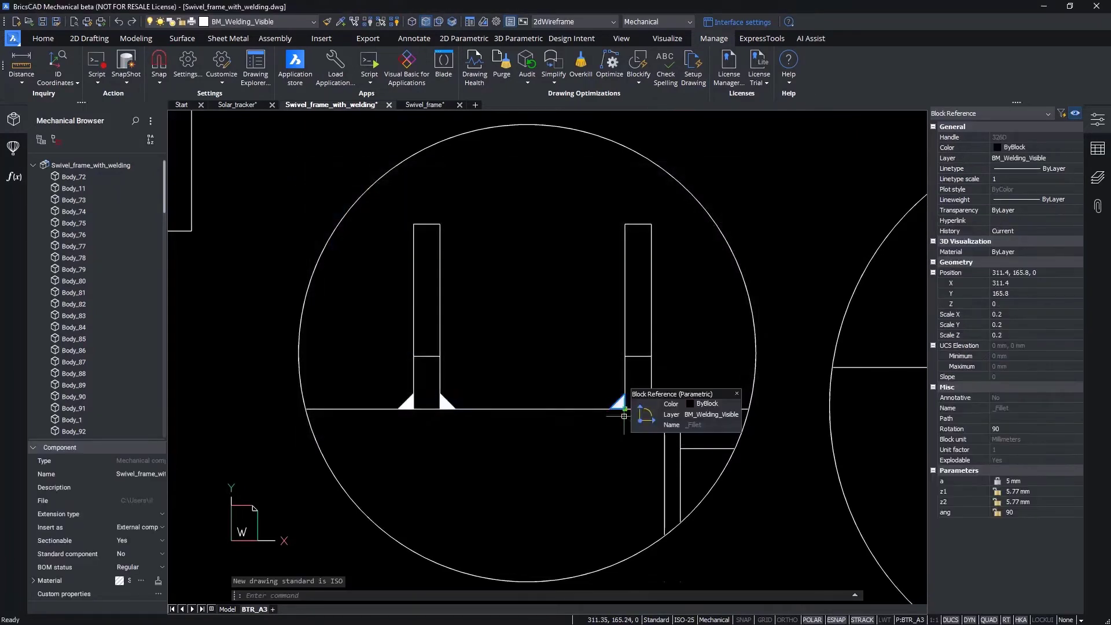
key(Escape)
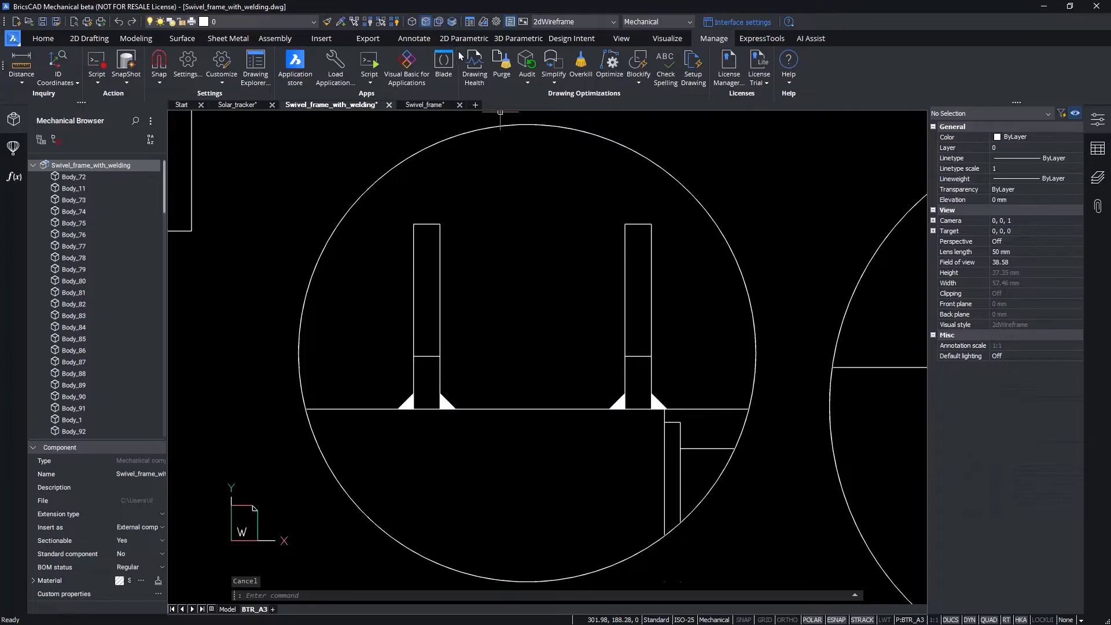
Step: Attach an ISO weld symbol to the fillet on the inner side of detail B's left plate, with its leader ending above the detail
click(407, 41)
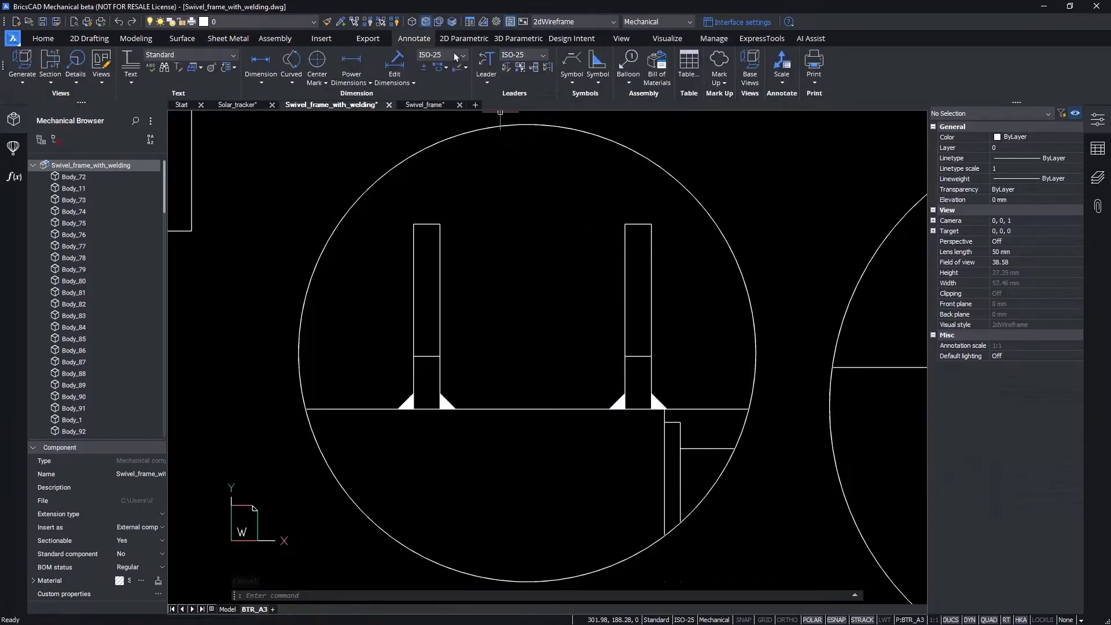
click(571, 64)
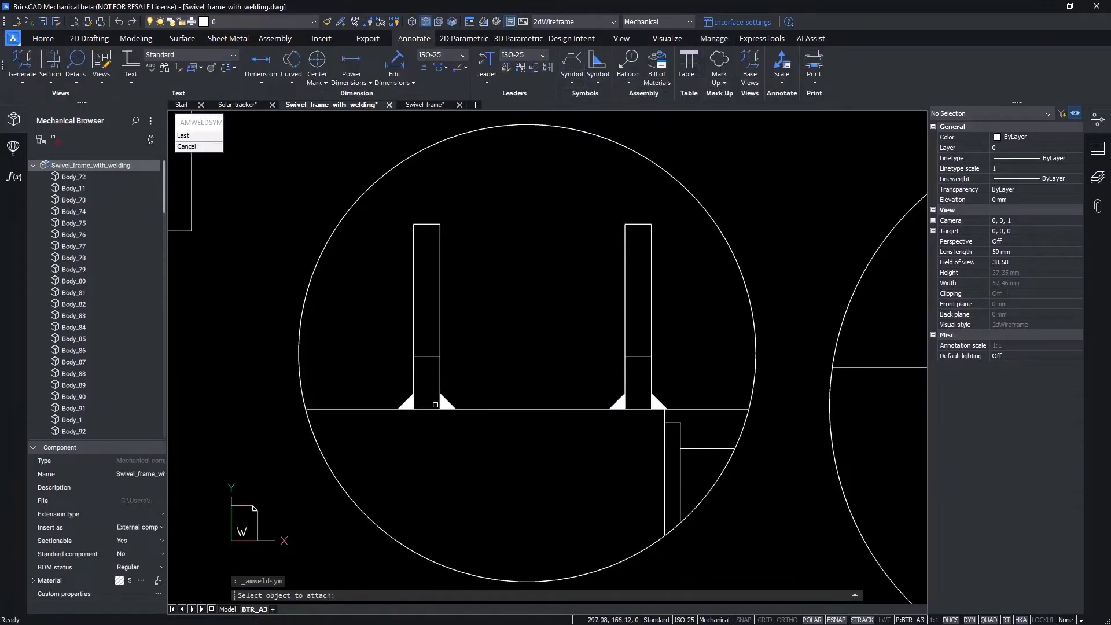
click(445, 407)
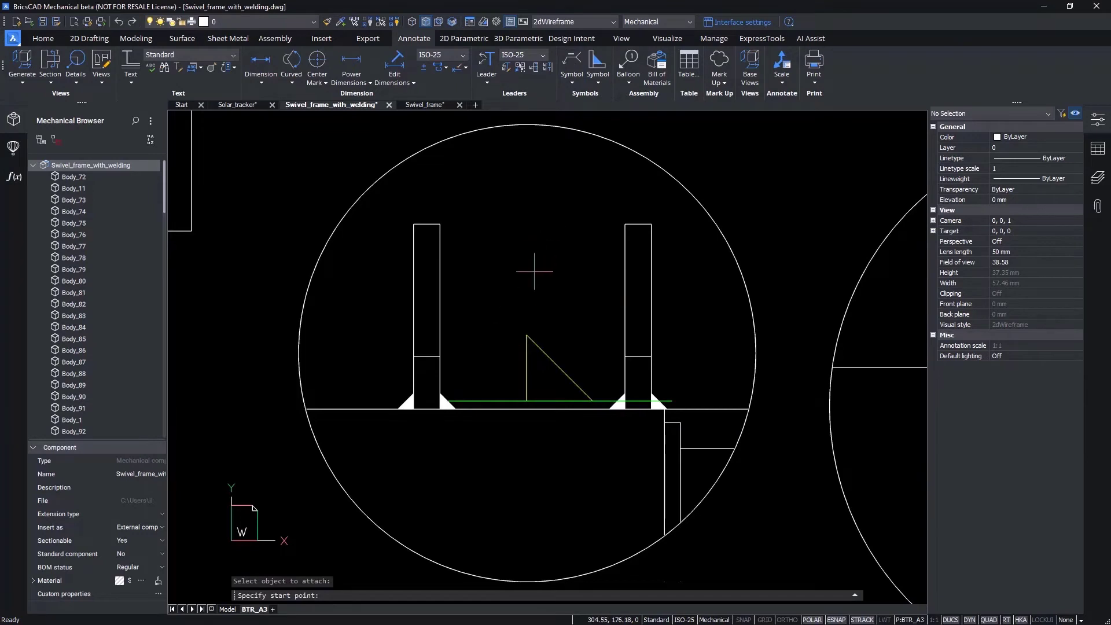
scroll(544, 307, down, 3)
click(495, 448)
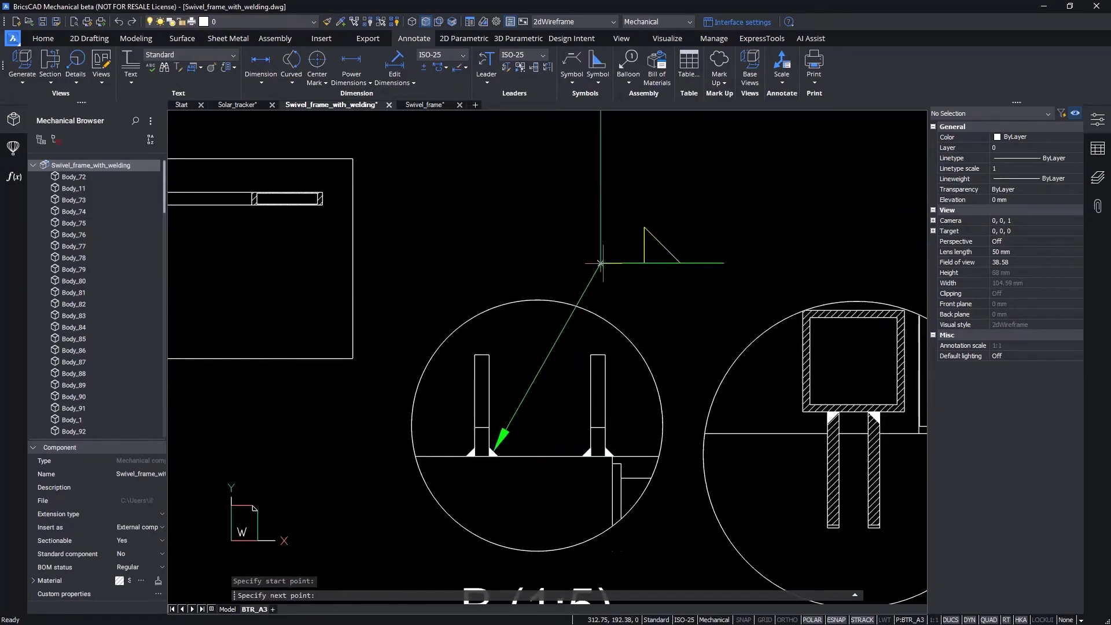
click(616, 272)
key(Return)
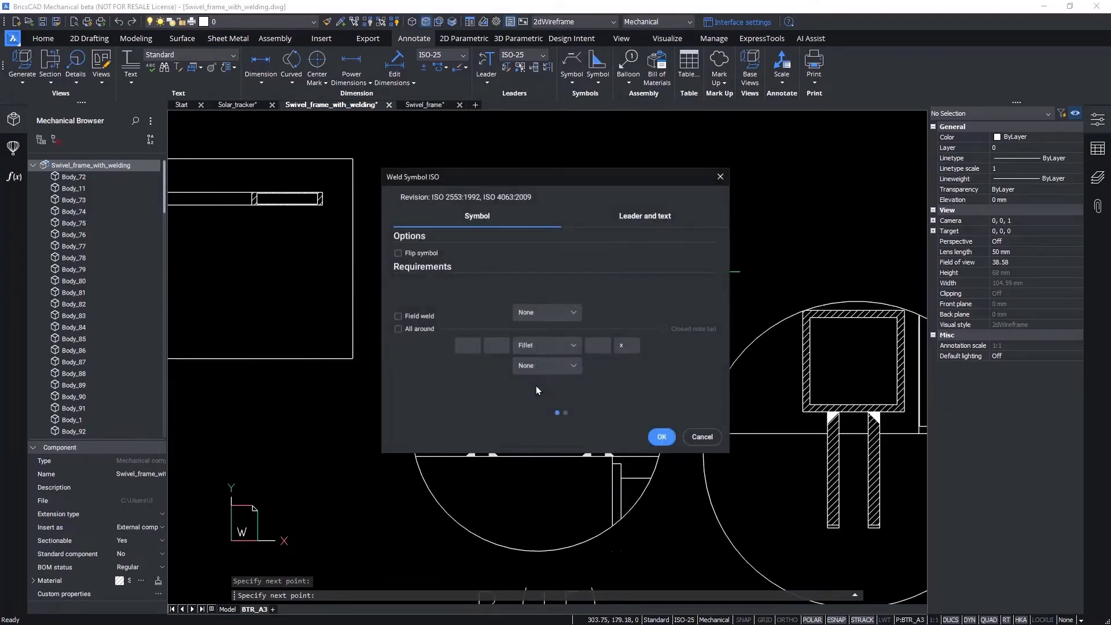
Step: Add a second fillet on the opposite side of detail B's weld symbol and set the size of both fillets to 5
drag(568, 189, 322, 183)
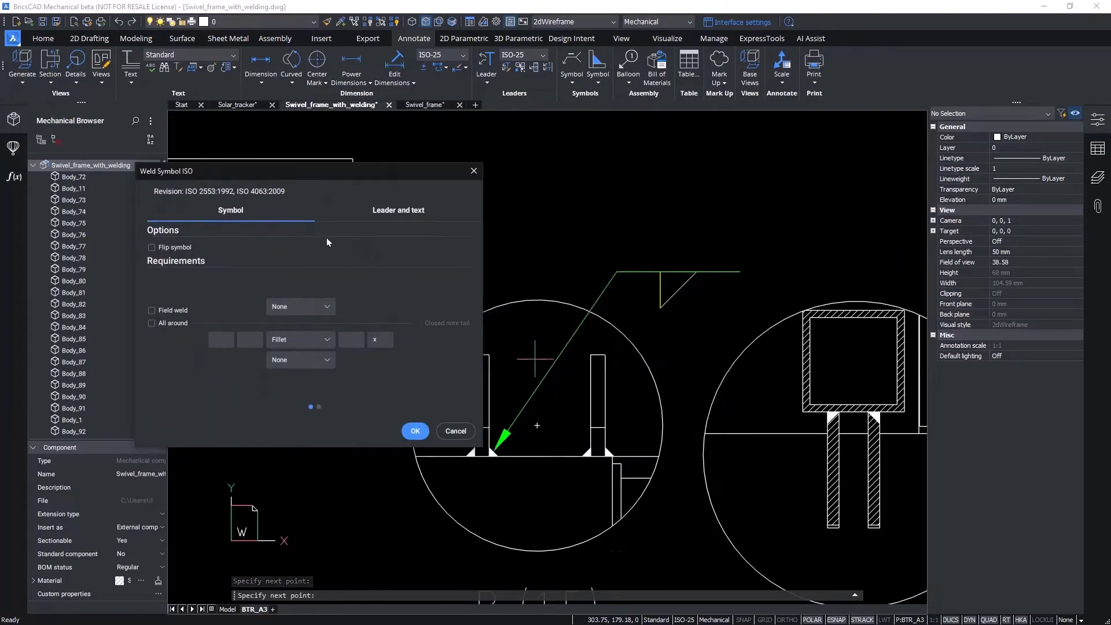
click(326, 310)
scroll(313, 333, up, 5)
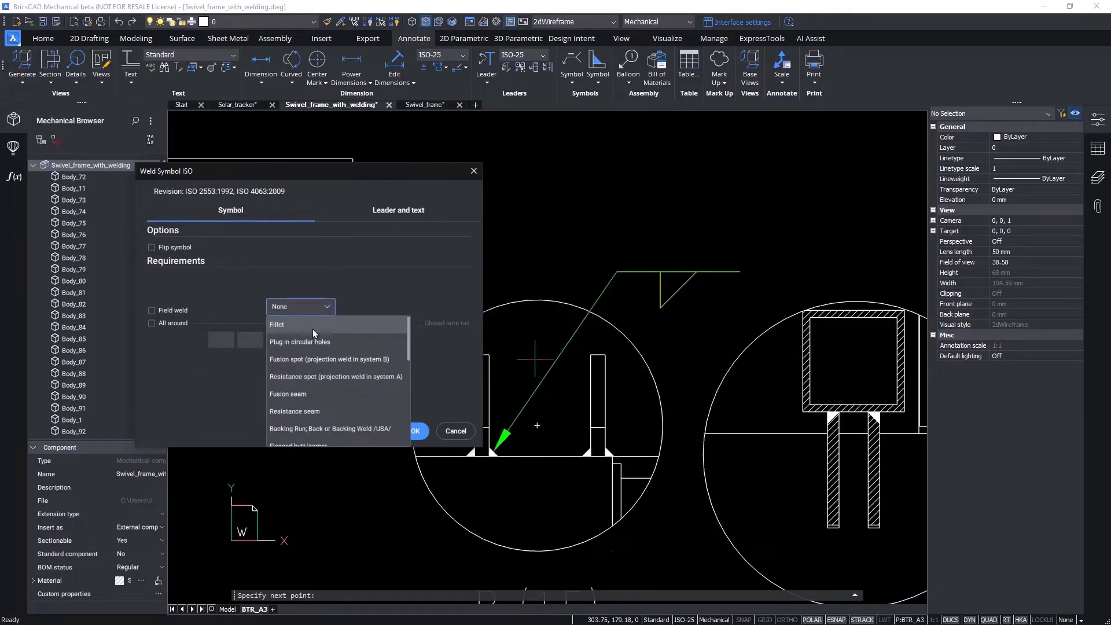
click(313, 325)
text(5)
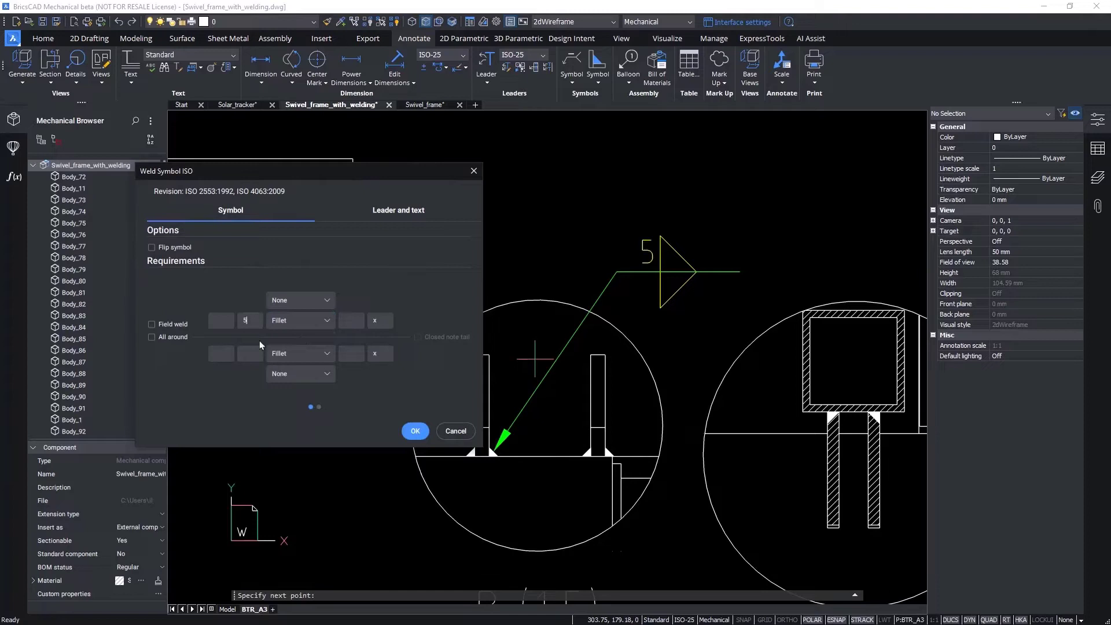
click(252, 353)
text(5)
click(414, 432)
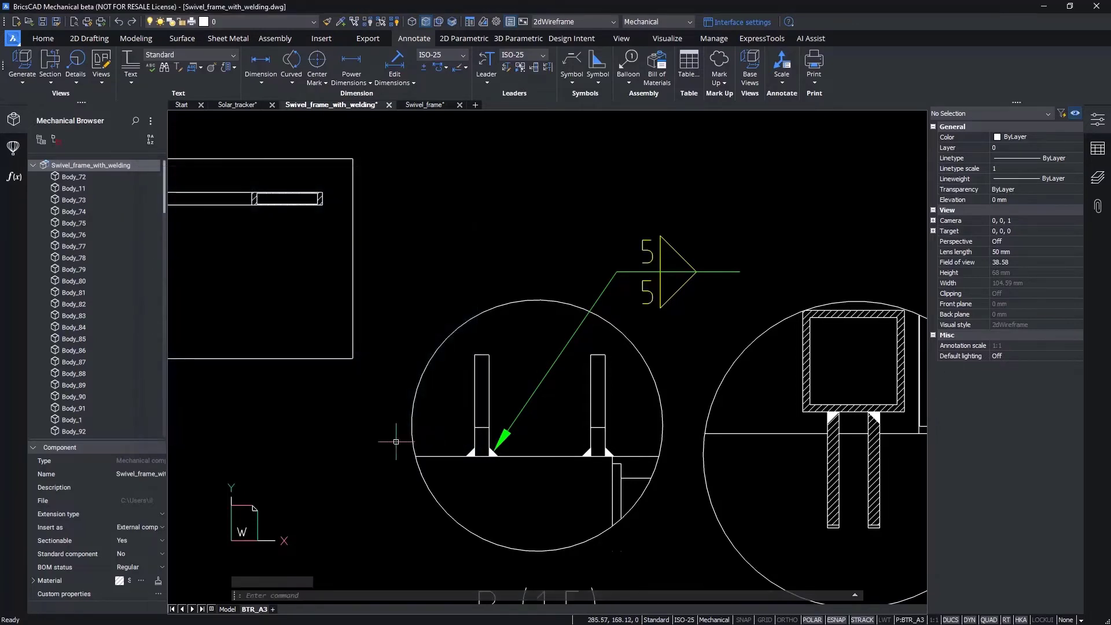
Step: Attach another weld symbol to the outer edge of detail C's right plate at its weld, with its leader ending below the detail
scroll(317, 507, down, 2)
middle_drag(335, 501, 317, 495)
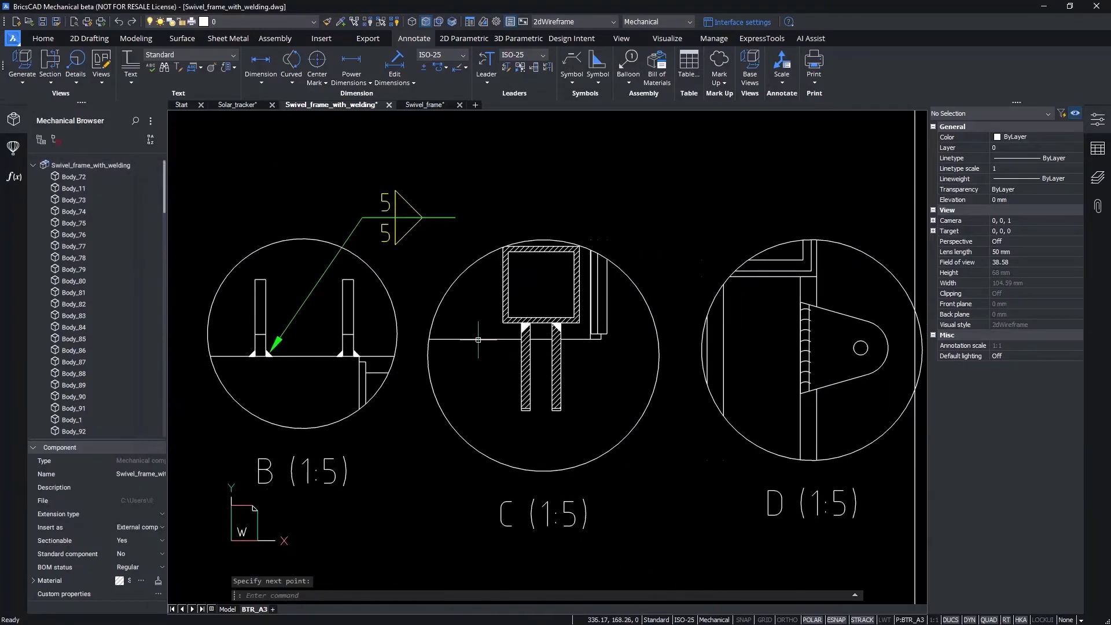
click(570, 67)
scroll(579, 342, up, 5)
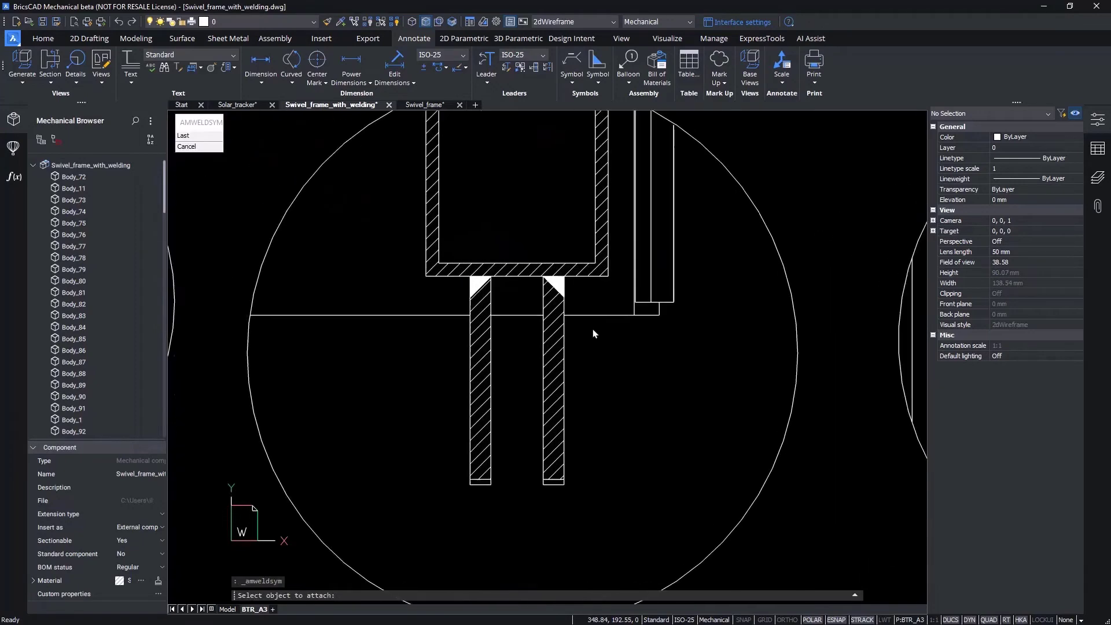
click(562, 264)
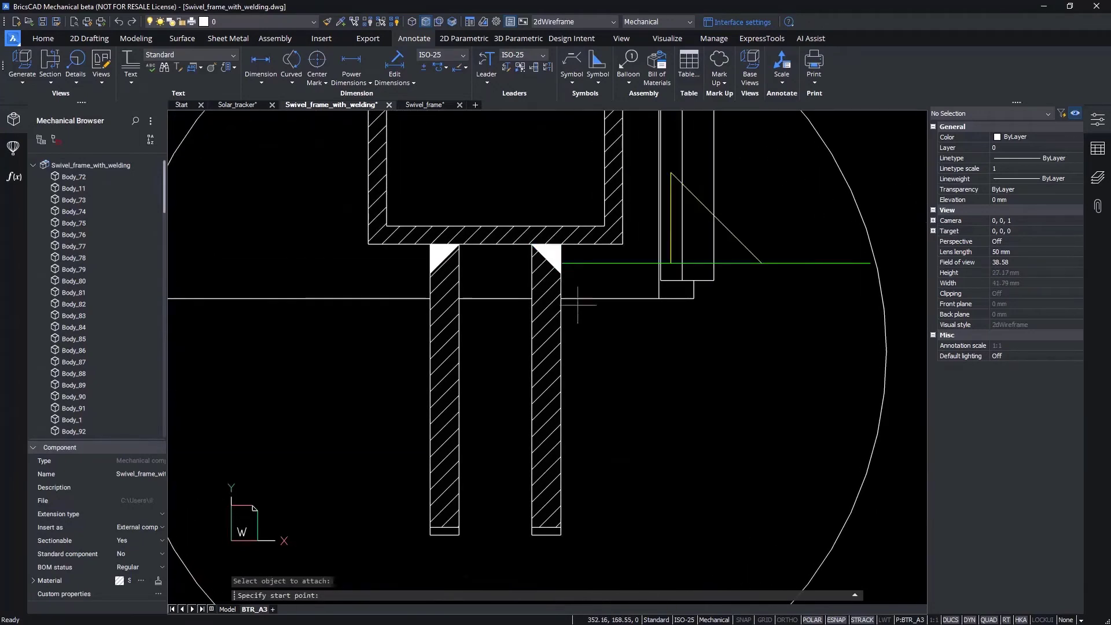
scroll(571, 311, down, 3)
click(548, 435)
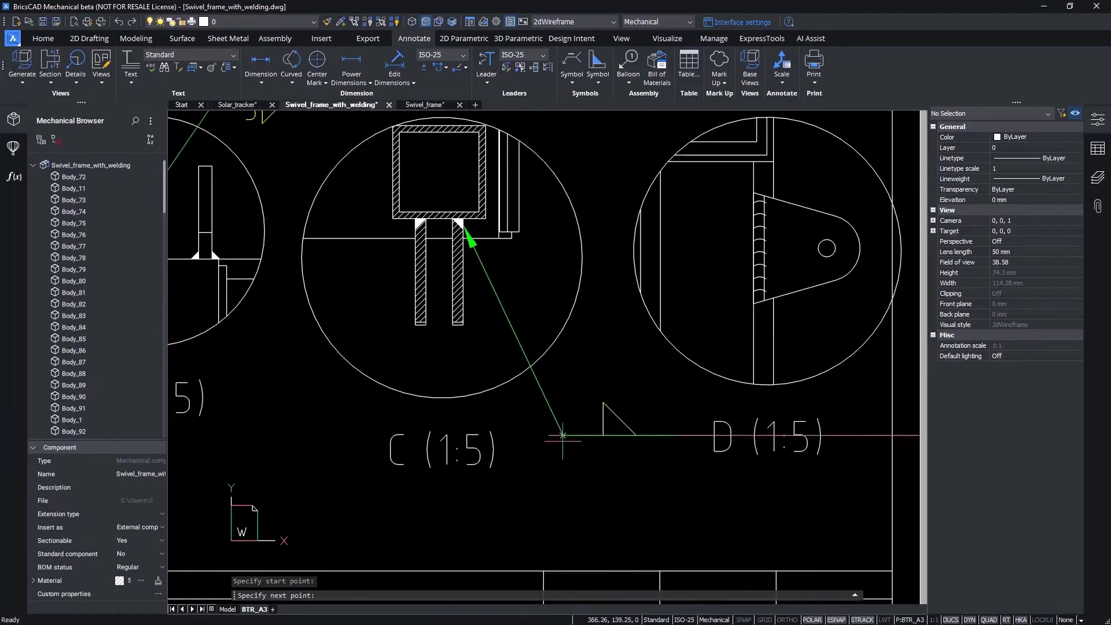
click(563, 439)
key(Return)
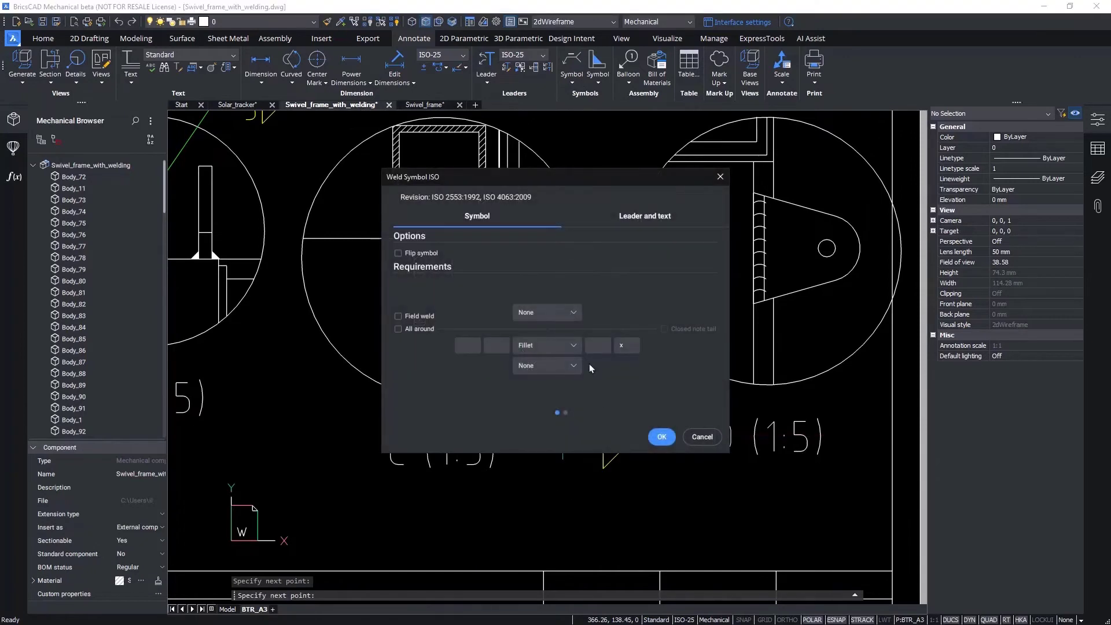
Step: Set detail C's weld symbol to Bevel butt and enter 45%%d as its number to show 45°
click(574, 346)
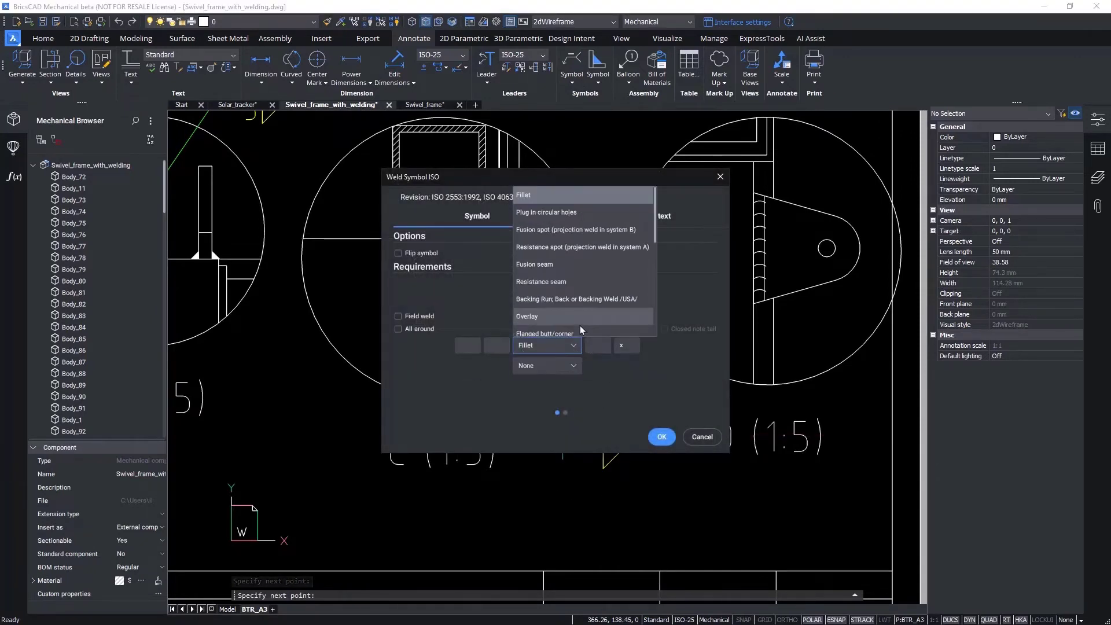
scroll(583, 273, down, 2)
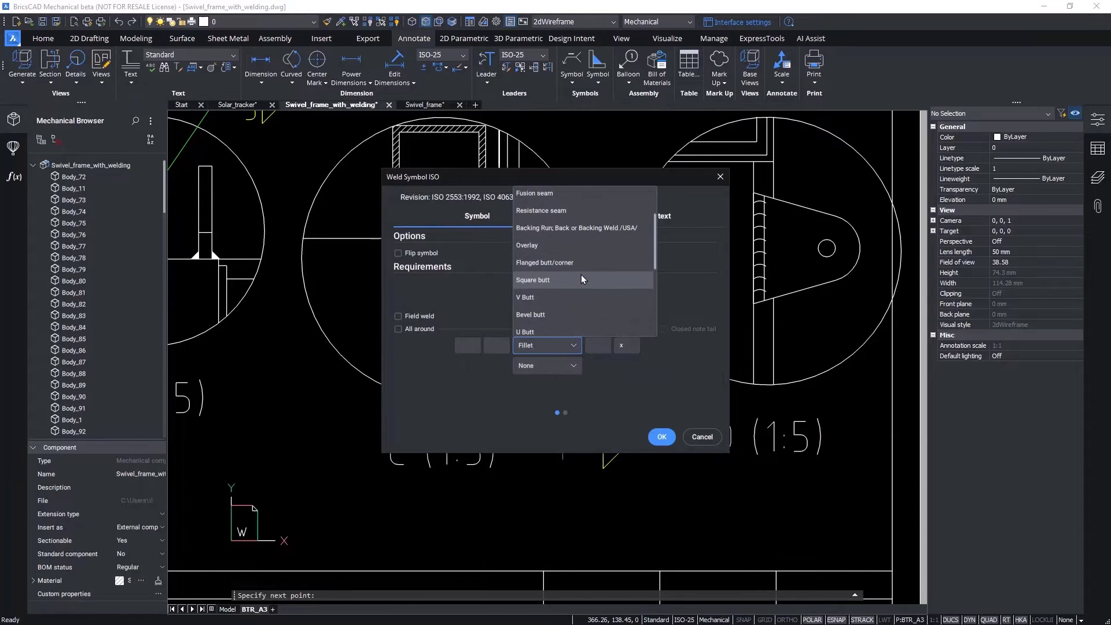
scroll(582, 279, down, 1)
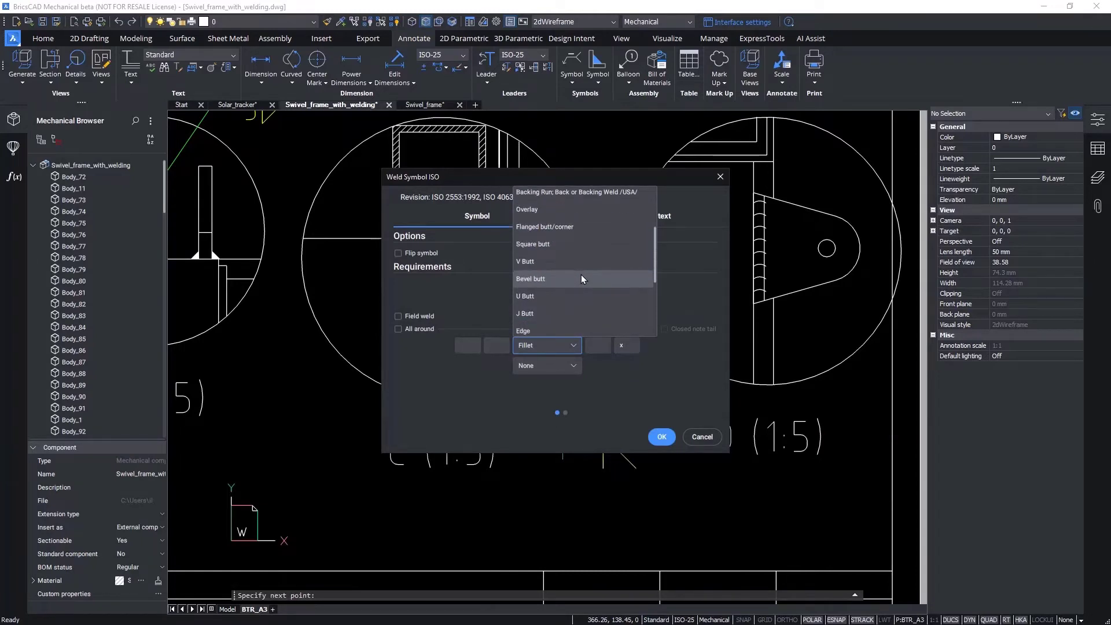
click(581, 279)
drag(595, 170, 391, 142)
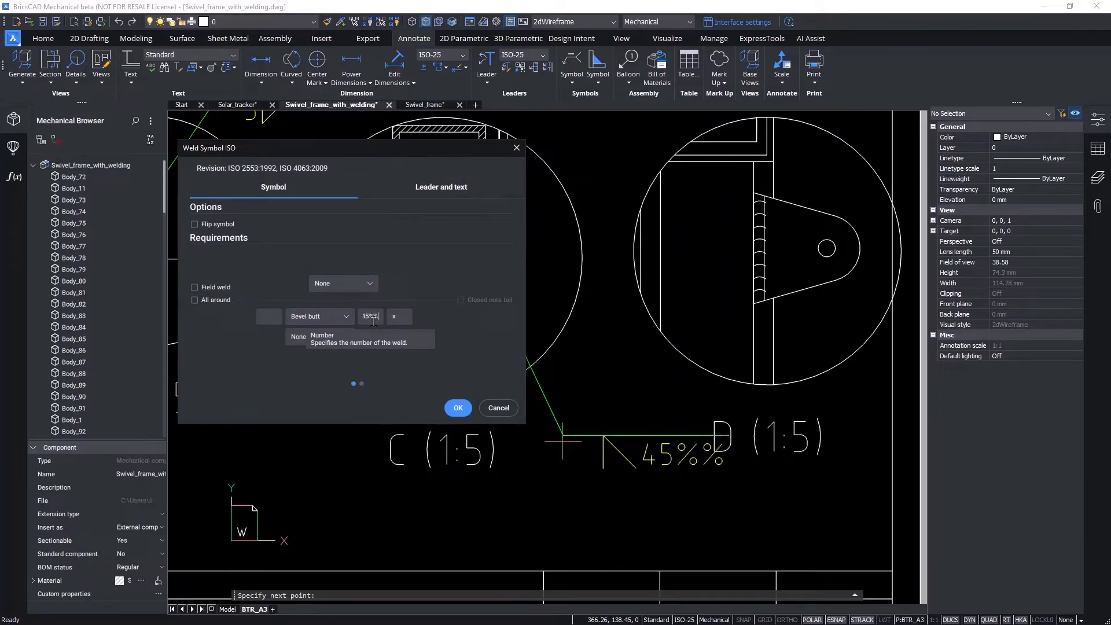
text(d)
click(457, 408)
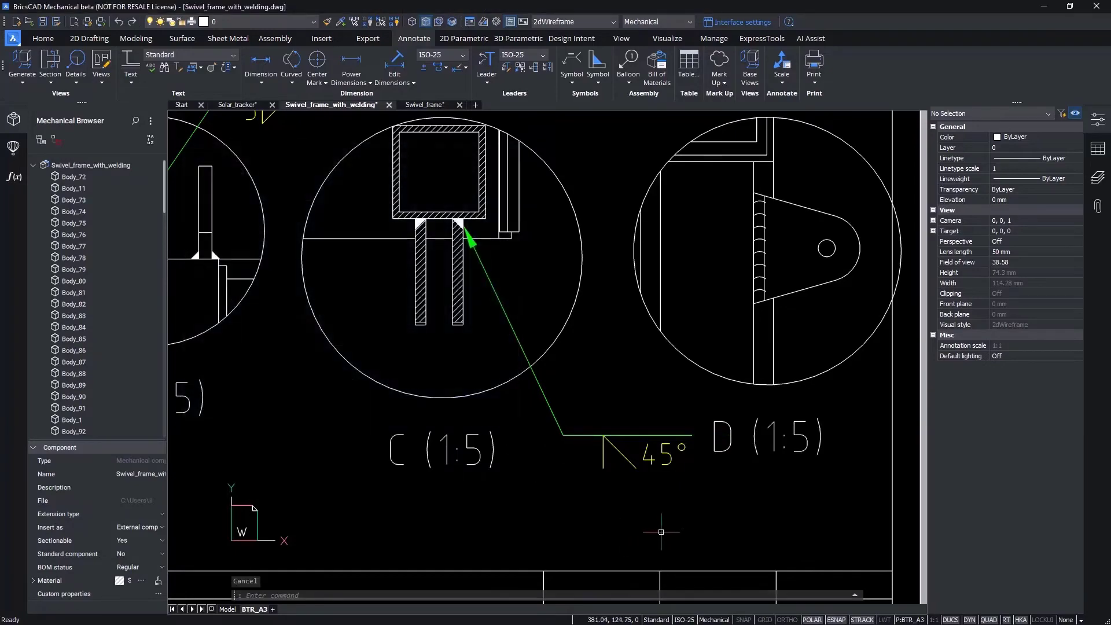
Step: Create a Bottom Level bill of materials table for the swivel frame in the BOM Manager
scroll(660, 531, down, 5)
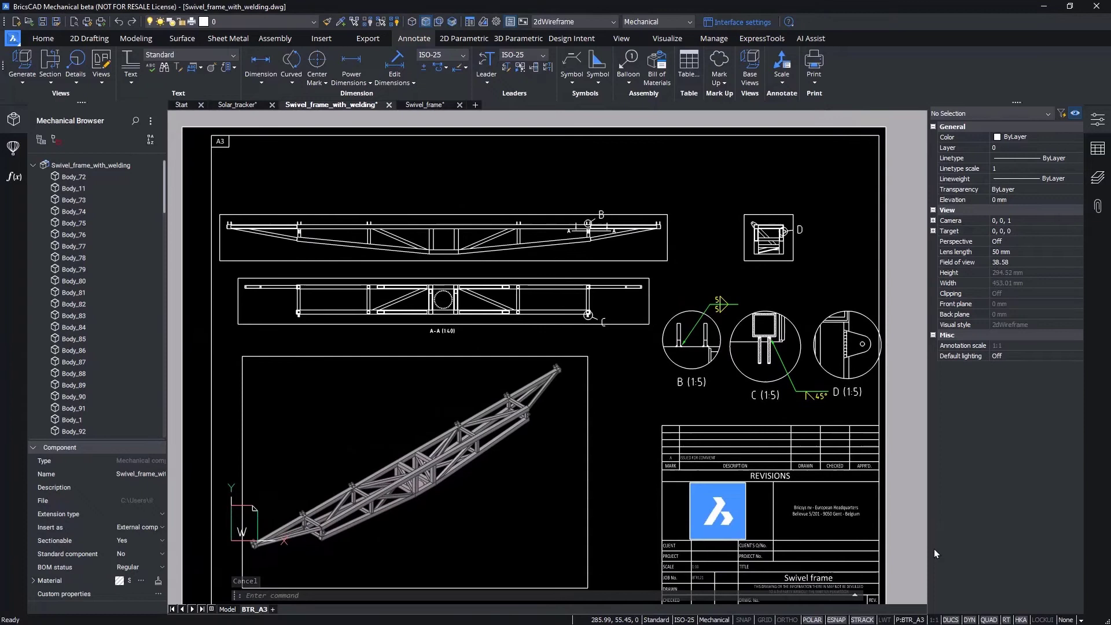
click(1101, 155)
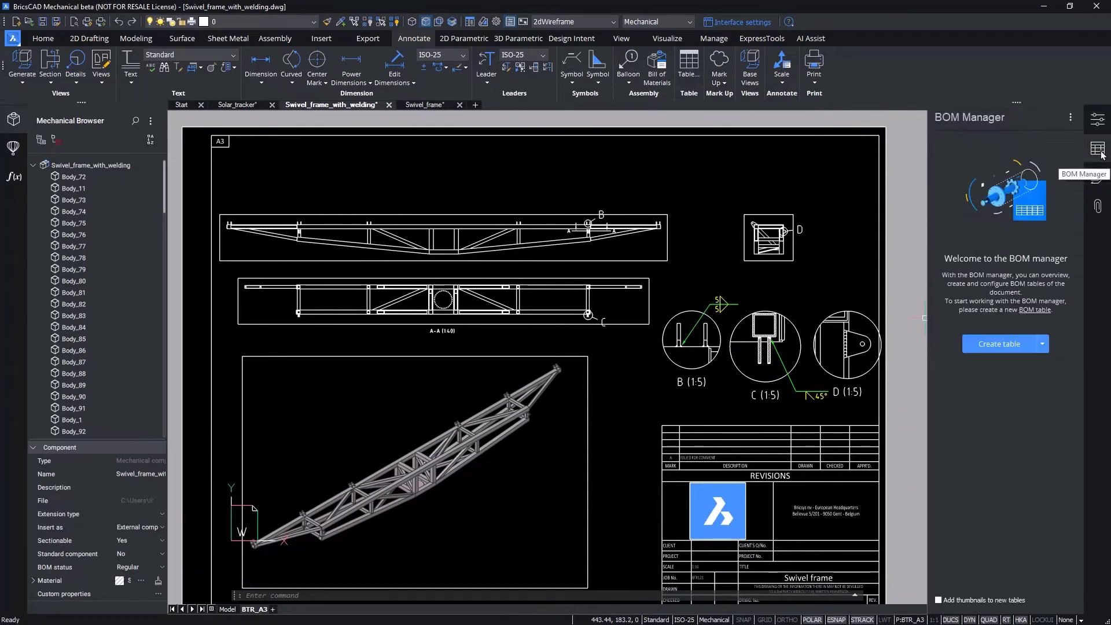
click(1042, 344)
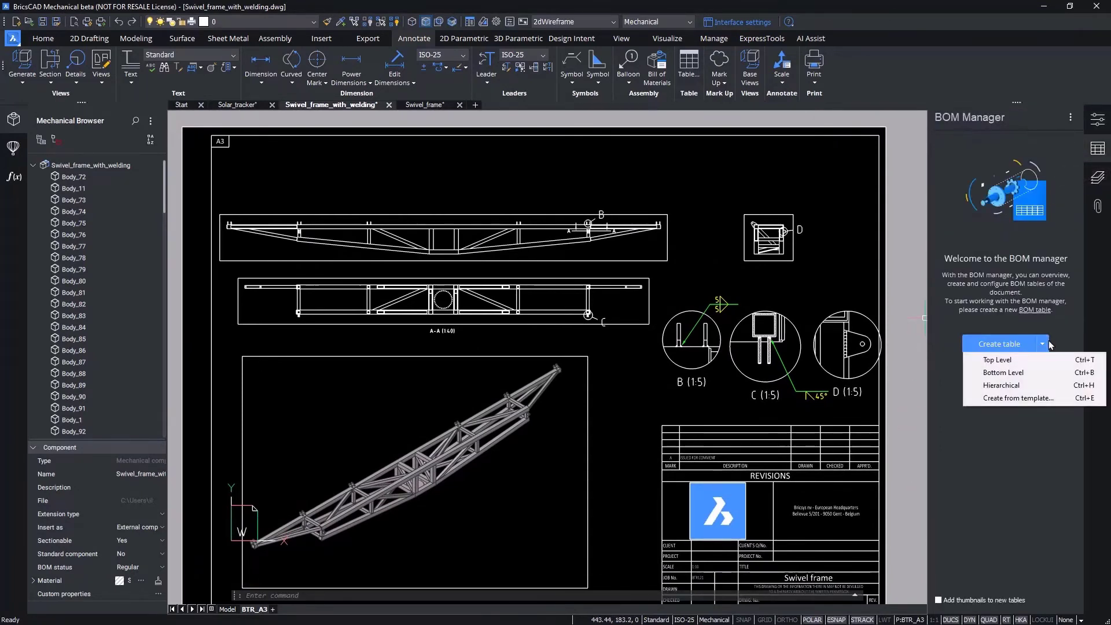
click(1036, 375)
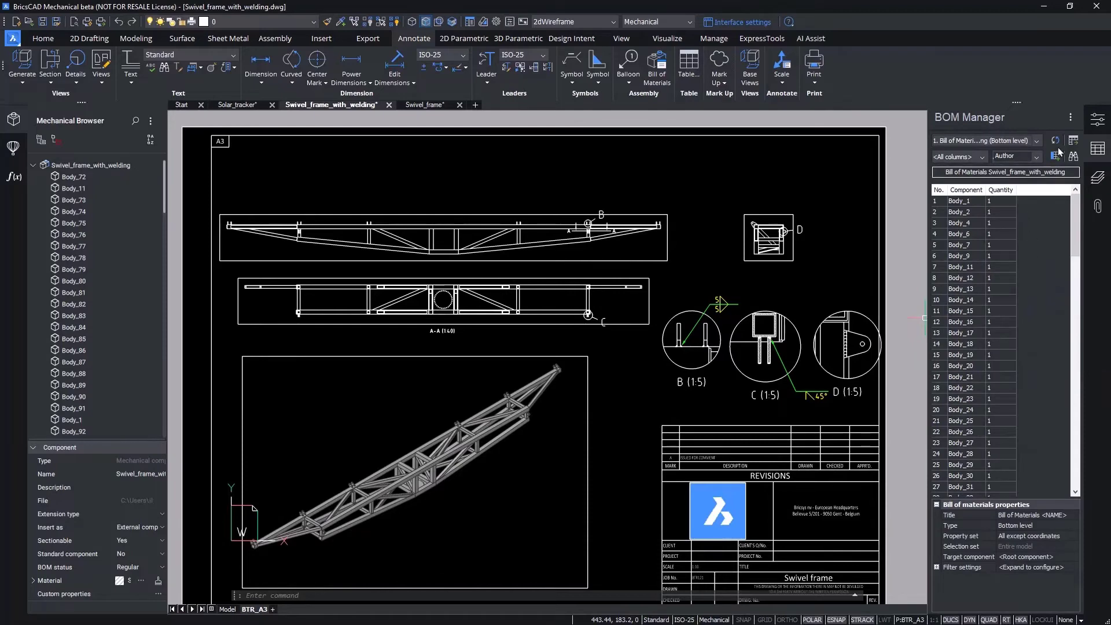
Step: Filter the bill of materials to components whose Welding type is Not equal to an empty value
click(1071, 118)
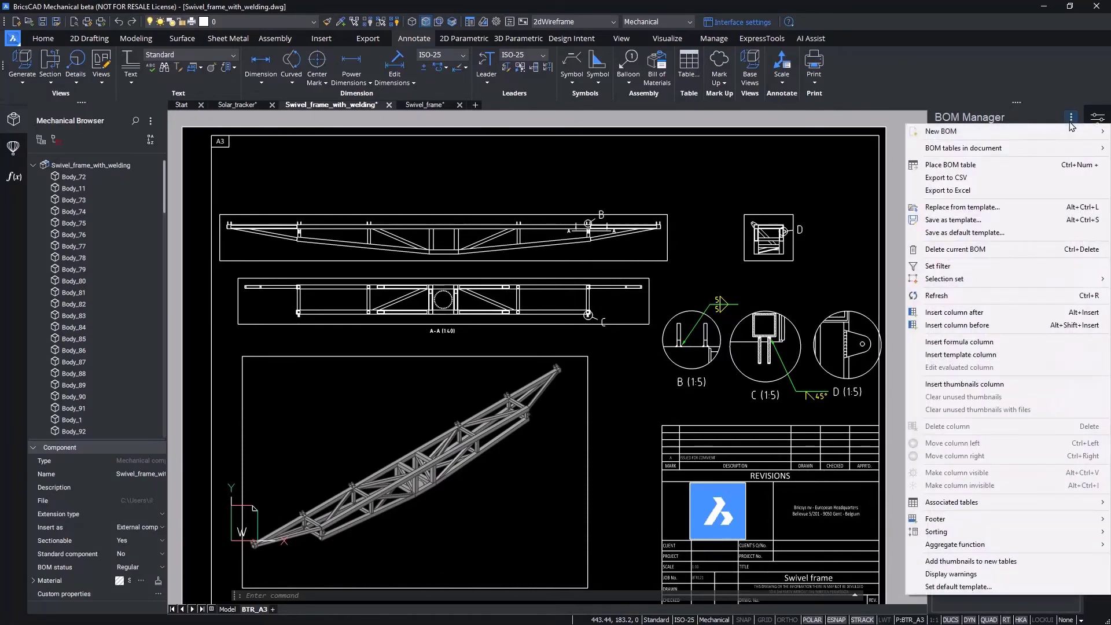
click(984, 268)
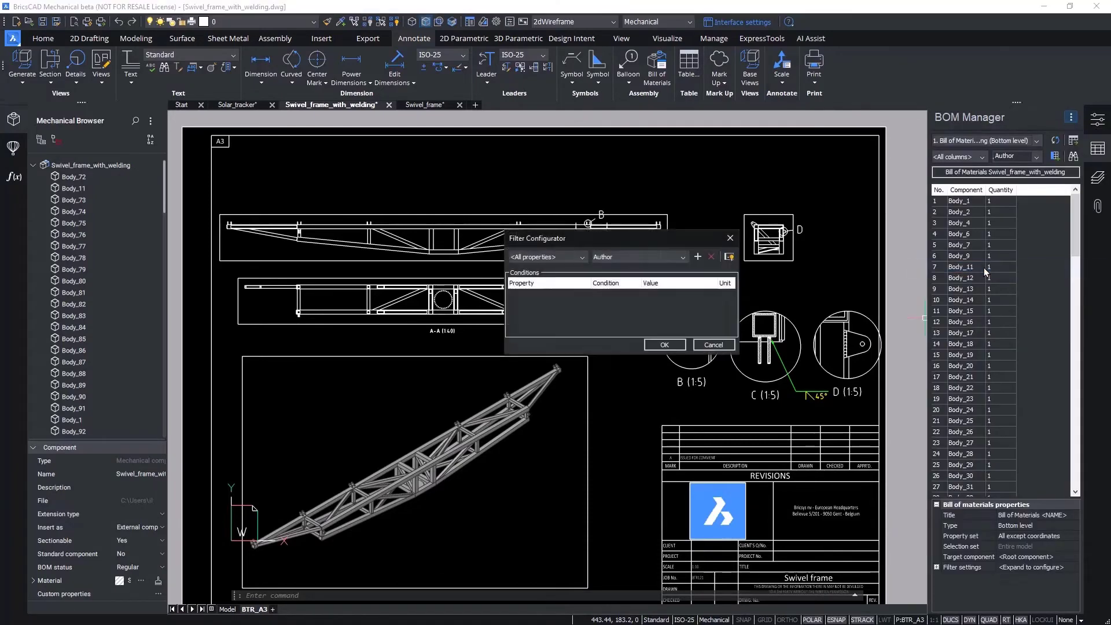
click(681, 257)
click(627, 484)
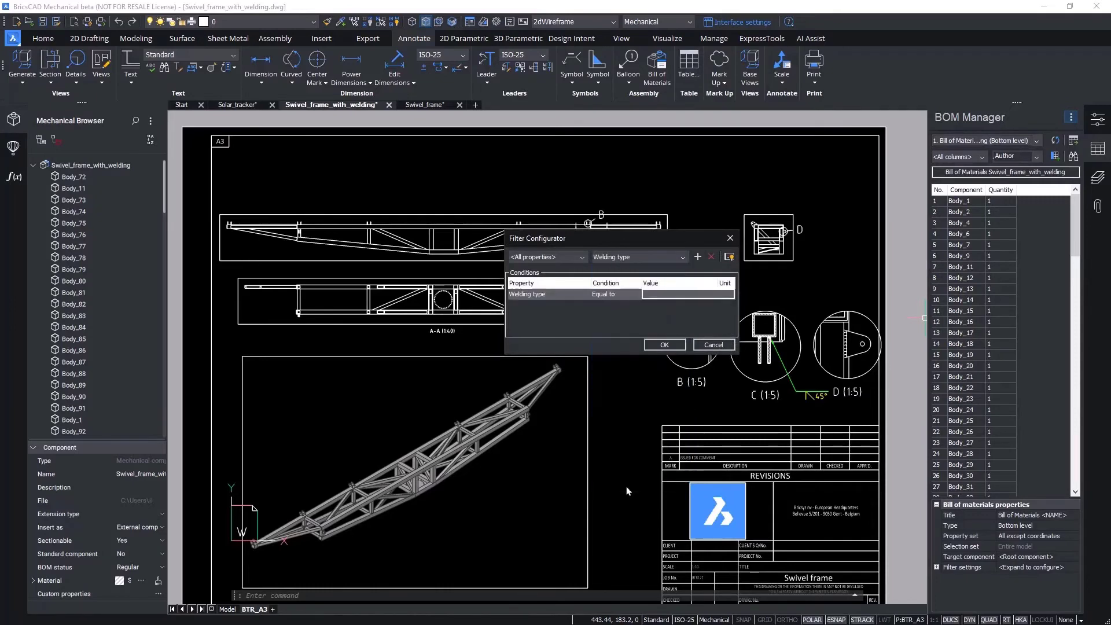
click(633, 295)
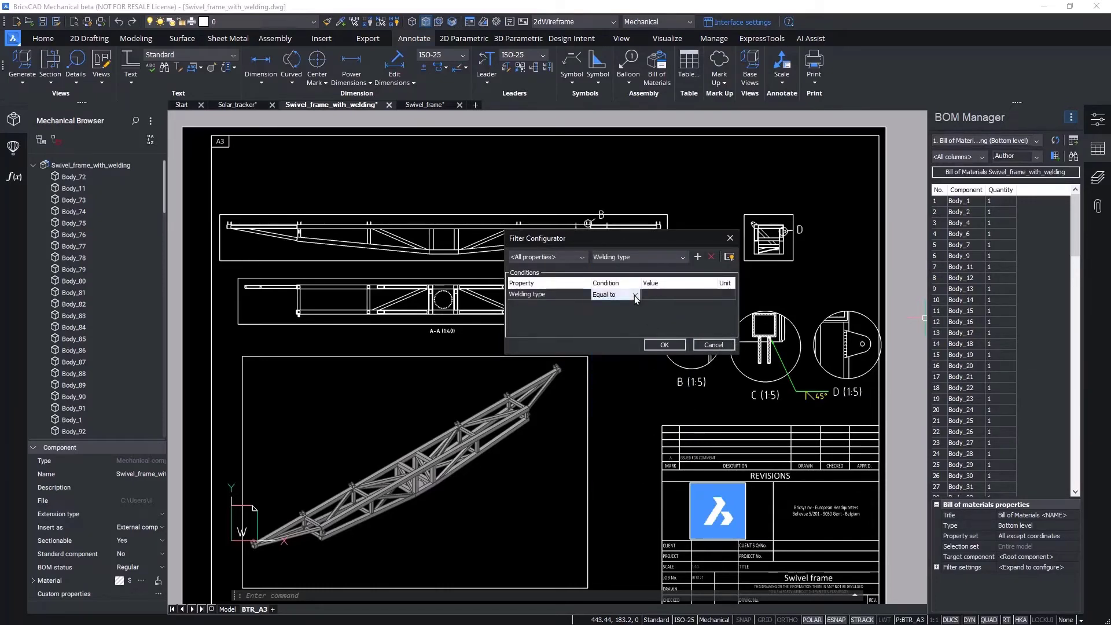
click(634, 296)
click(620, 316)
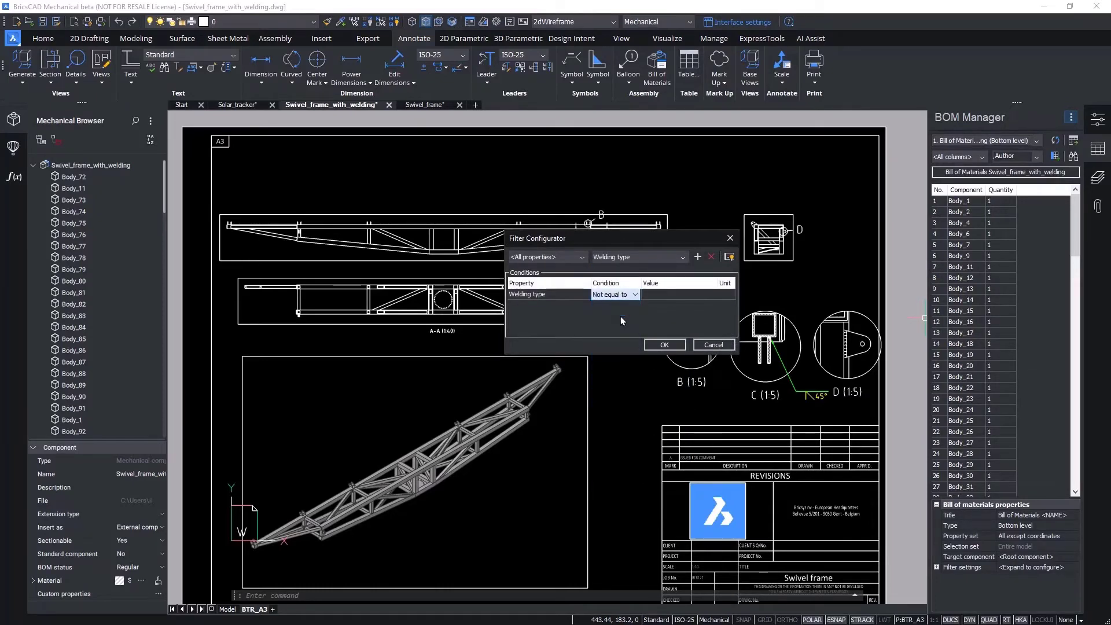
click(675, 346)
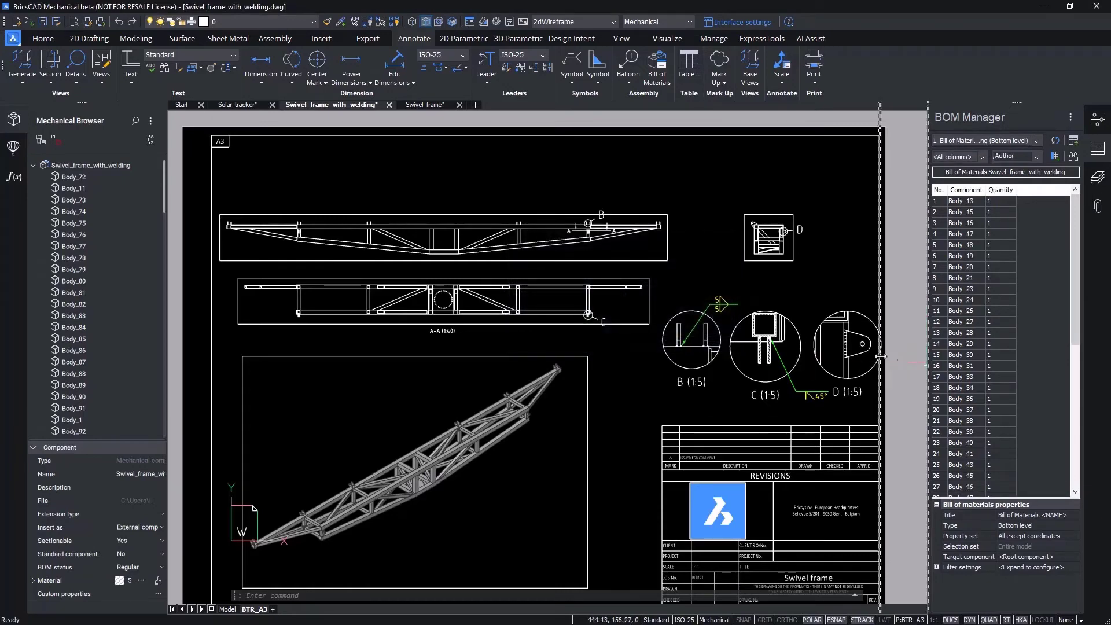
Step: Widen the BOM Manager and add Welding type and Welding size columns to the bill of materials
drag(881, 357, 756, 355)
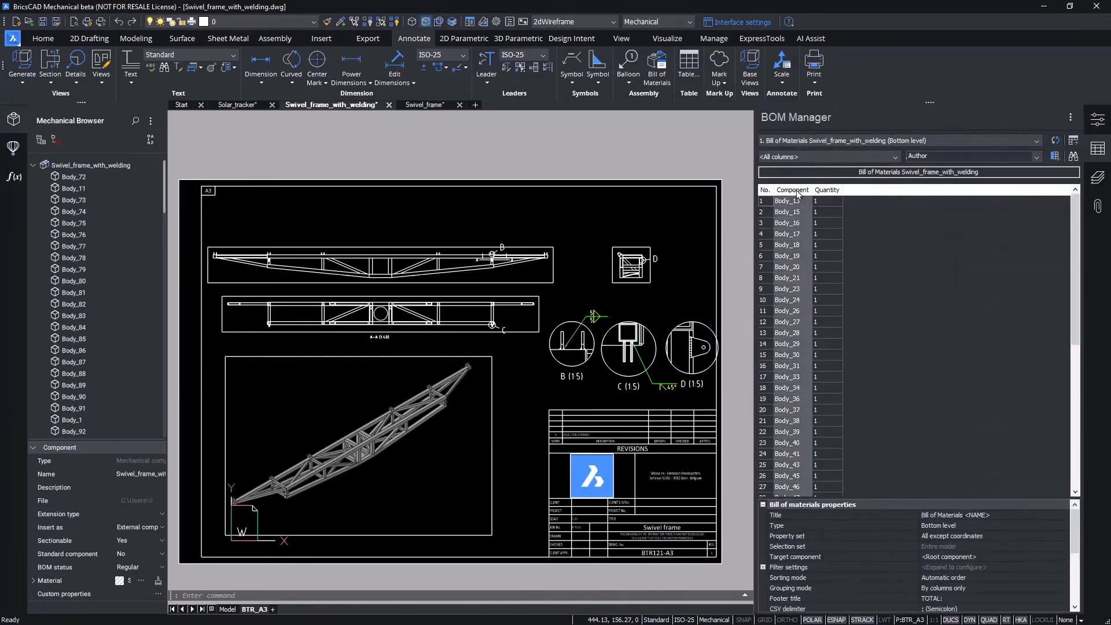
click(1035, 156)
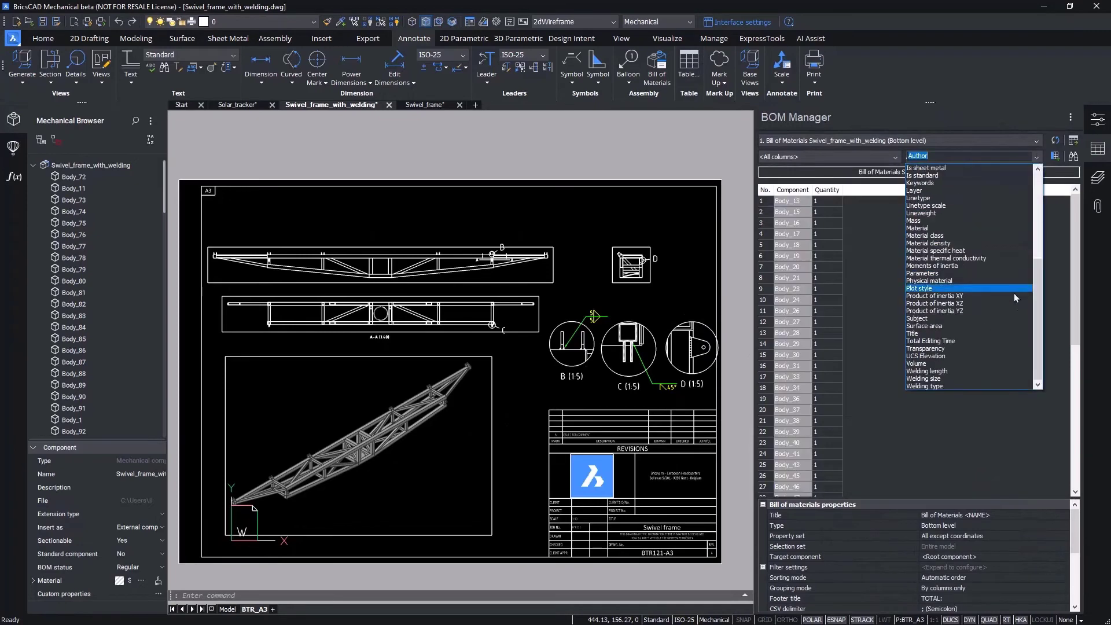
click(980, 386)
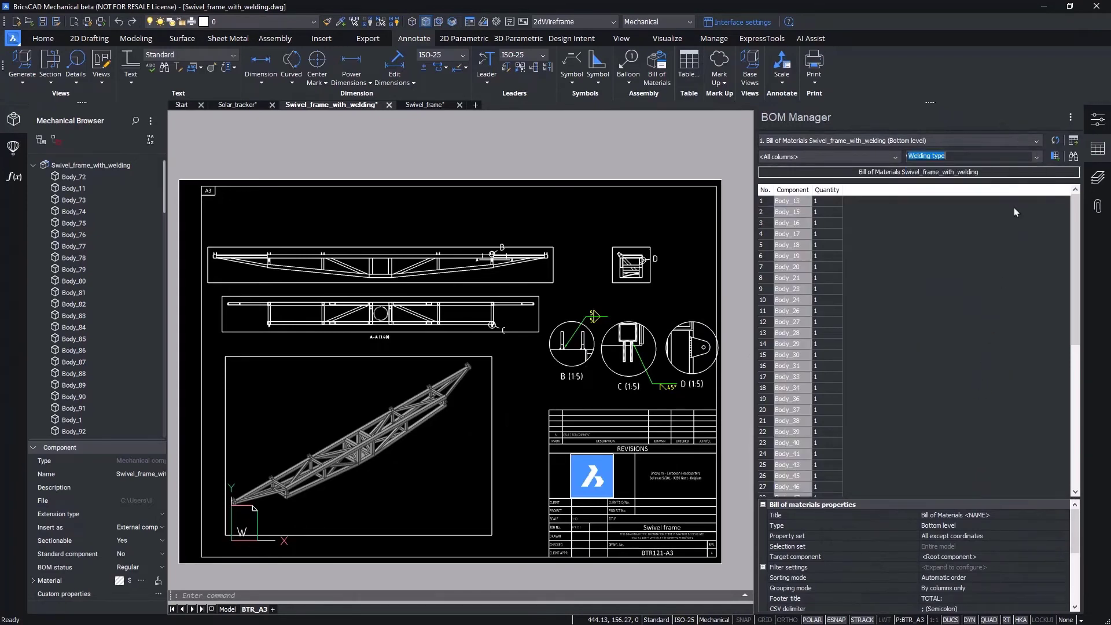
click(1054, 157)
click(1039, 158)
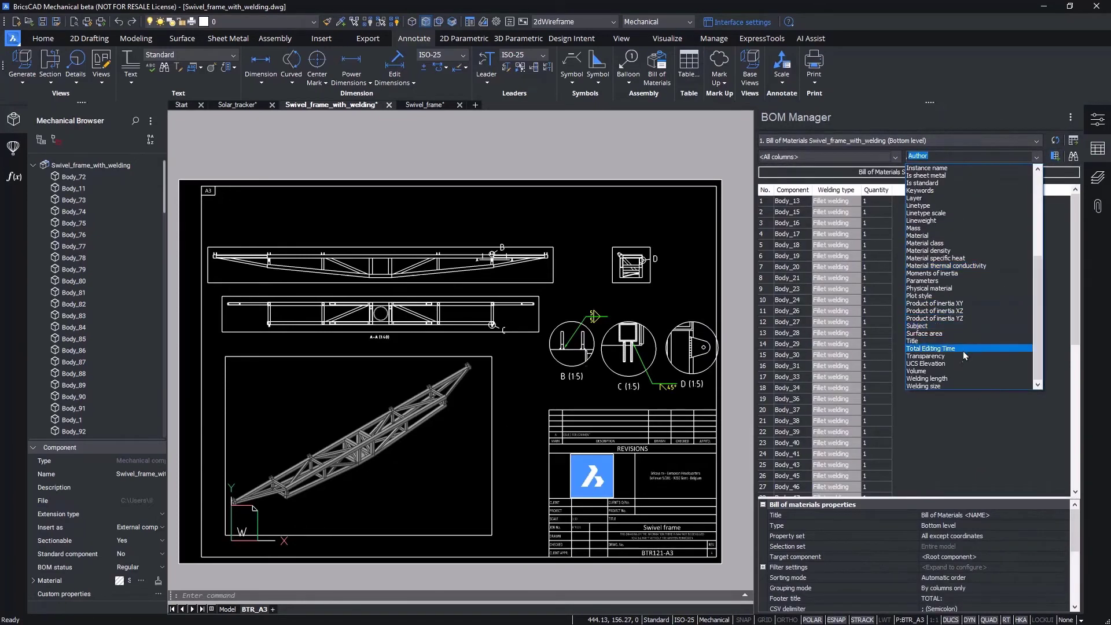
click(947, 386)
click(1054, 157)
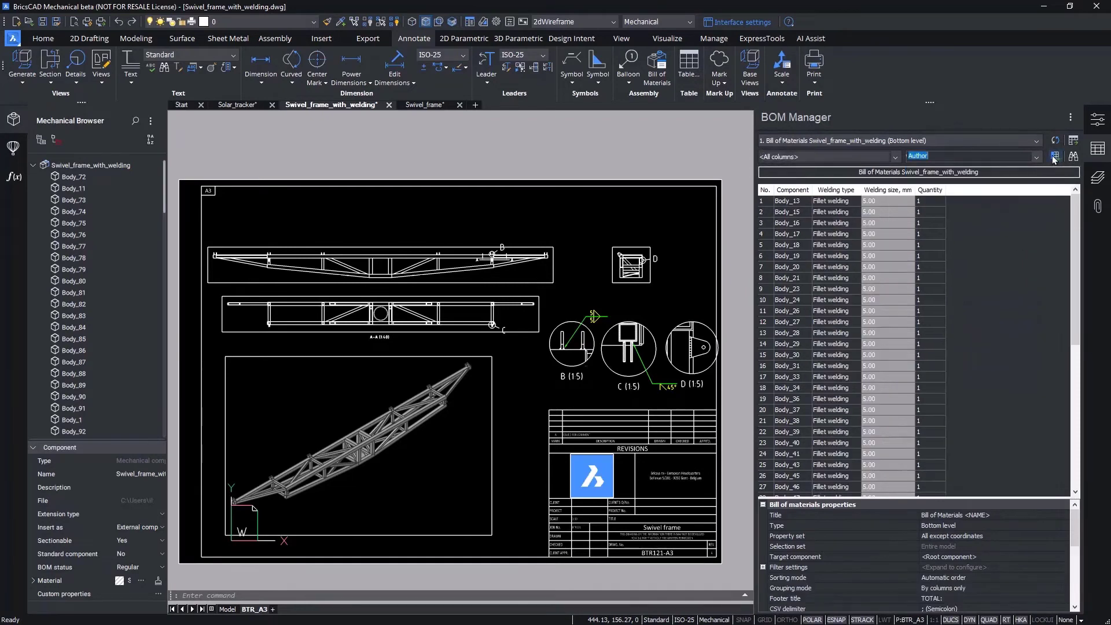
Step: Add Welding length and Physical material columns to the bill of materials
click(1036, 157)
scroll(961, 347, down, 1)
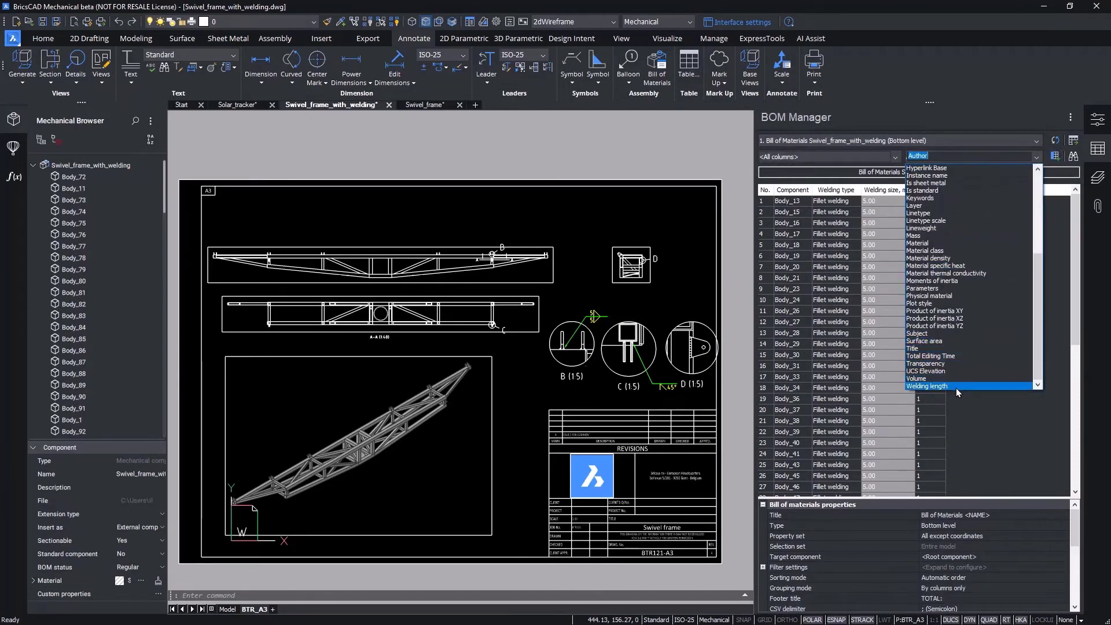
click(956, 388)
click(1055, 157)
click(1036, 157)
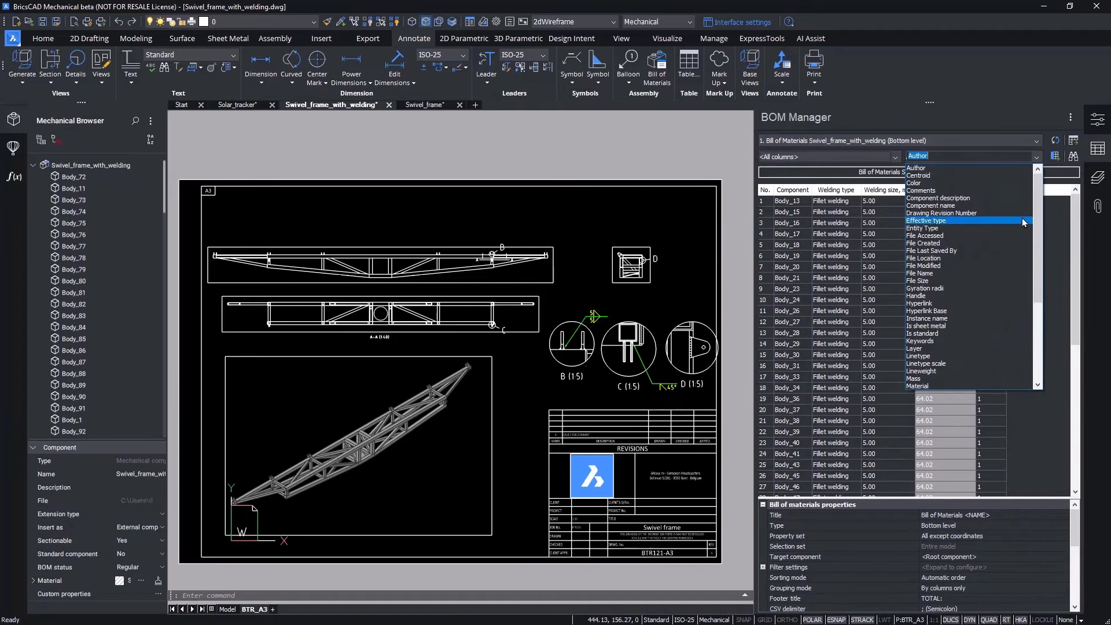
scroll(993, 299, down, 2)
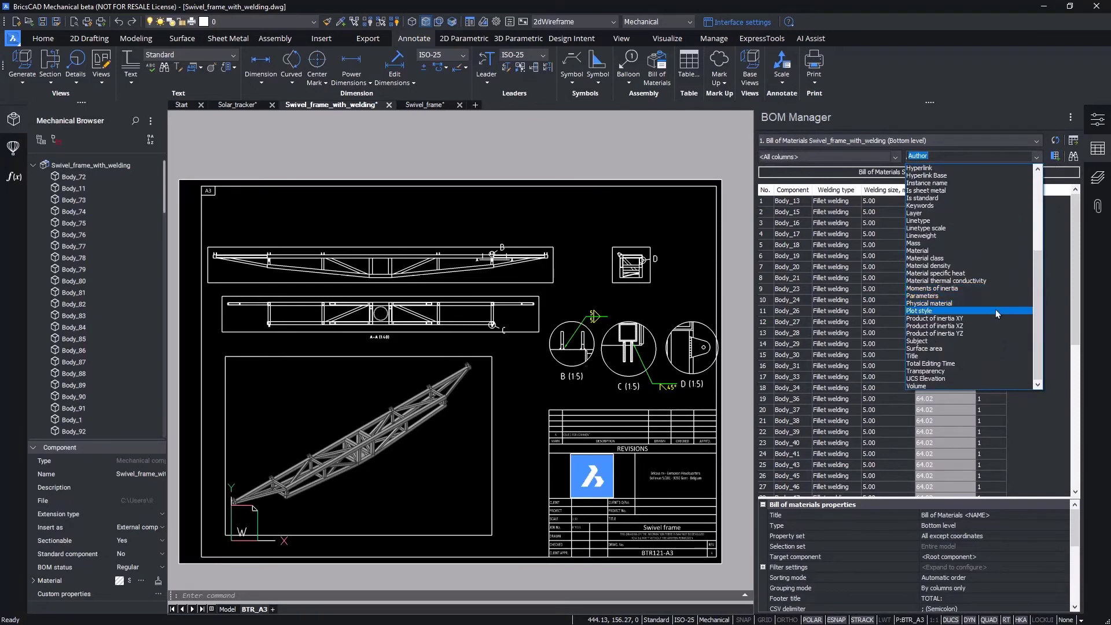
click(997, 305)
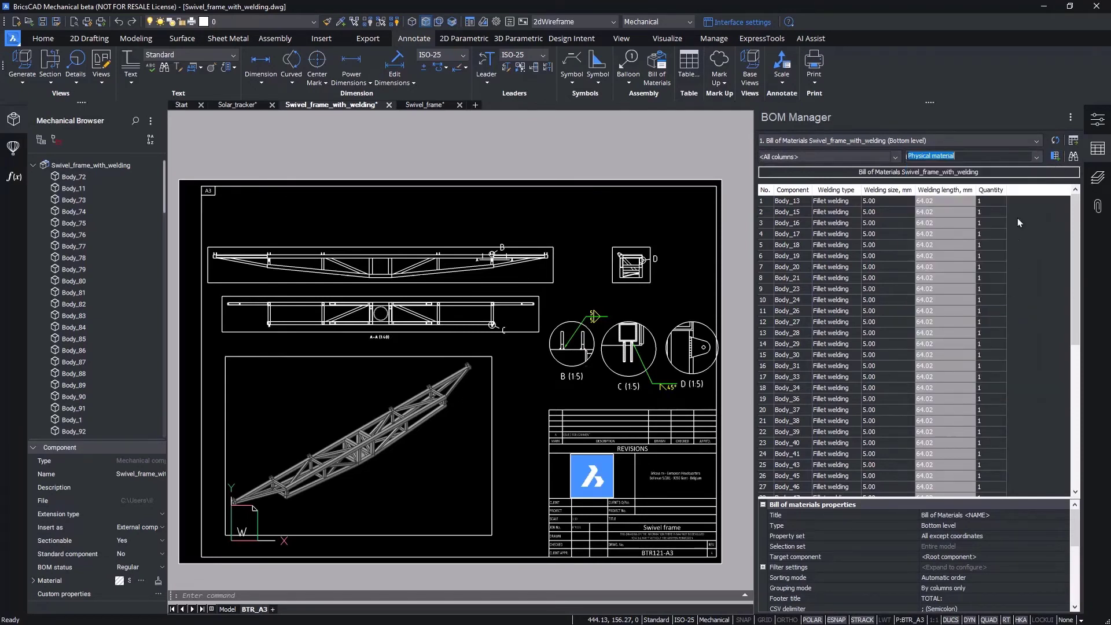
click(1055, 157)
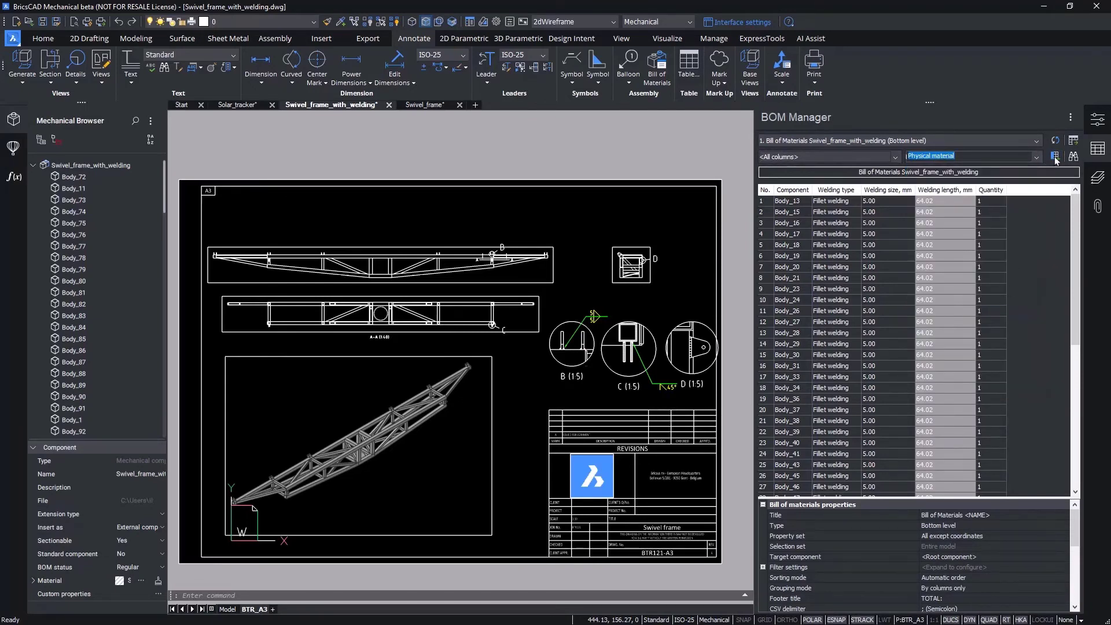
Step: Delete the Component column from the bill of materials so identical welds are grouped
click(794, 192)
right_click(788, 191)
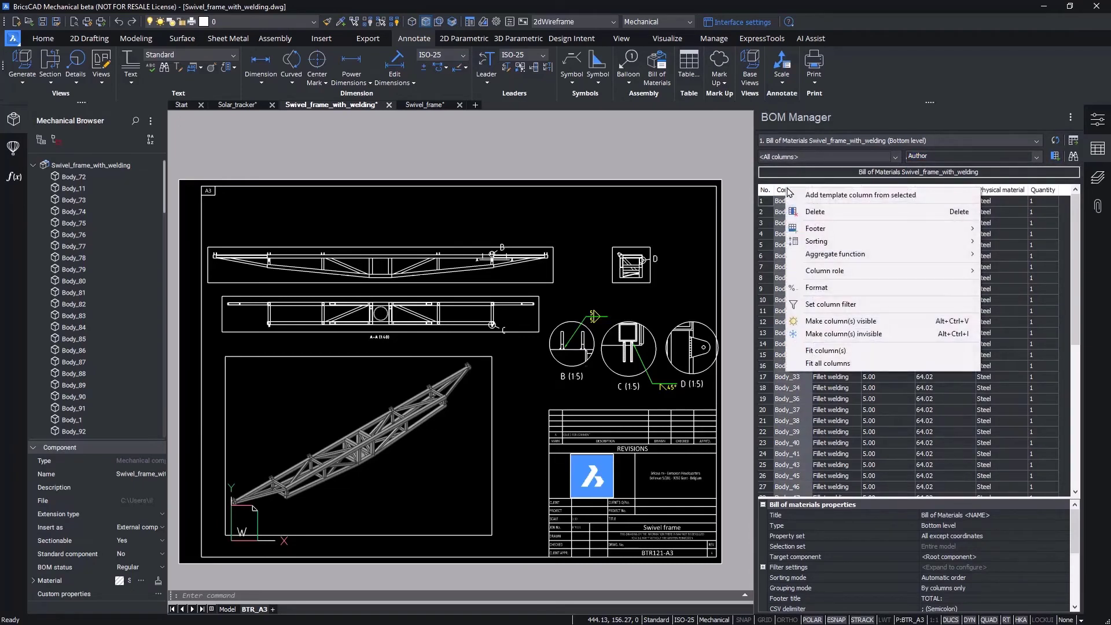
click(812, 213)
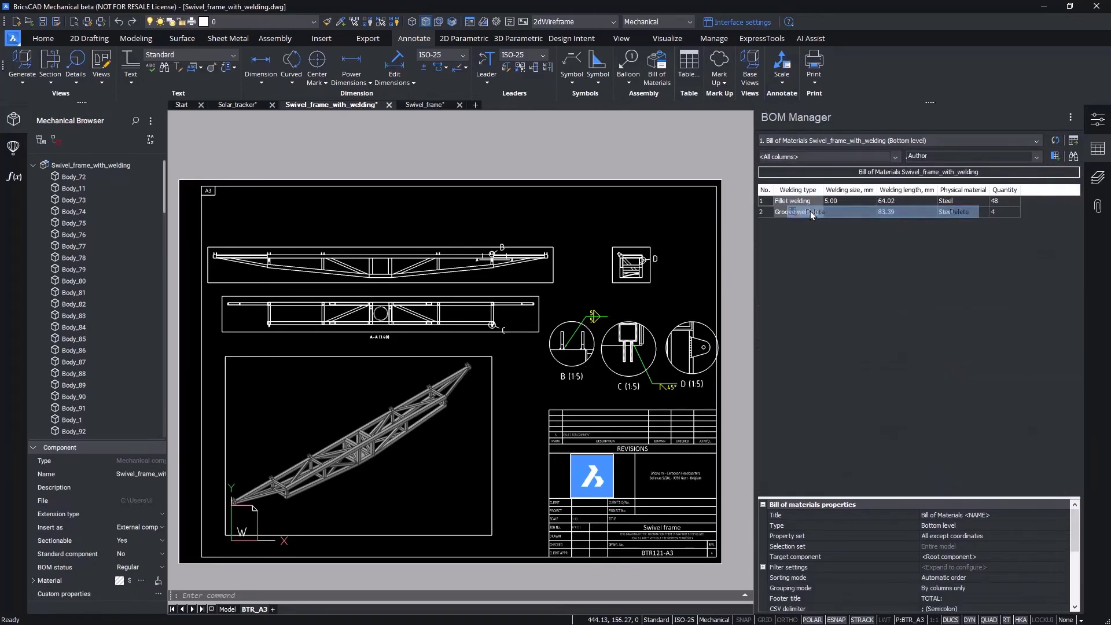
Step: Add a Sum footer to the Welding length column and set its footer units mode to Best
click(923, 193)
right_click(920, 190)
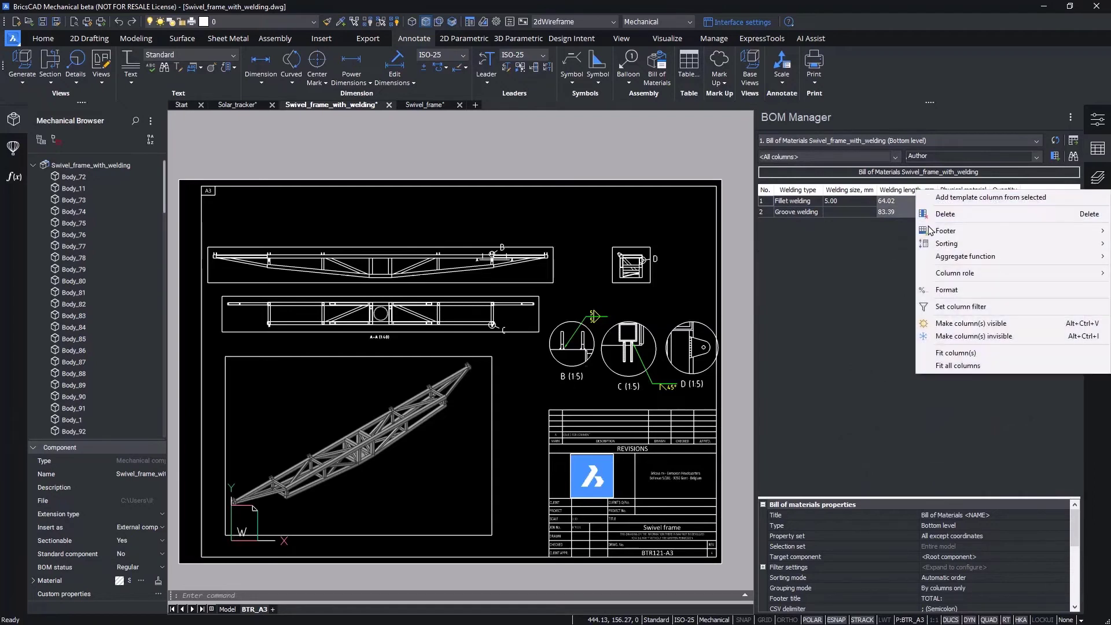
mouse_move(930, 230)
click(896, 244)
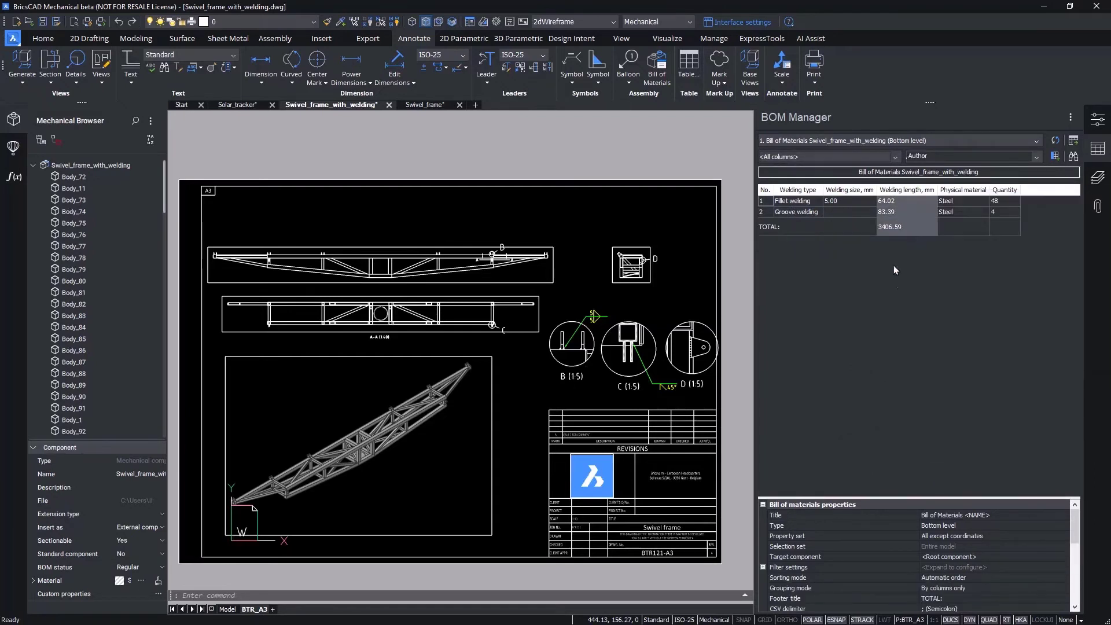
scroll(943, 539, down, 10)
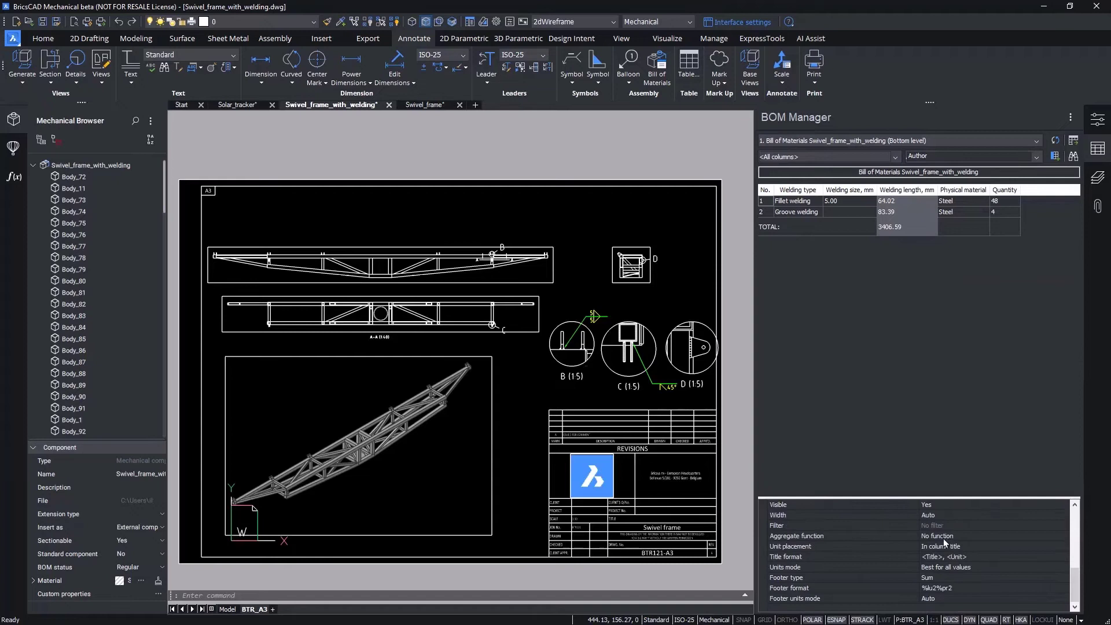
click(940, 599)
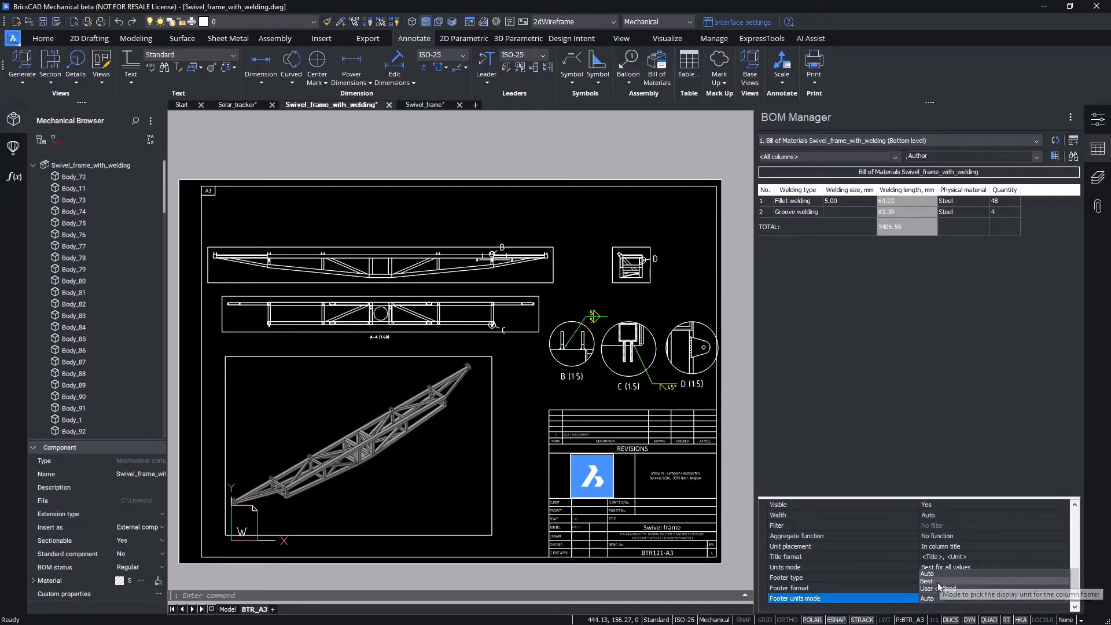
click(935, 581)
Step: Set the bill of materials title to Welding table
scroll(948, 561, up, 10)
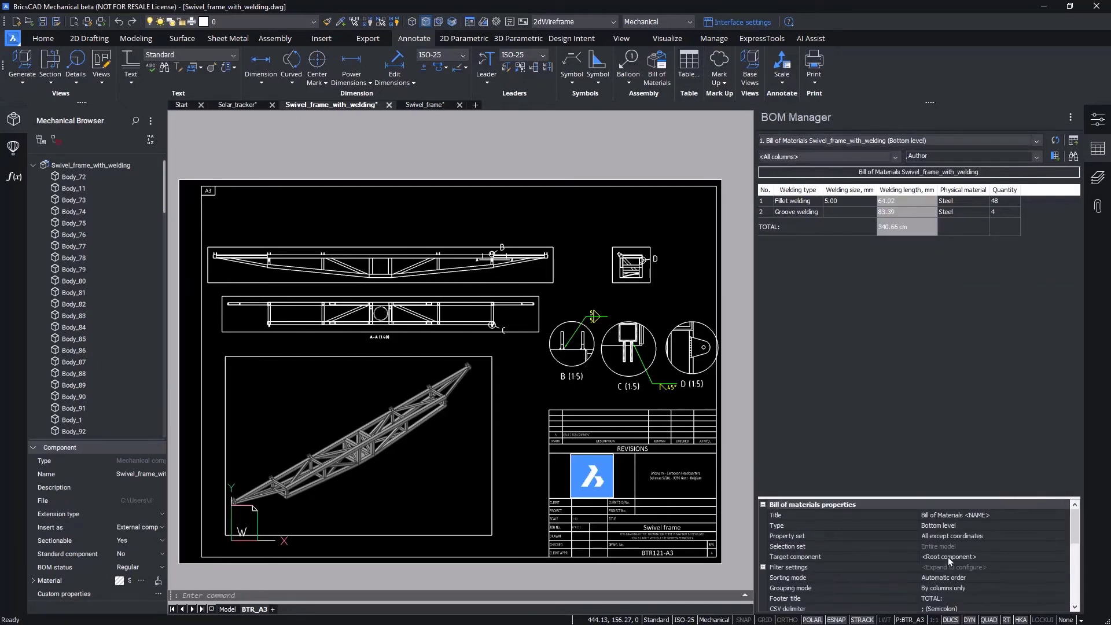
click(947, 515)
text(Welding table)
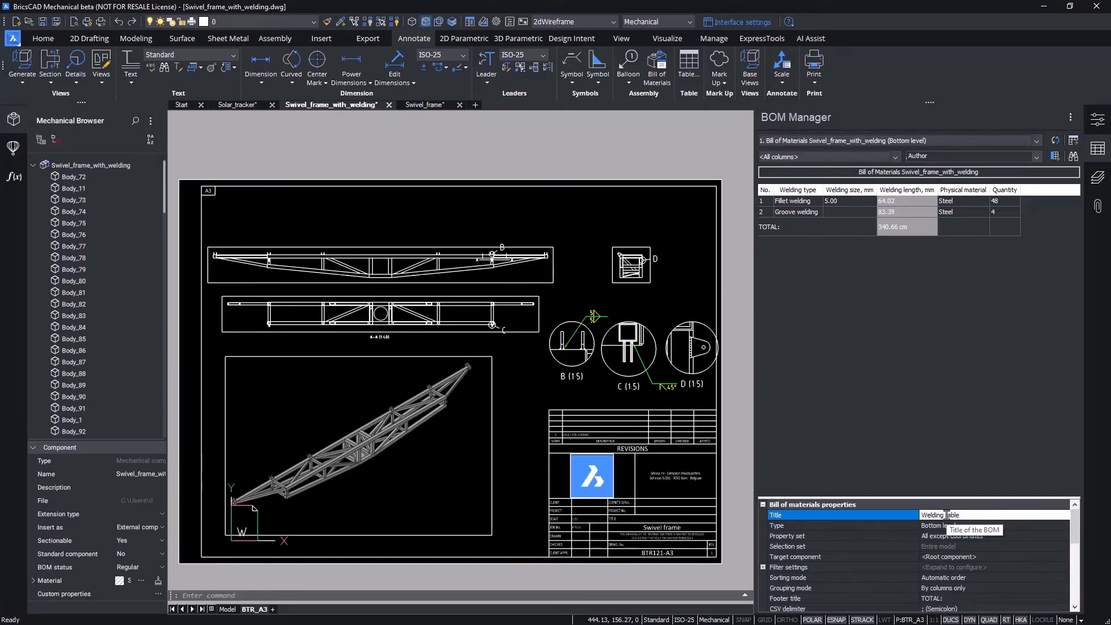
key(Return)
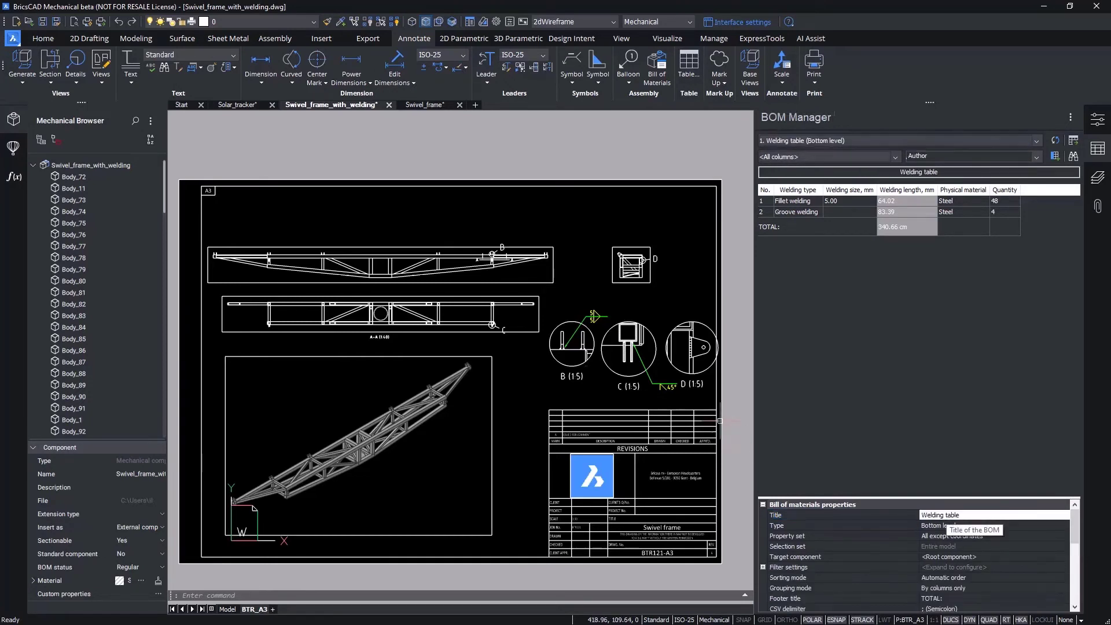
Step: Place the welding table in the upper right corner of the A3 sheet's frame and close the BOM Manager
click(1073, 142)
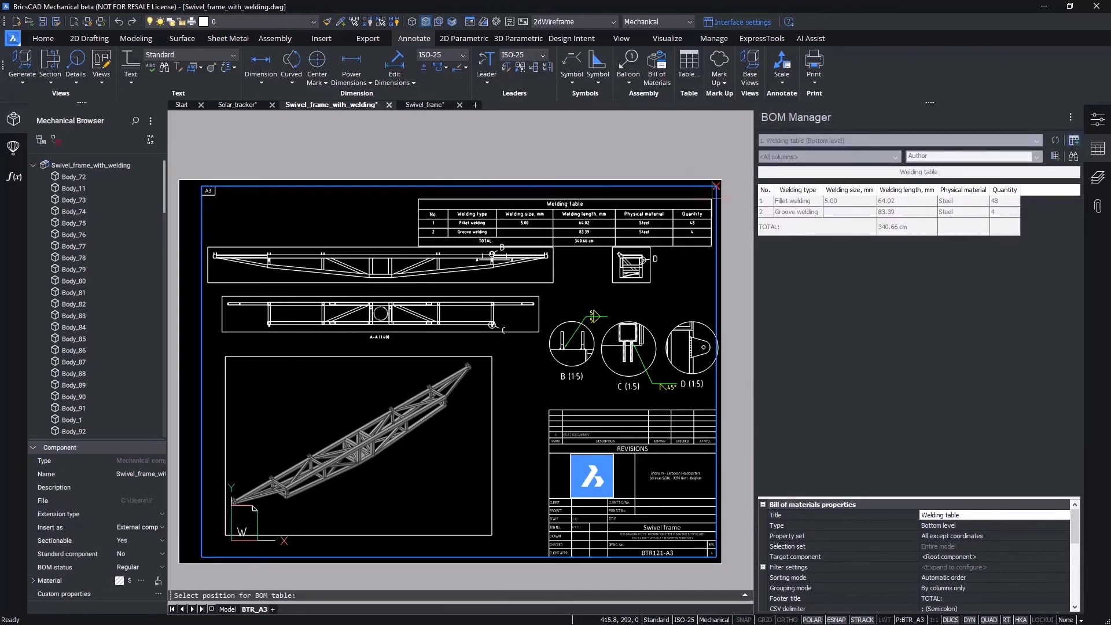
click(717, 186)
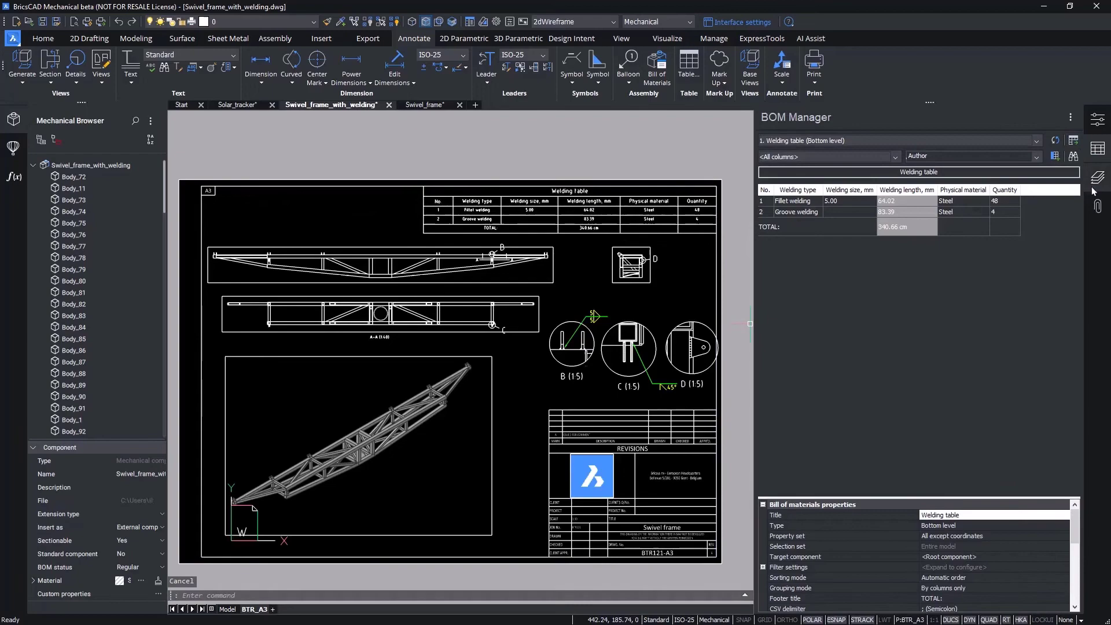
click(1098, 148)
scroll(861, 173, up, 3)
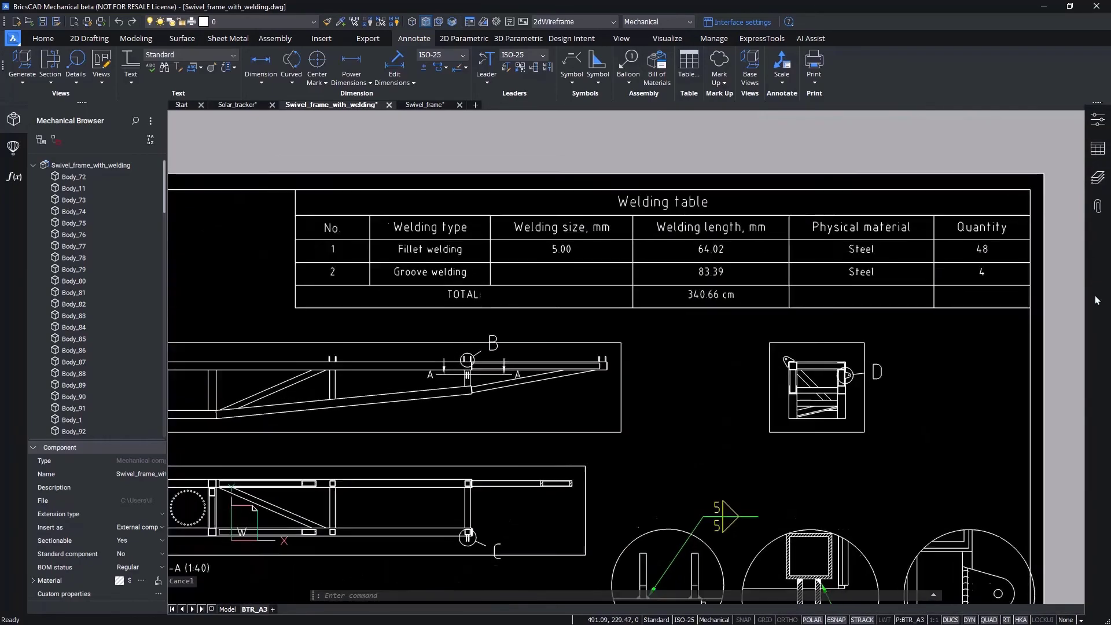
scroll(861, 173, down, 1)
scroll(1097, 300, down, 3)
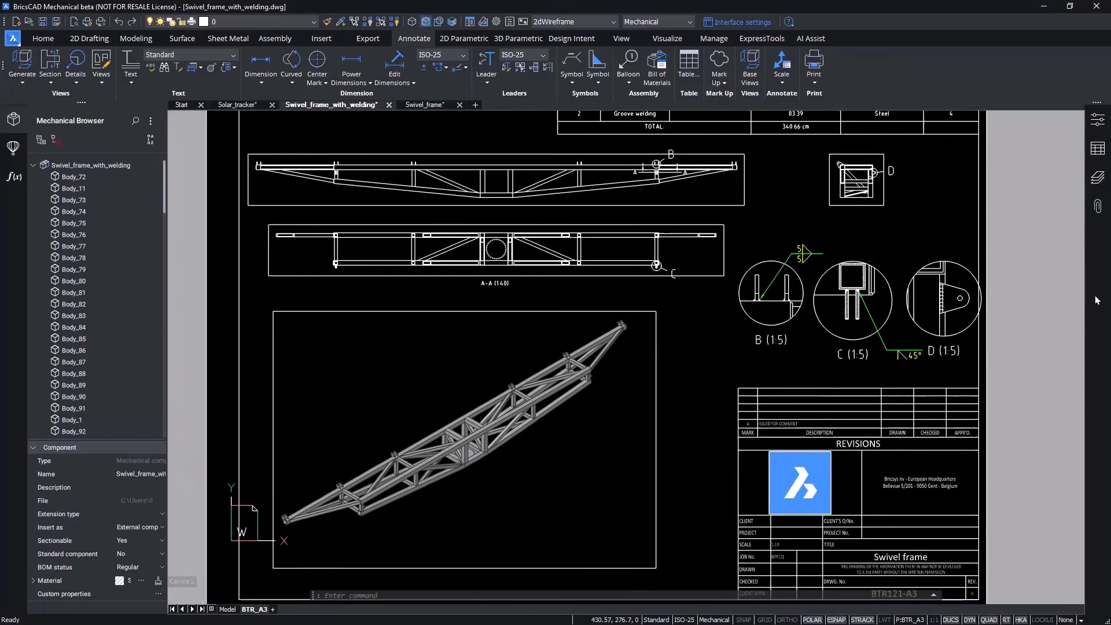
Step: Add a balloon to the groove weld on the frame's side bracket in the isometric view, placing it below and right of the bracket
click(620, 84)
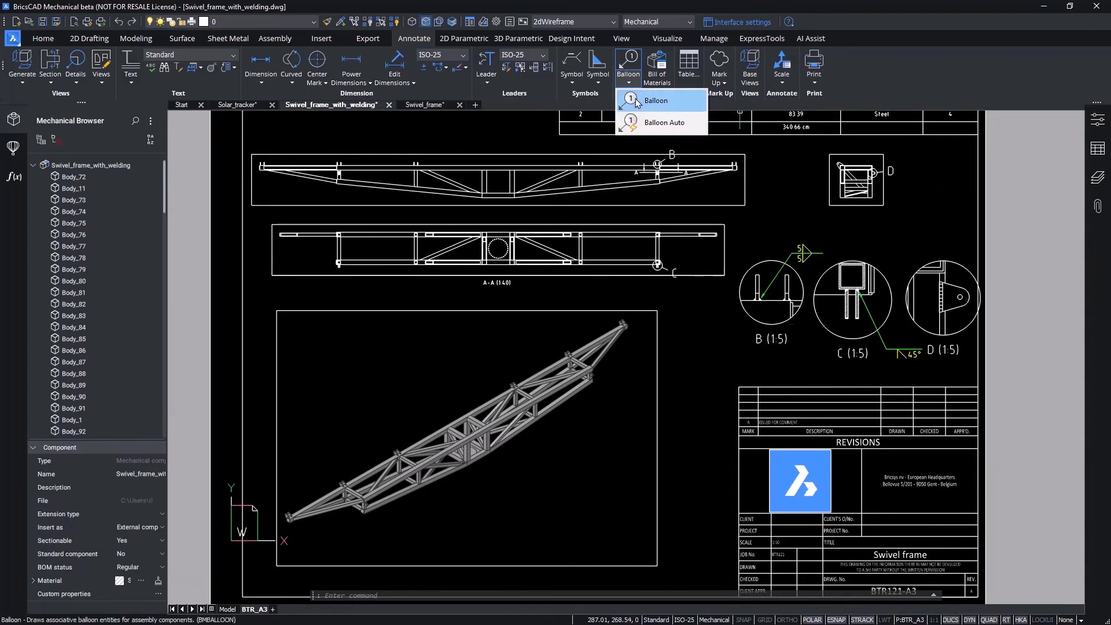
click(654, 100)
scroll(625, 357, up, 1)
scroll(604, 481, up, 8)
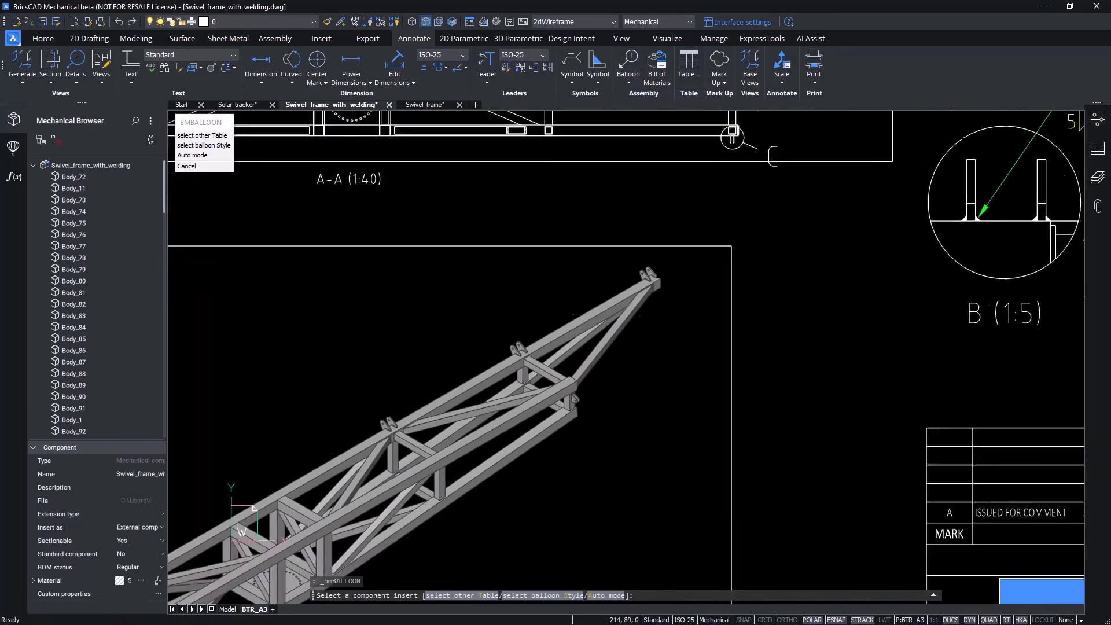
scroll(711, 434, down, 2)
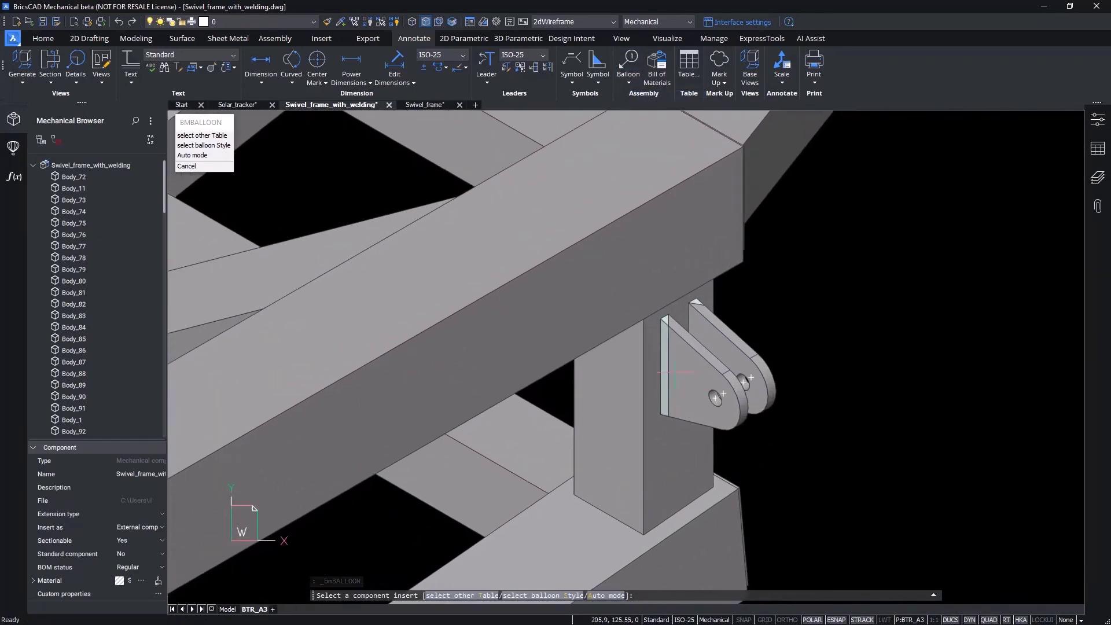
click(709, 405)
scroll(735, 535, down, 5)
scroll(736, 539, down, 2)
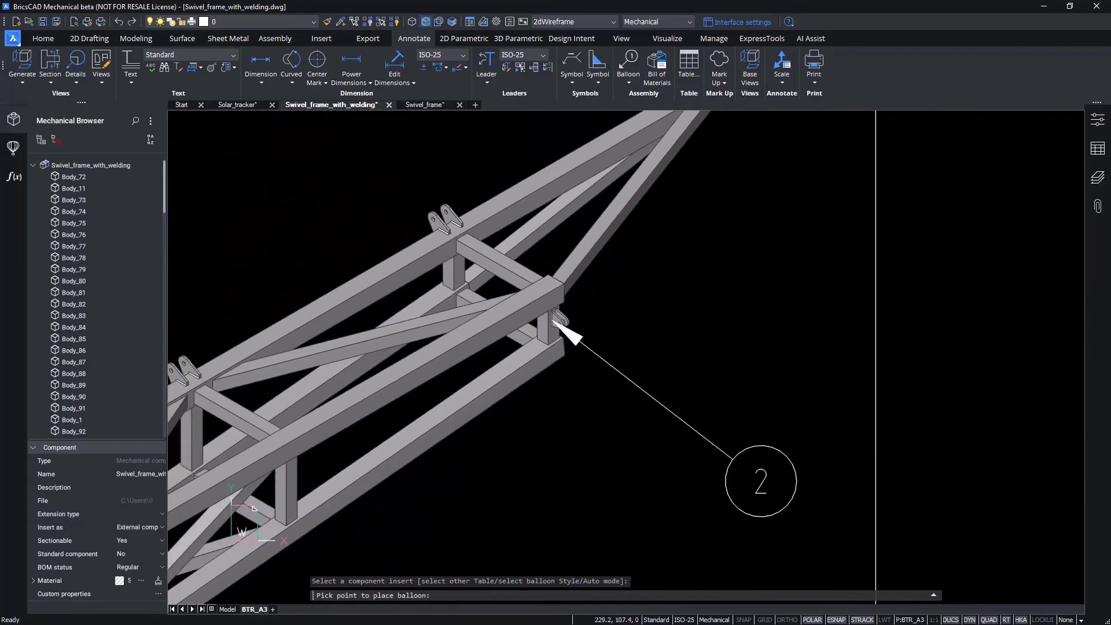
click(761, 481)
Step: Add a balloon to the fillet weld of a lug pair on the upper beam, placing it left of the frame, and end the Balloon command
middle_drag(421, 563, 912, 558)
scroll(656, 398, up, 1)
scroll(766, 439, up, 5)
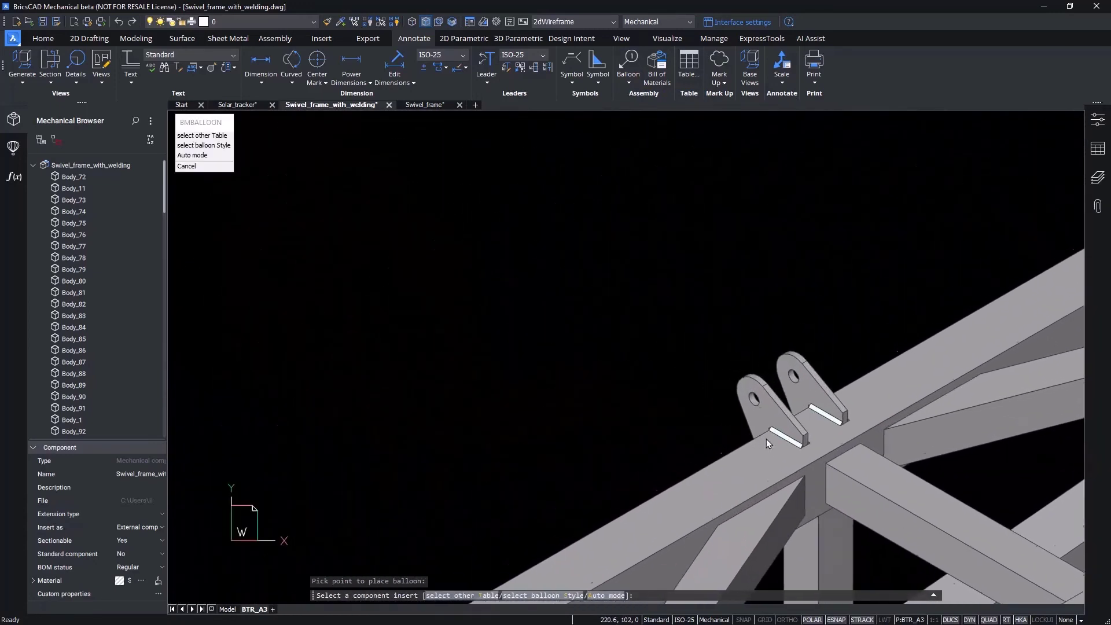
click(842, 457)
scroll(672, 408, down, 8)
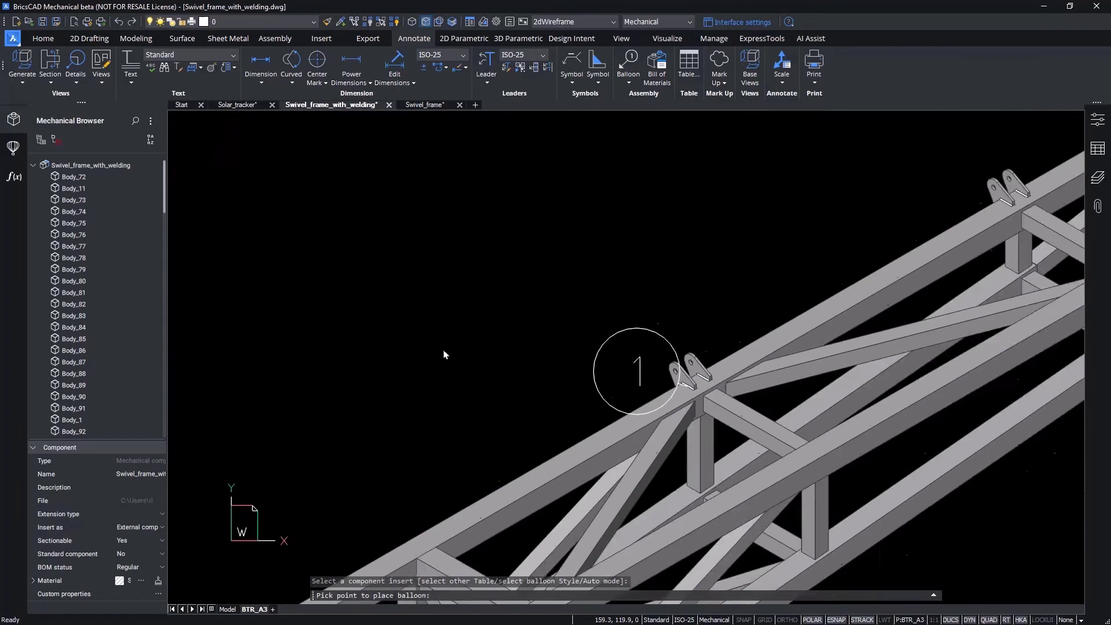
click(421, 329)
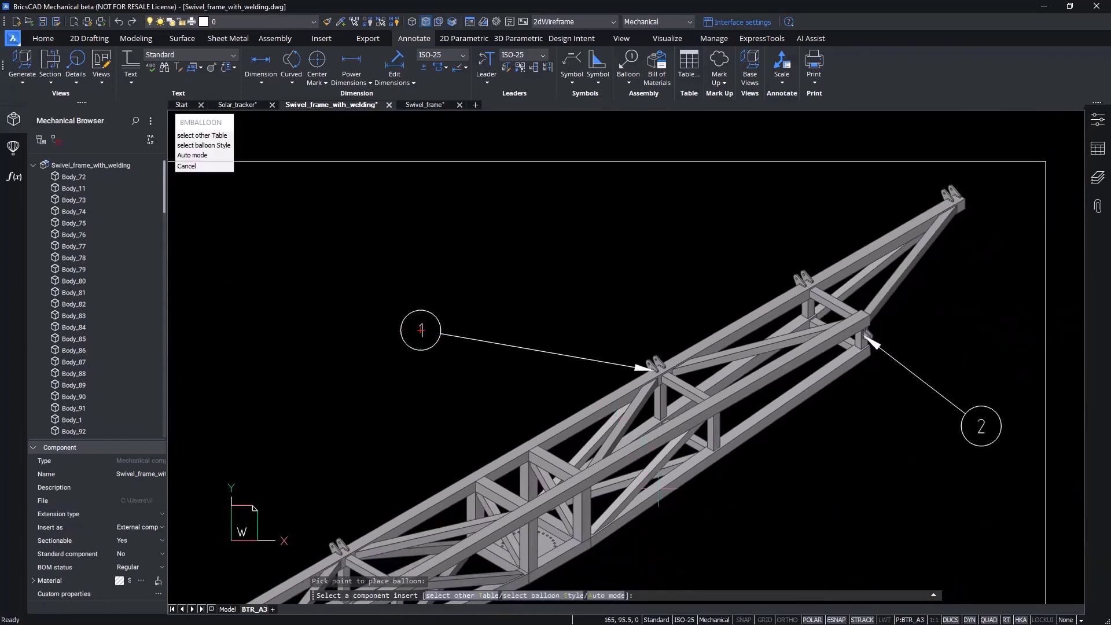
key(Escape)
Step: Turn off the Drafting Viewports layer to hide the viewport borders on the sheet
scroll(784, 534, down, 5)
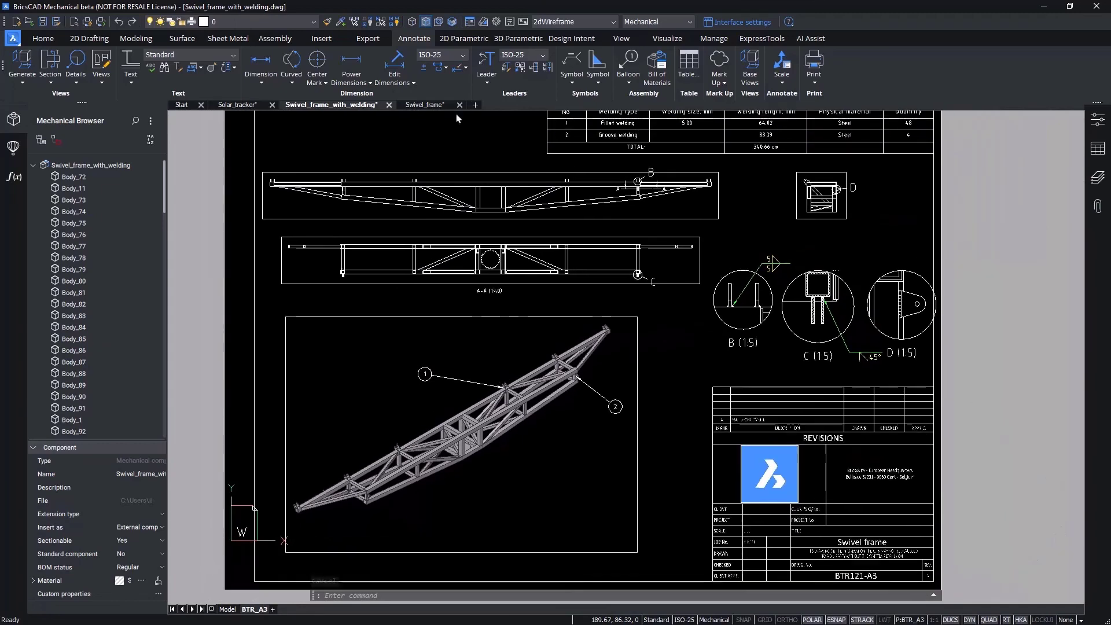
click(195, 21)
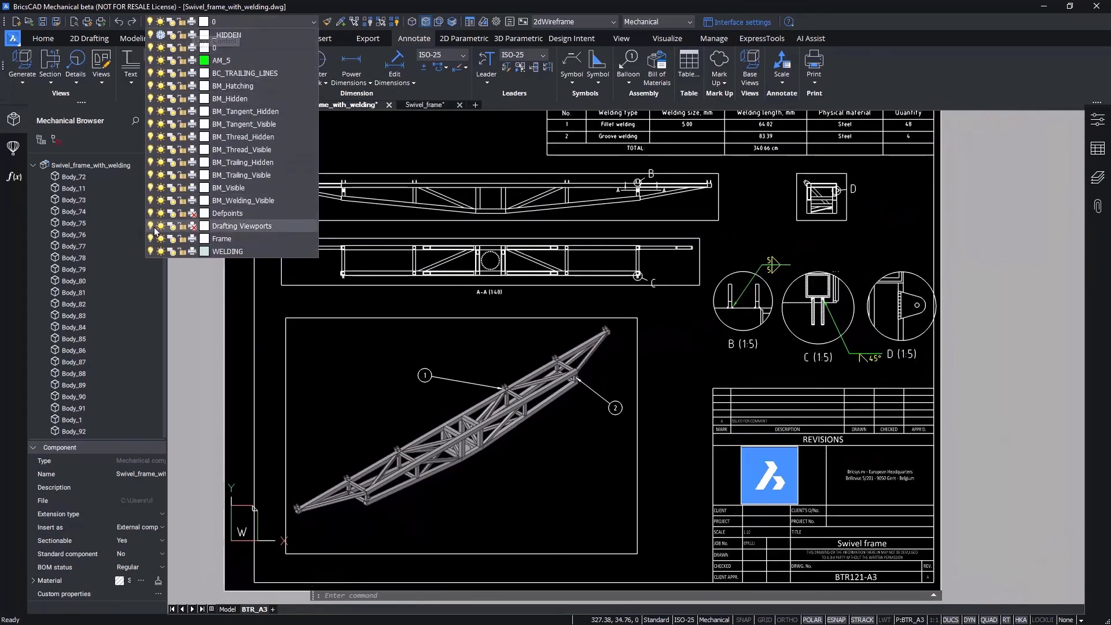
click(1057, 381)
click(1035, 388)
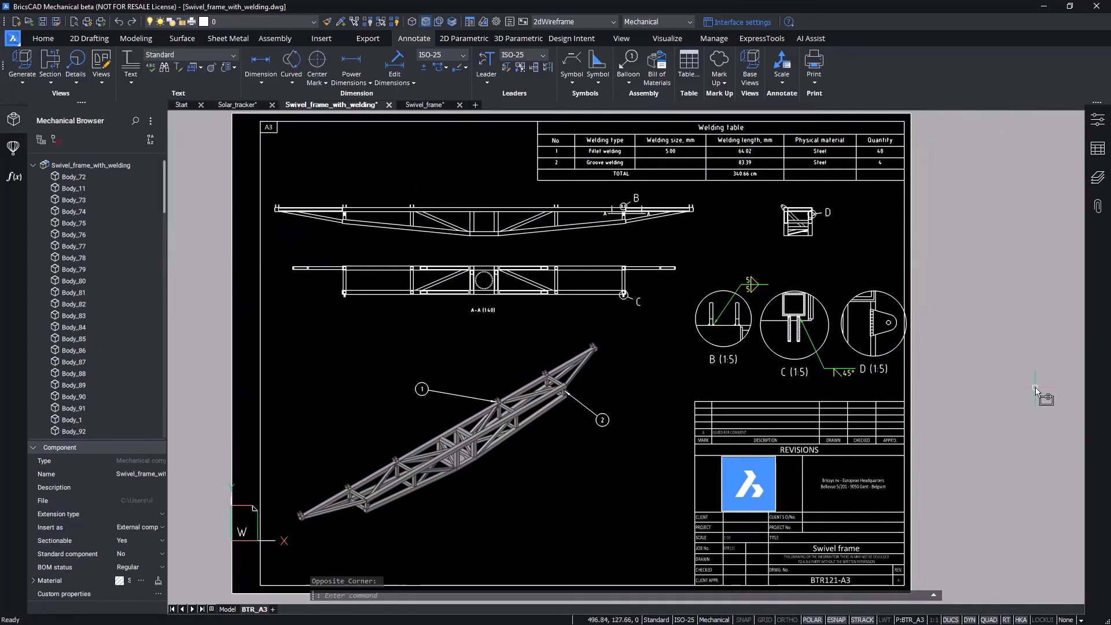